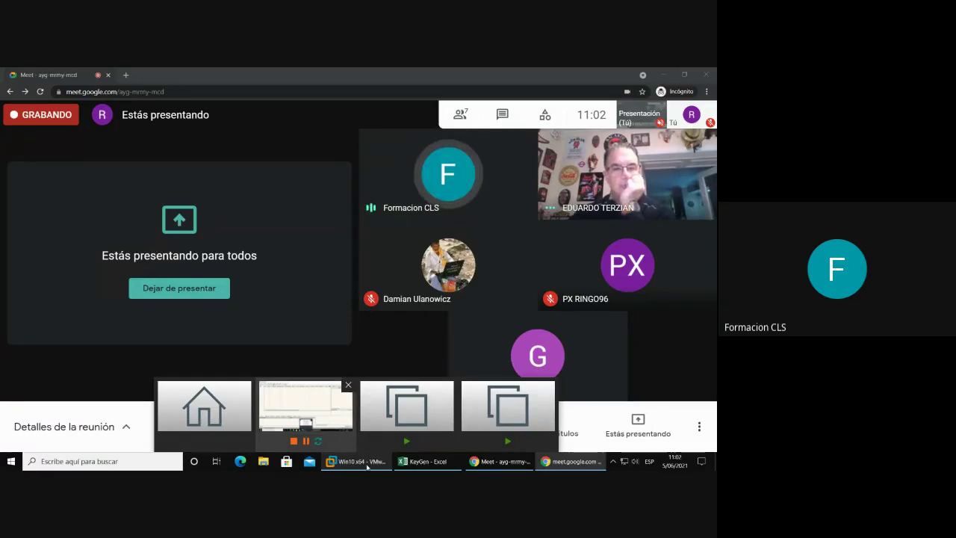
- Hide x32dbg and launch the crackme from the Win10 virtual machine desktop
{"action": "left_click", "coordinate": [367, 463]}
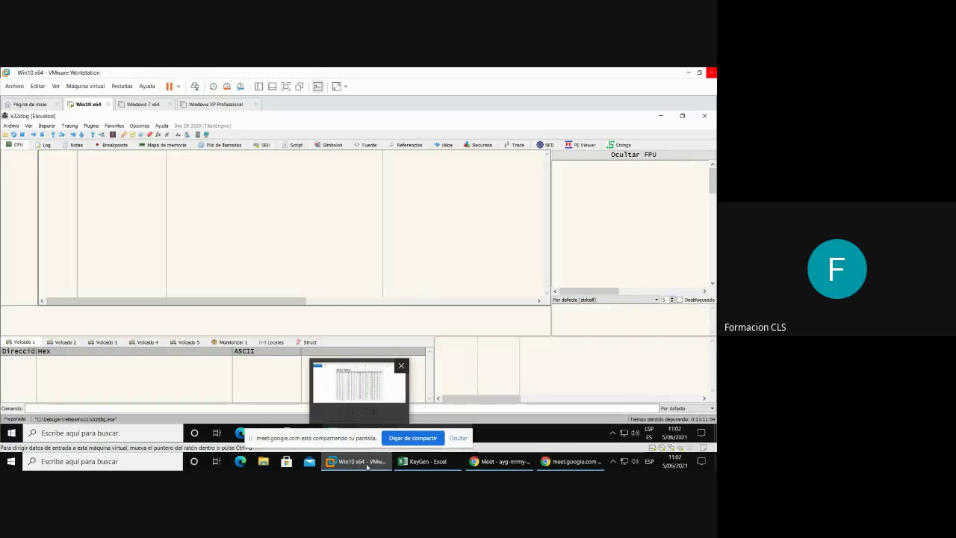
{"action": "left_click", "coordinate": [660, 115]}
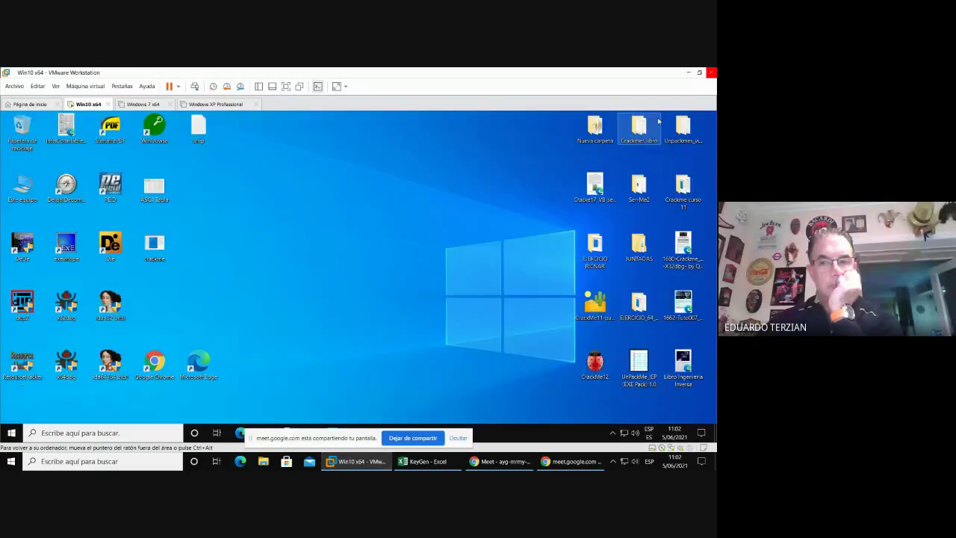
{"action": "double_click", "coordinate": [159, 246]}
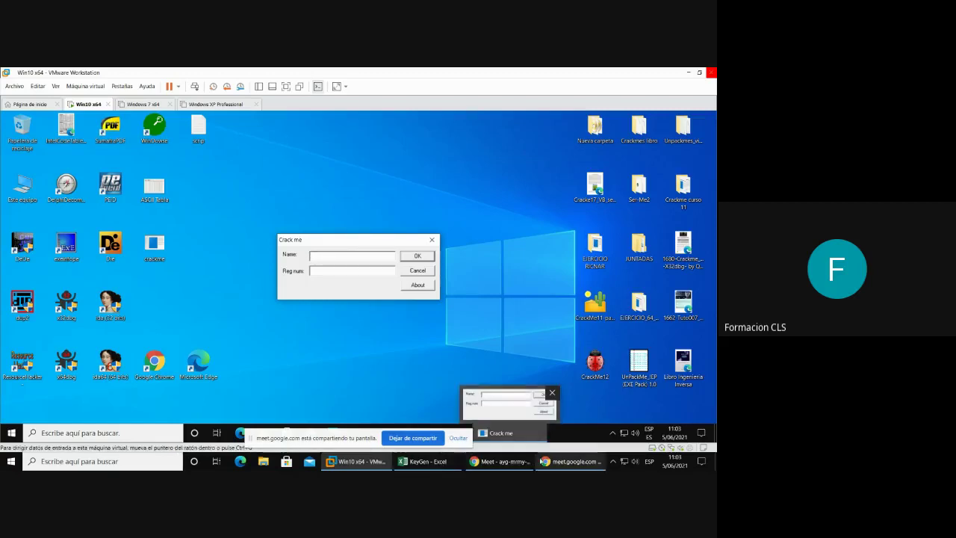
- Unmute the meeting microphone and return to the VMware virtual machine
{"action": "left_click", "coordinate": [499, 461]}
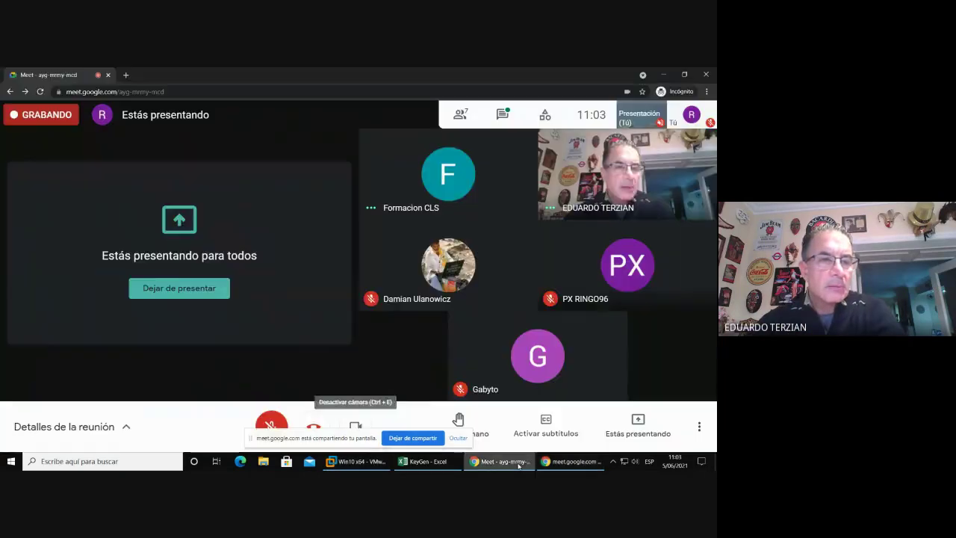
{"action": "left_click", "coordinate": [253, 403]}
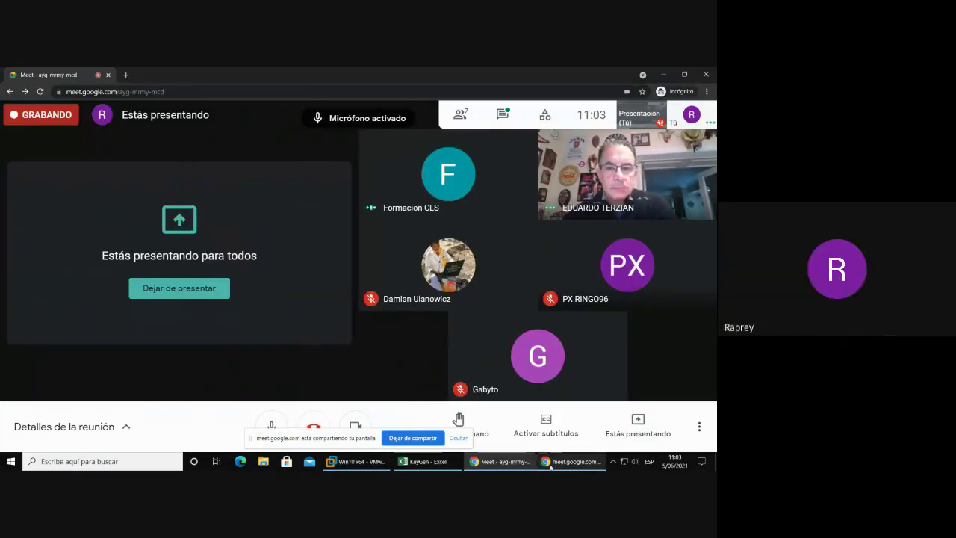
{"action": "left_click", "coordinate": [351, 462]}
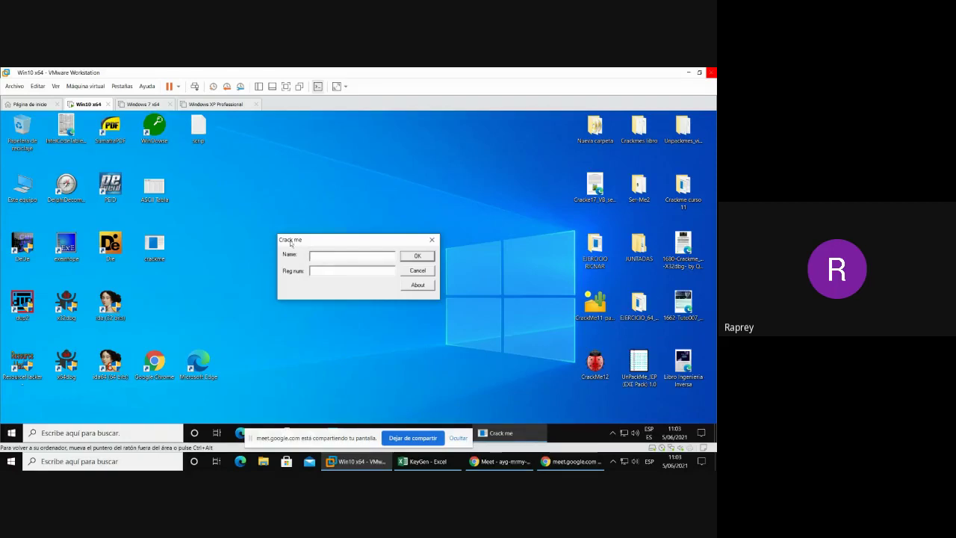
- Submit the crackme with empty fields and dismiss the 'Devi inserire un valore' warnings
{"action": "left_click", "coordinate": [334, 256]}
{"action": "left_click", "coordinate": [418, 256]}
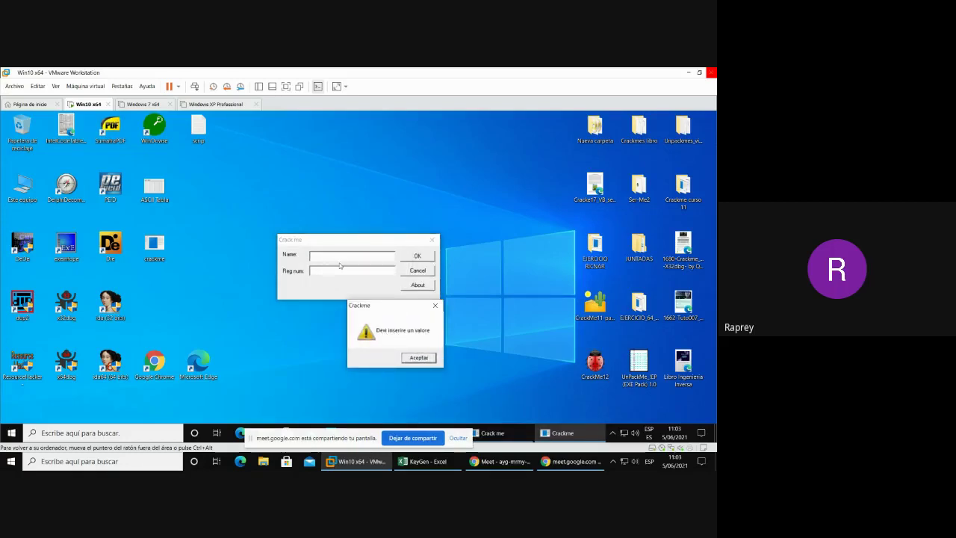
{"action": "left_click", "coordinate": [419, 358]}
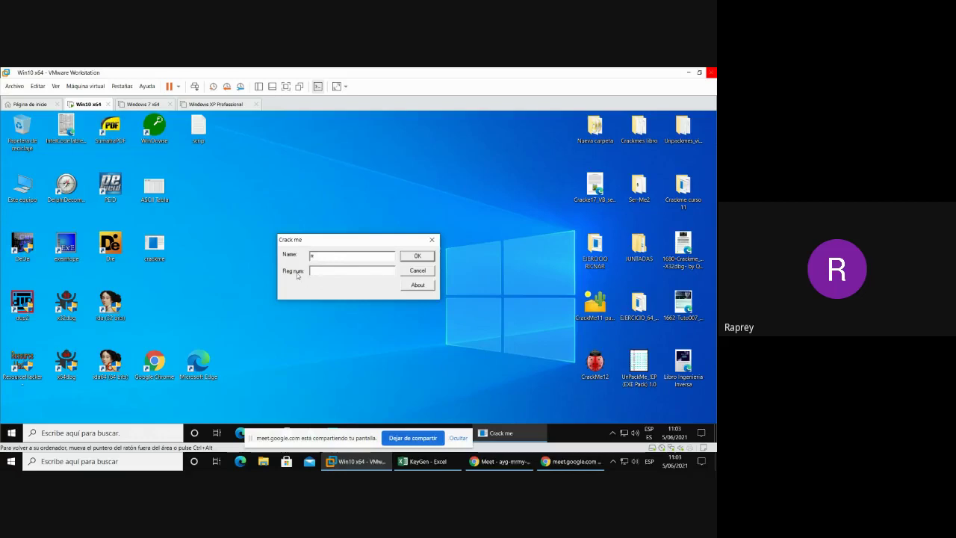
{"action": "left_click", "coordinate": [426, 259]}
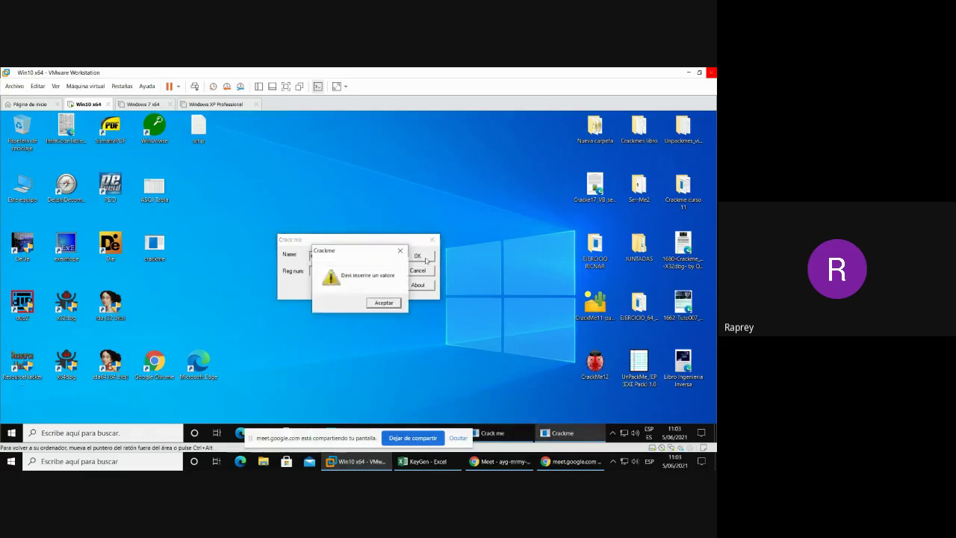
{"action": "left_click", "coordinate": [384, 304]}
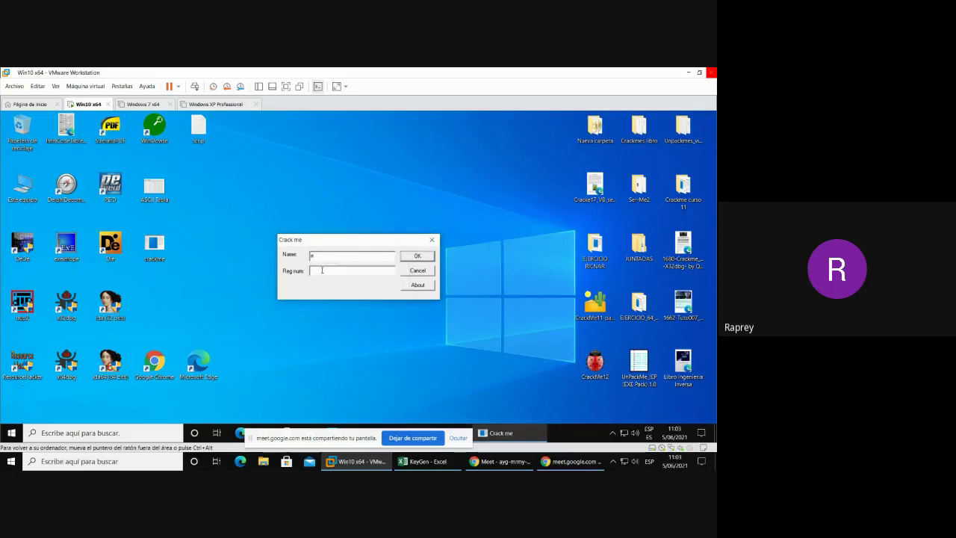
- Test registration number 444, accept 'Try again!', and close the crackme
{"action": "type", "text": "444"}
{"action": "left_click", "coordinate": [418, 257]}
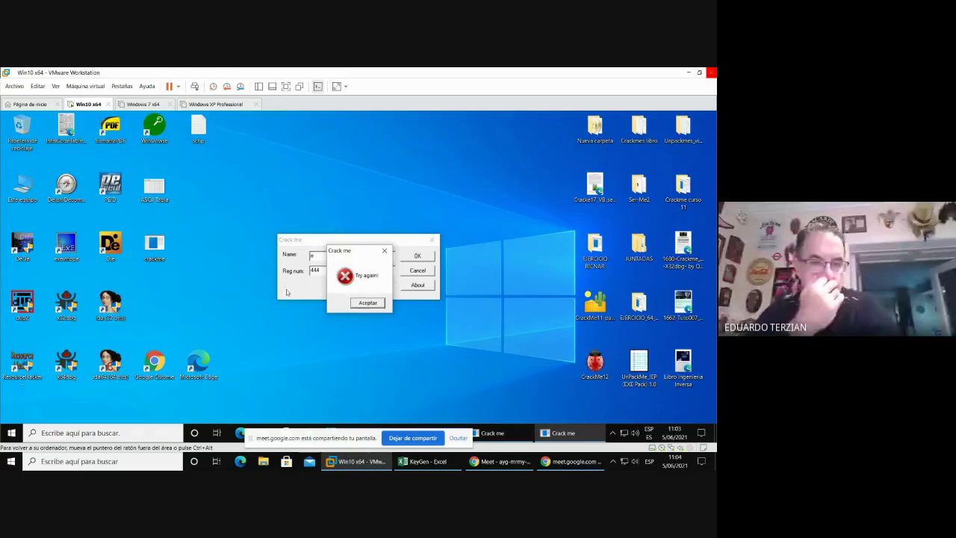
{"action": "left_click", "coordinate": [369, 303]}
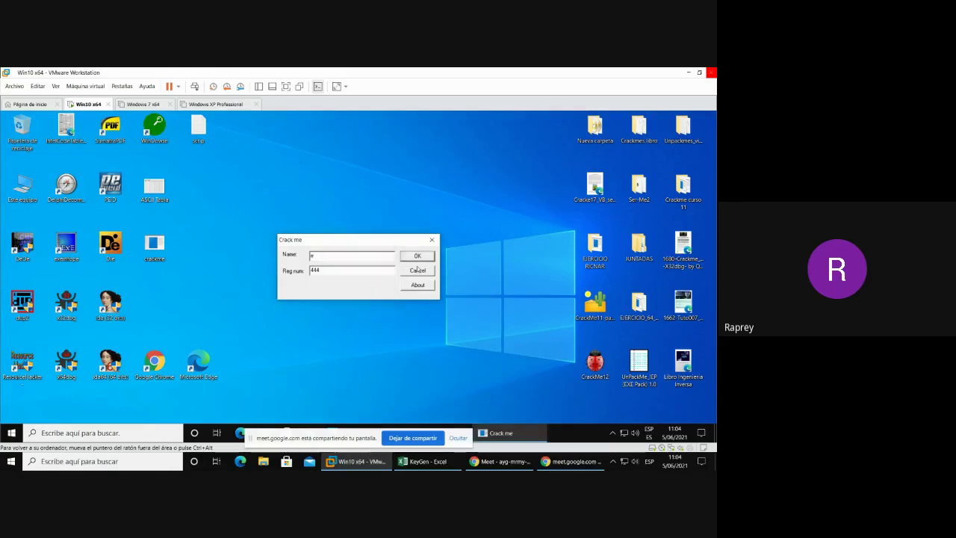
{"action": "left_click", "coordinate": [432, 240]}
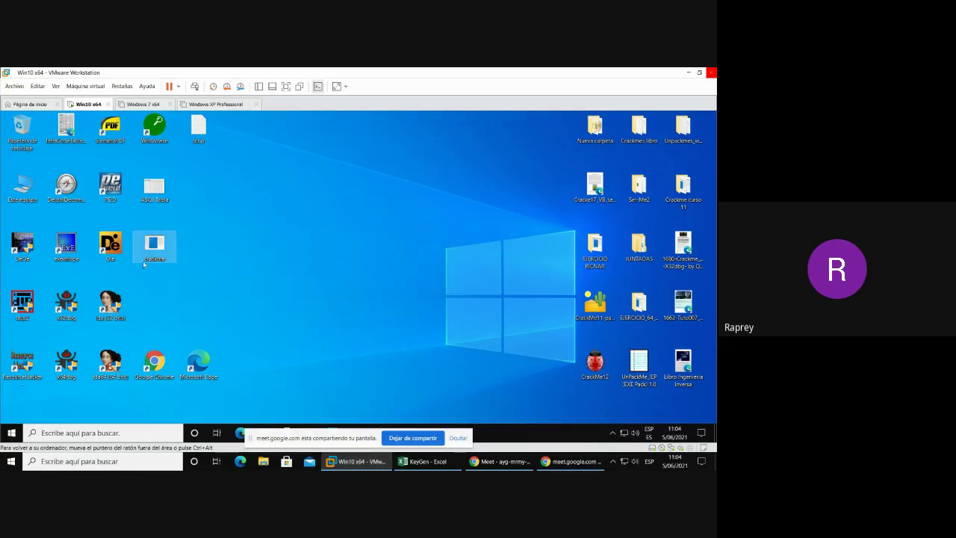
- Confirm in Exeinfo PE that crackme.exe is unpacked 32-bit Visual C++, then start x32dbg
{"action": "left_click", "coordinate": [65, 254]}
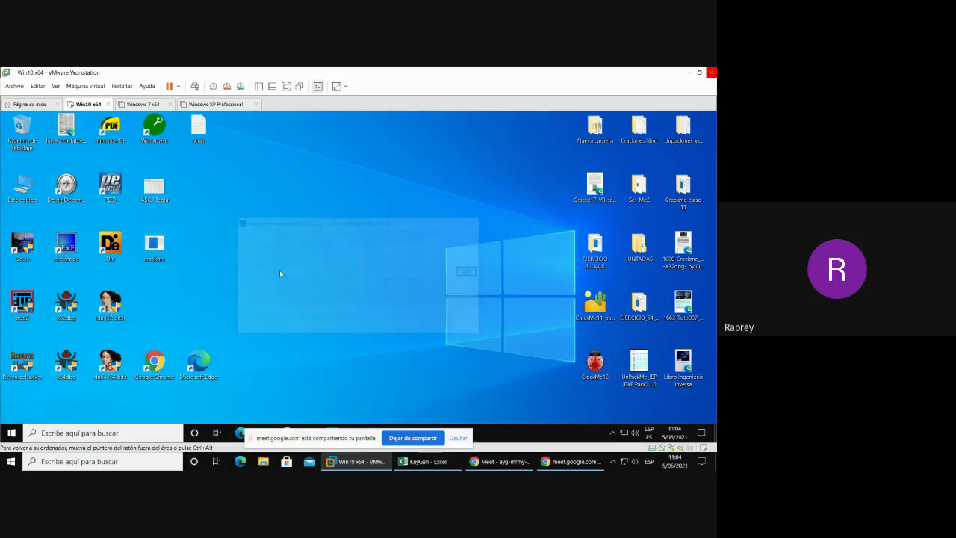
{"action": "left_click_drag", "start_coordinate": [174, 256], "coordinate": [378, 272]}
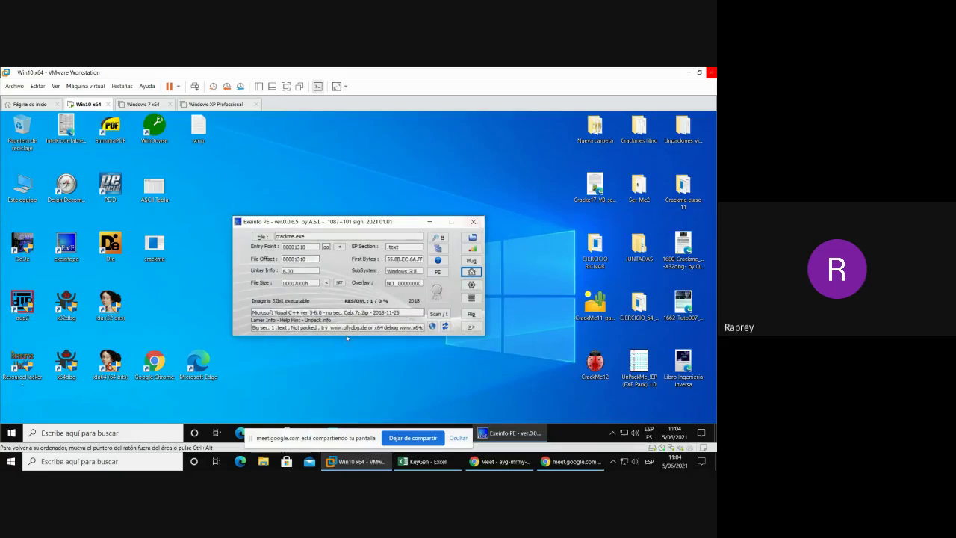
{"action": "left_click", "coordinate": [473, 221]}
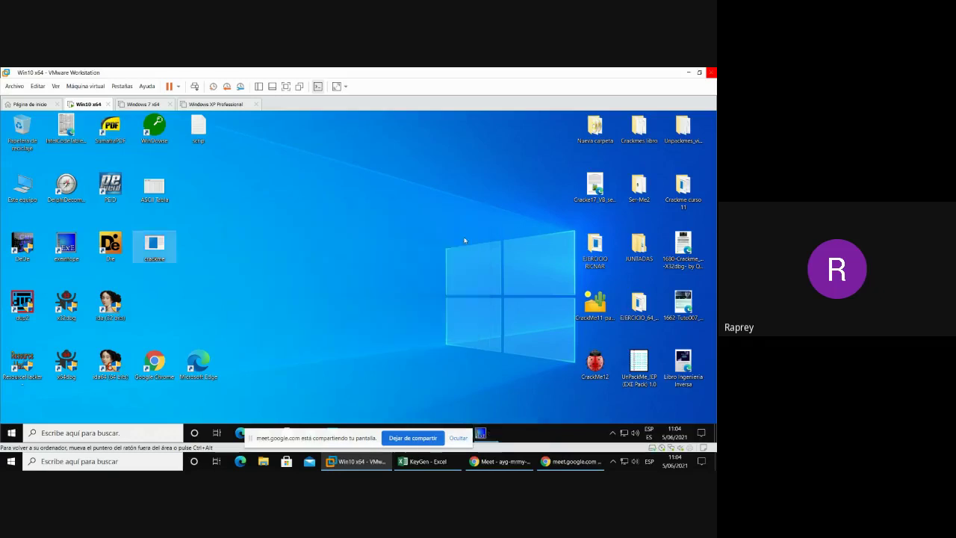
{"action": "double_click", "coordinate": [63, 312]}
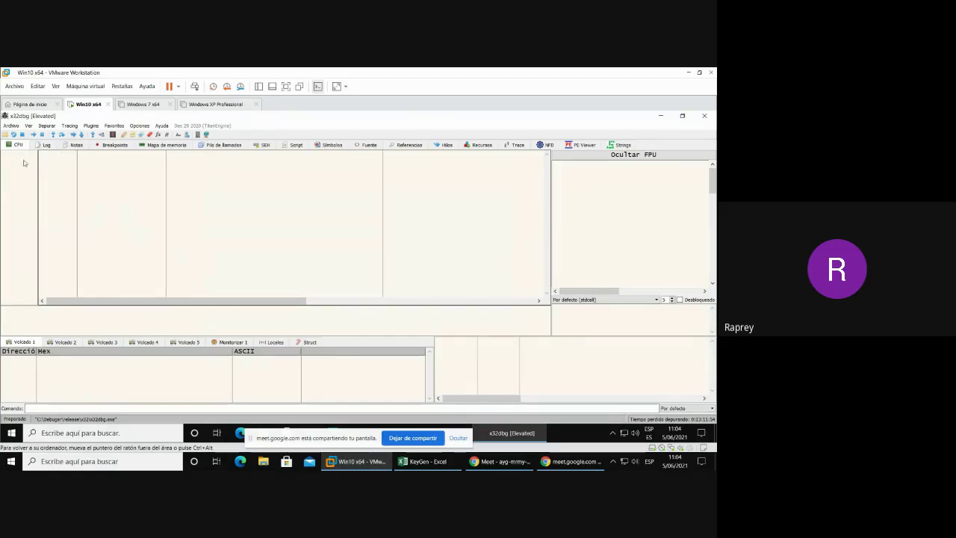
- Load crackme.exe into x32dbg via File > Open
{"action": "left_click", "coordinate": [6, 134]}
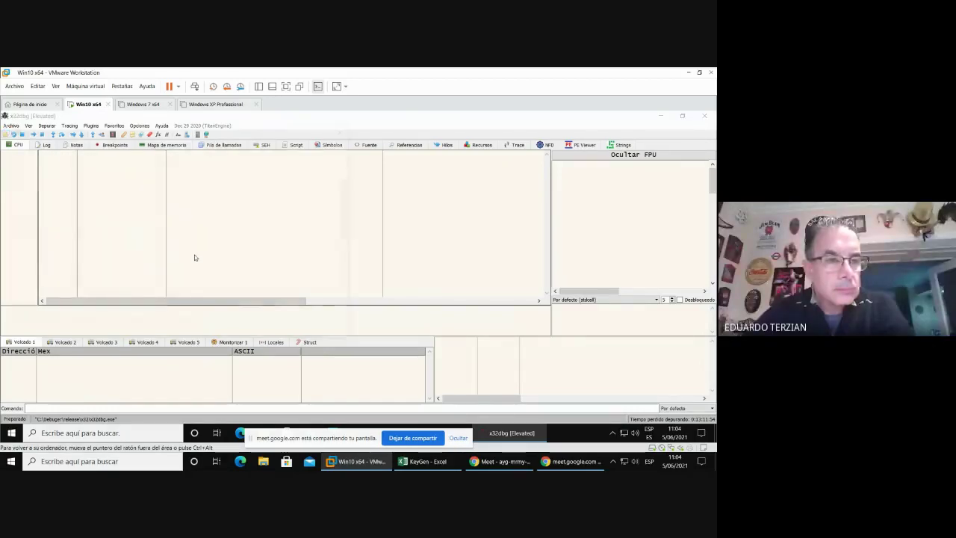
{"action": "left_click", "coordinate": [106, 270]}
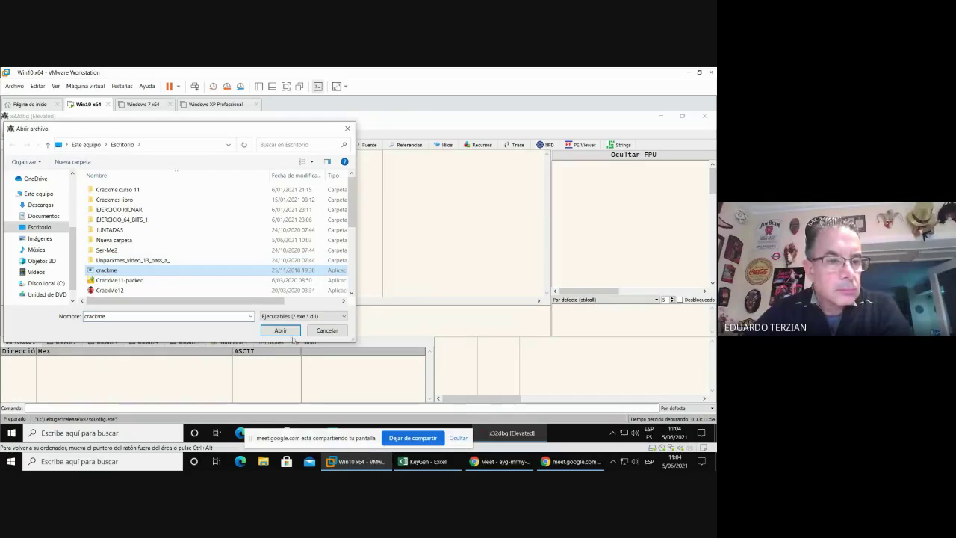
{"action": "left_click", "coordinate": [289, 333]}
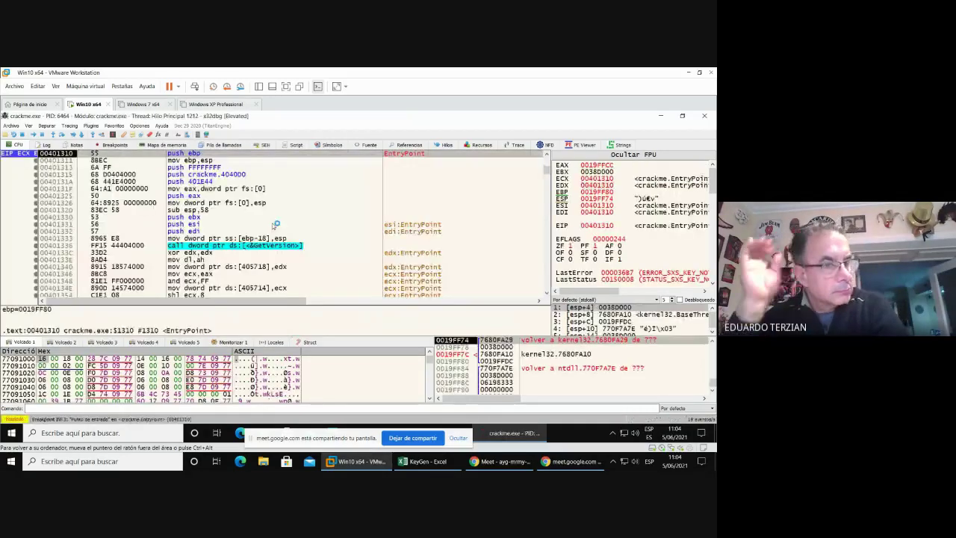
- List the current module's string references (Buscar en > Módulo actual > Referencias a cadena)
{"action": "right_click", "coordinate": [316, 212]}
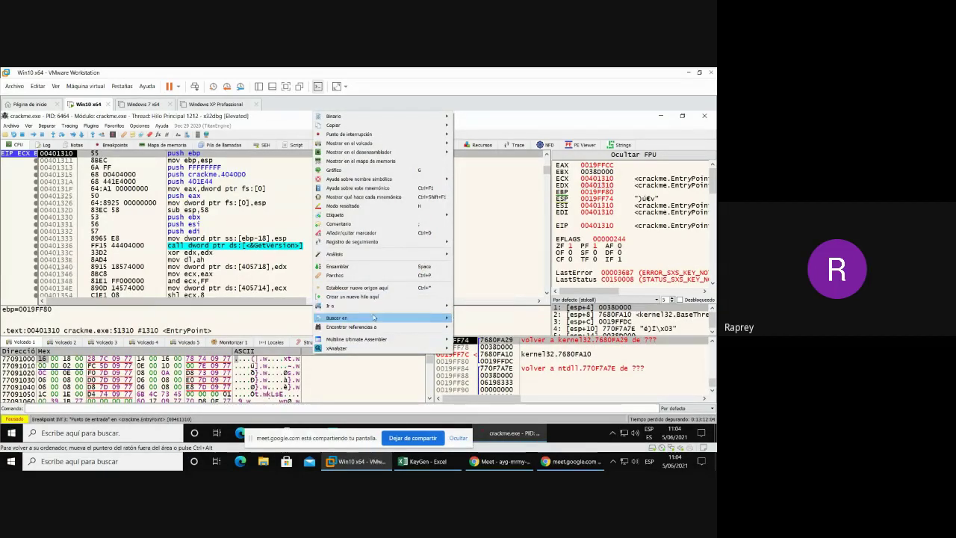
{"action": "mouse_move", "coordinate": [437, 321]}
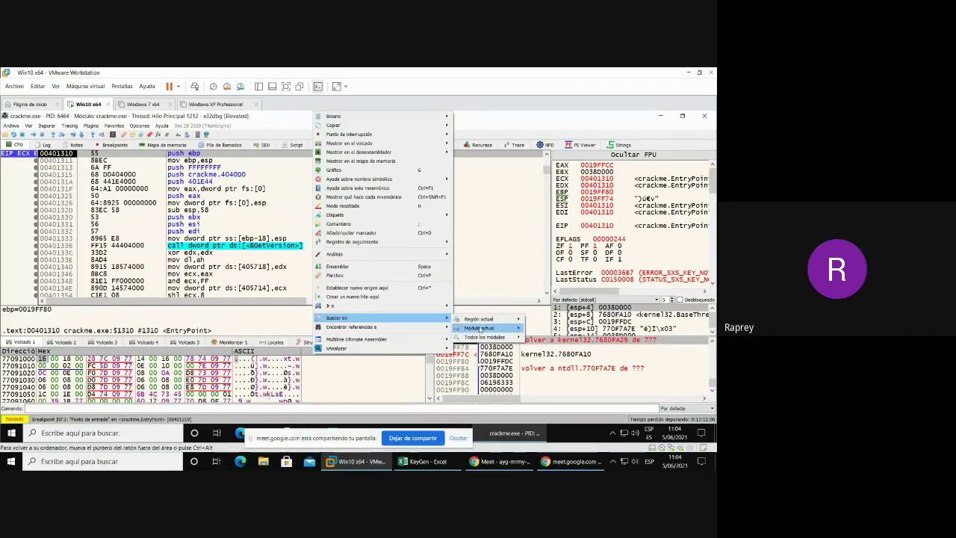
{"action": "mouse_move", "coordinate": [484, 333]}
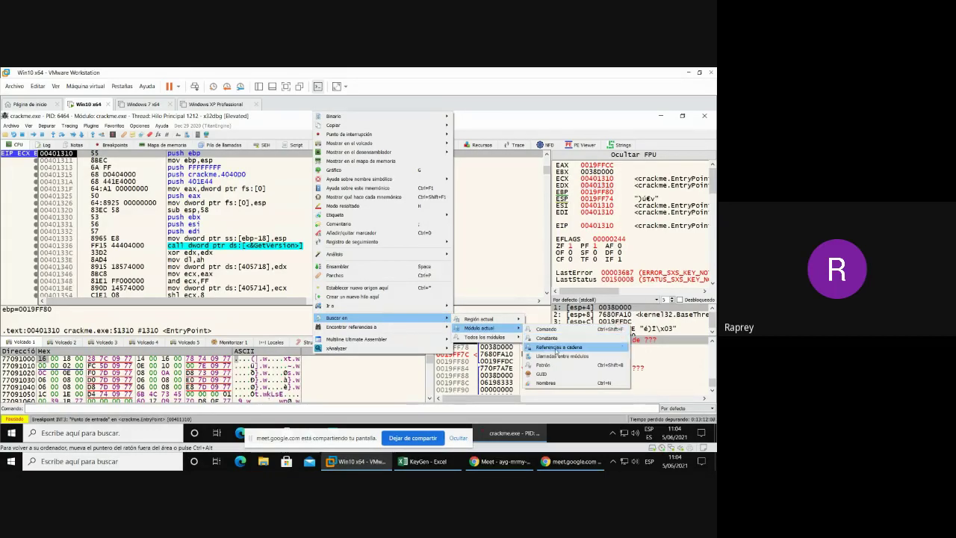
{"action": "left_click", "coordinate": [556, 349]}
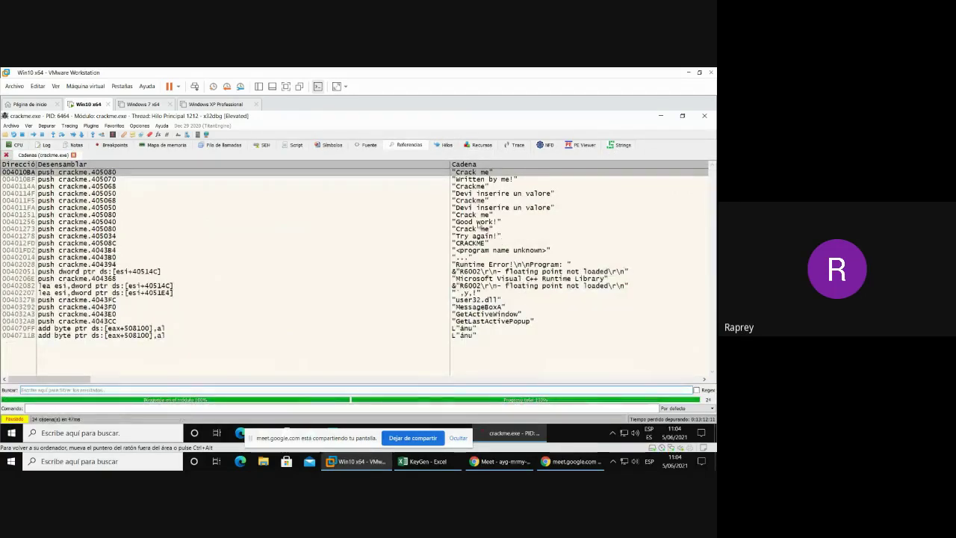
- Compare the string references and jump to the 'Devi inserire un valore' code at 0040114F
{"action": "left_click", "coordinate": [456, 223]}
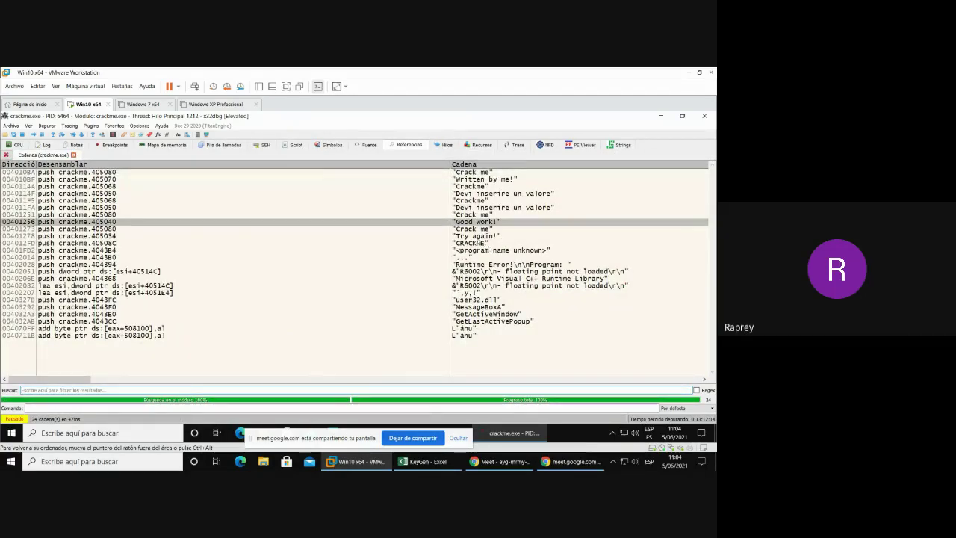
{"action": "left_click", "coordinate": [469, 236]}
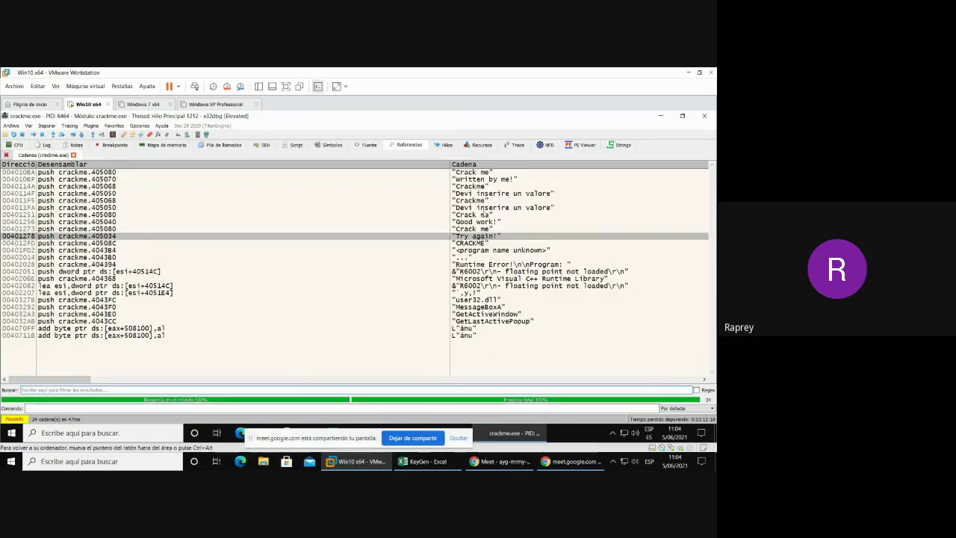
{"action": "left_click", "coordinate": [483, 212]}
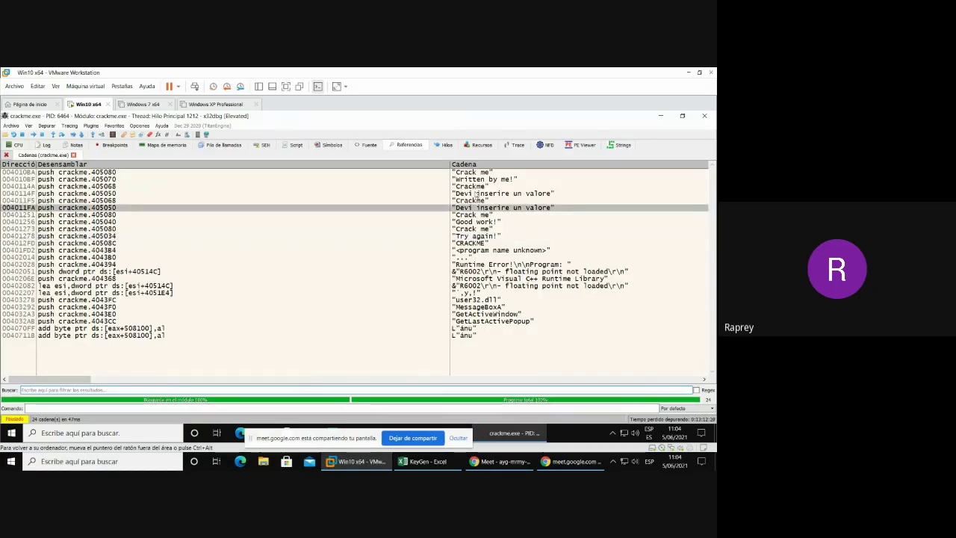
{"action": "left_click", "coordinate": [476, 194]}
{"action": "left_click", "coordinate": [482, 208]}
{"action": "left_click", "coordinate": [478, 194]}
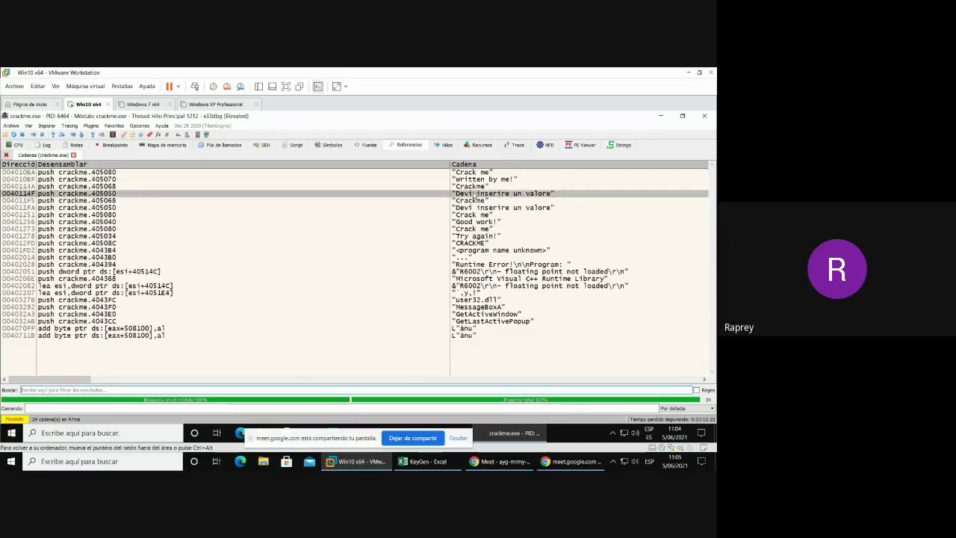
{"action": "double_click", "coordinate": [475, 194]}
- Select the 'call GetUserNameA' instruction at 004010ED, then minimize x32dbg
{"action": "scroll", "coordinate": [473, 195], "scroll_direction": "up", "scroll_amount": 3}
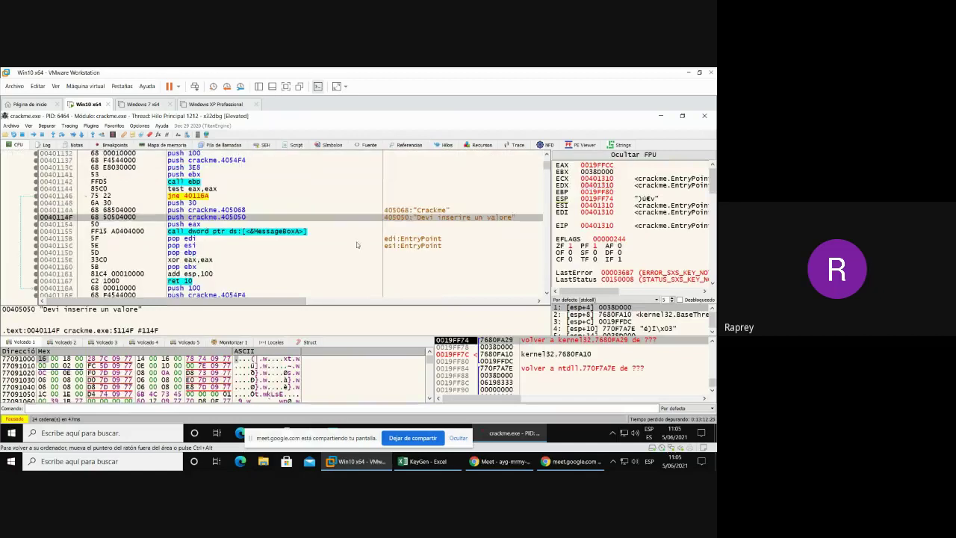
{"action": "scroll", "coordinate": [276, 227], "scroll_direction": "up", "scroll_amount": 4}
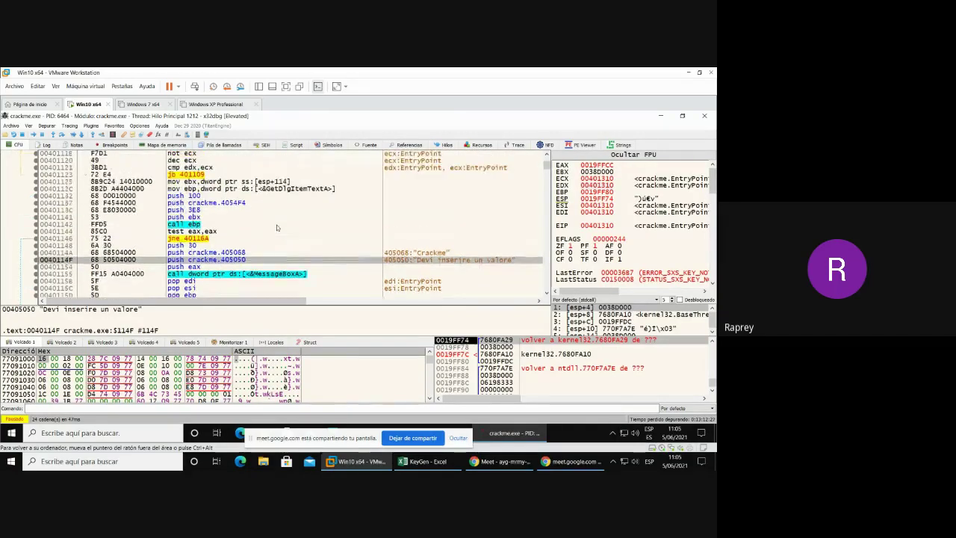
{"action": "scroll", "coordinate": [283, 221], "scroll_direction": "up", "scroll_amount": 6}
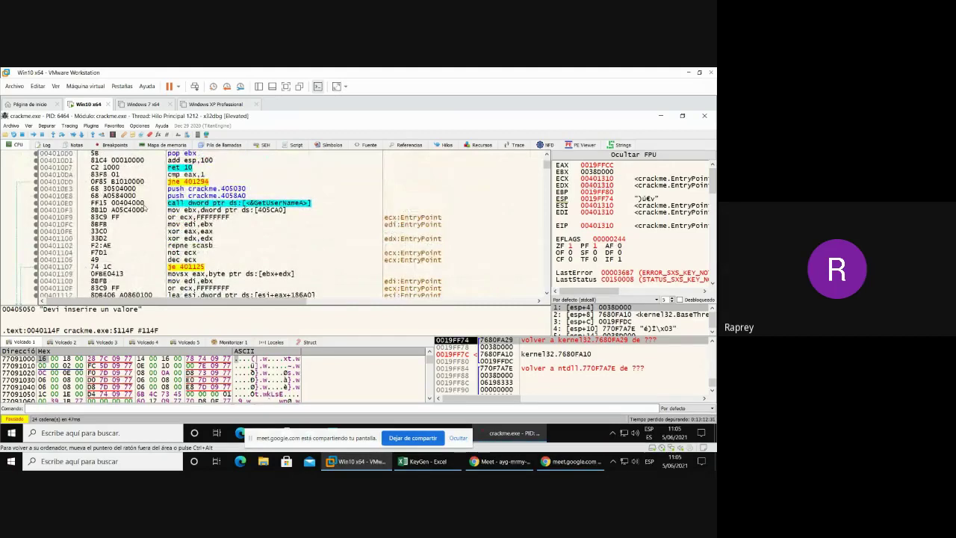
{"action": "left_click", "coordinate": [145, 206]}
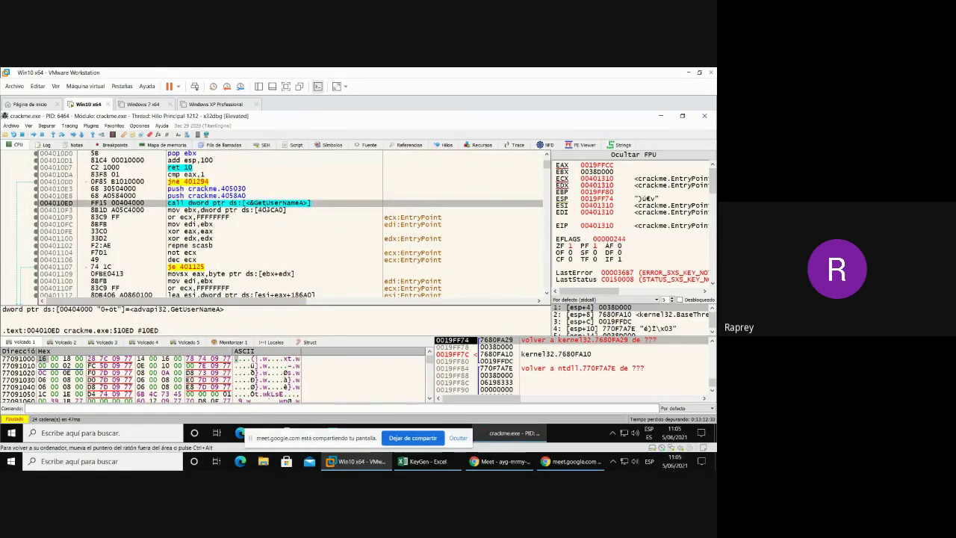
{"action": "mouse_move", "coordinate": [278, 208]}
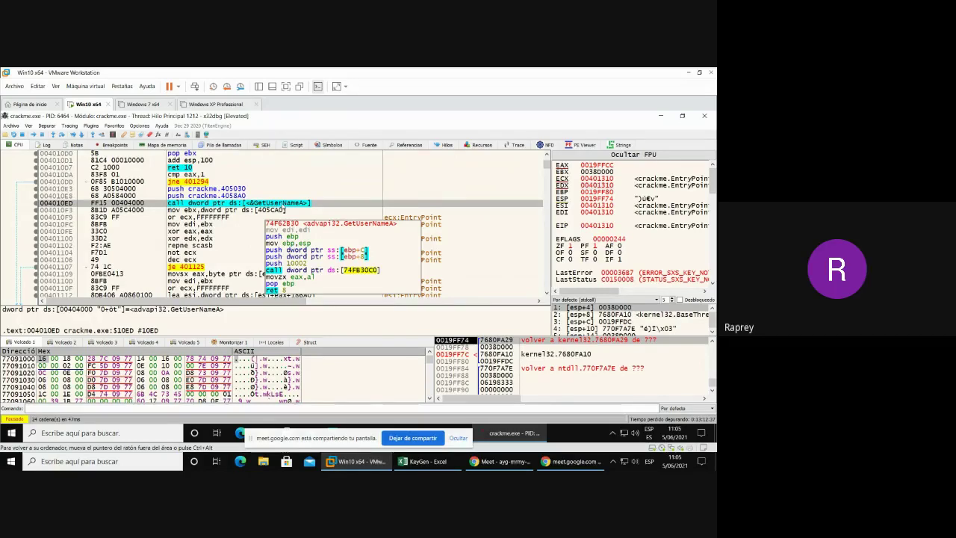
{"action": "left_click", "coordinate": [659, 117]}
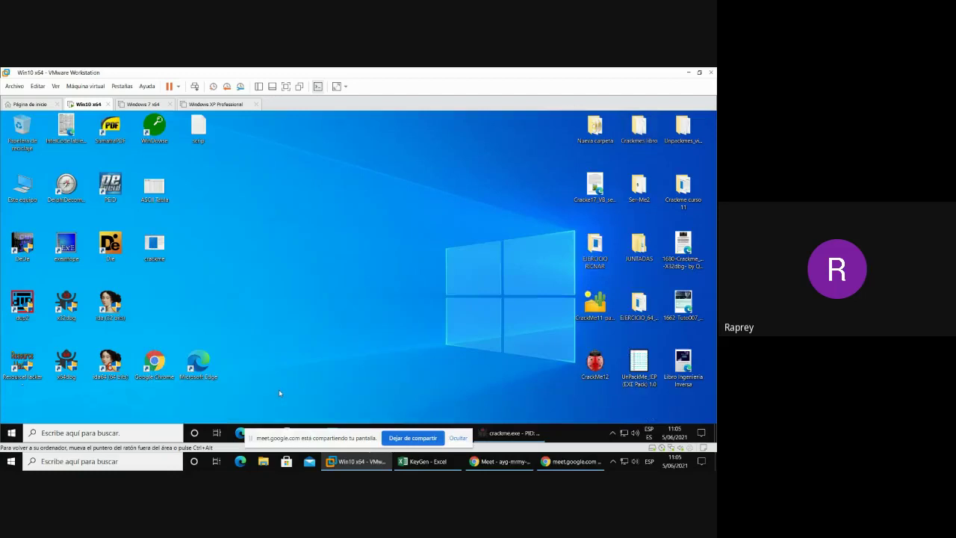
- Browse to a user folder under C:\Usuarios in File Explorer, then return to x32dbg
{"action": "key", "text": "super+e"}
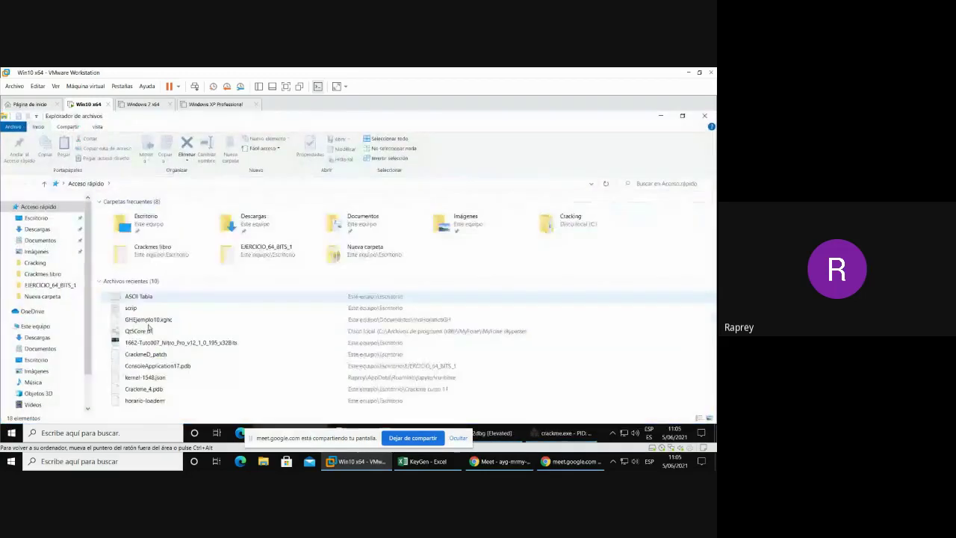
{"action": "scroll", "coordinate": [88, 361], "scroll_direction": "down", "scroll_amount": 1}
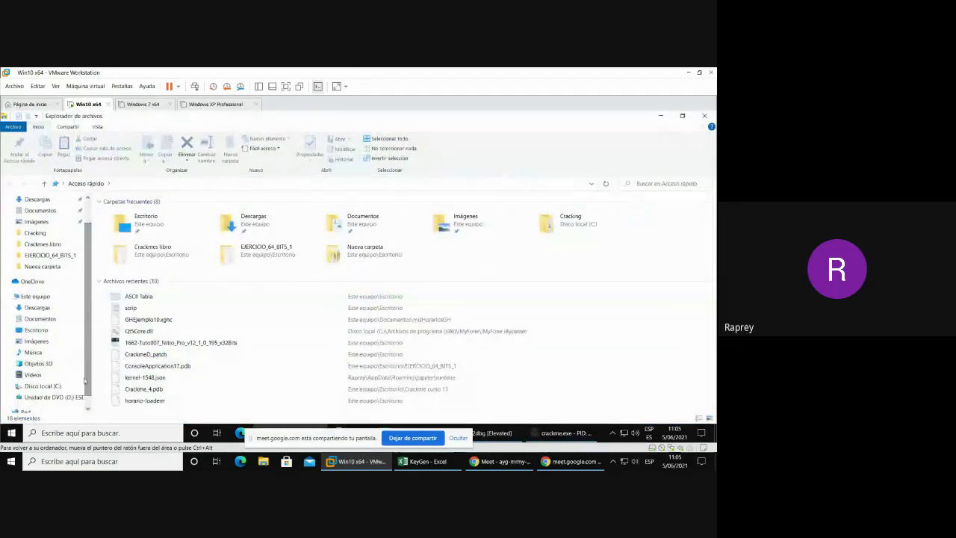
{"action": "left_click", "coordinate": [10, 387]}
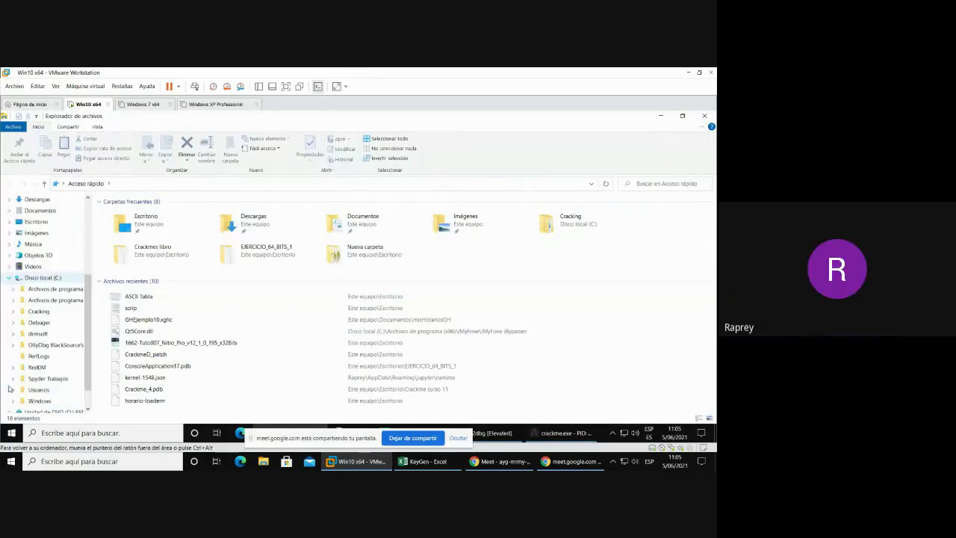
{"action": "left_click", "coordinate": [38, 390]}
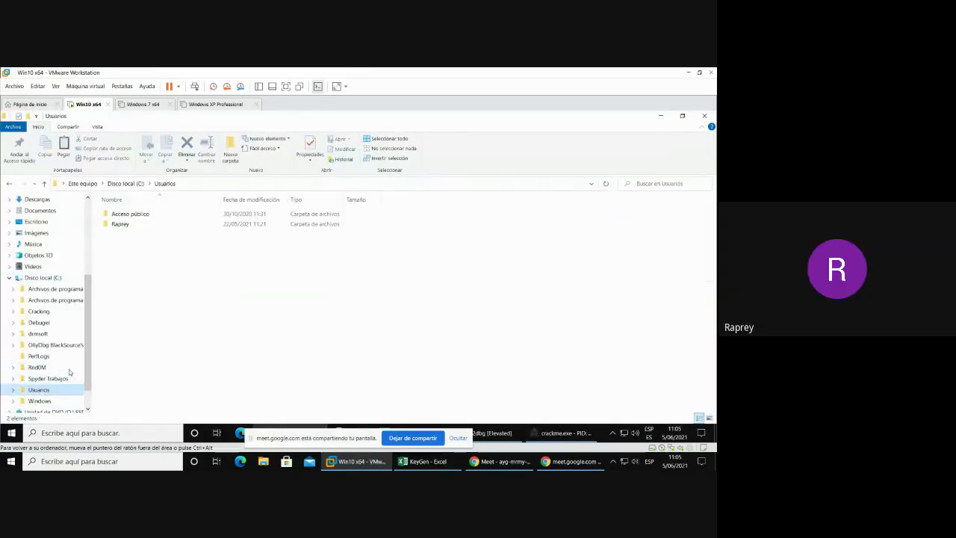
{"action": "left_click", "coordinate": [127, 229]}
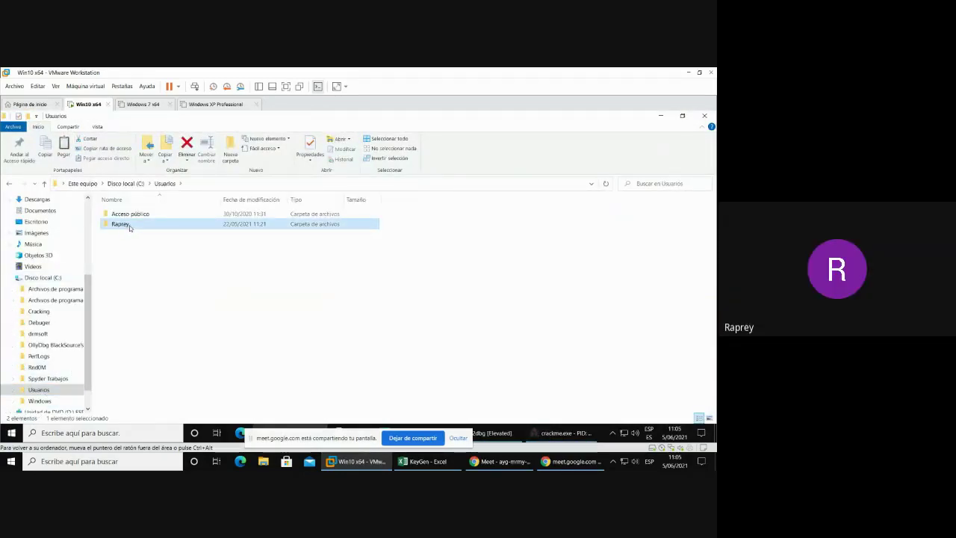
{"action": "left_click", "coordinate": [703, 116]}
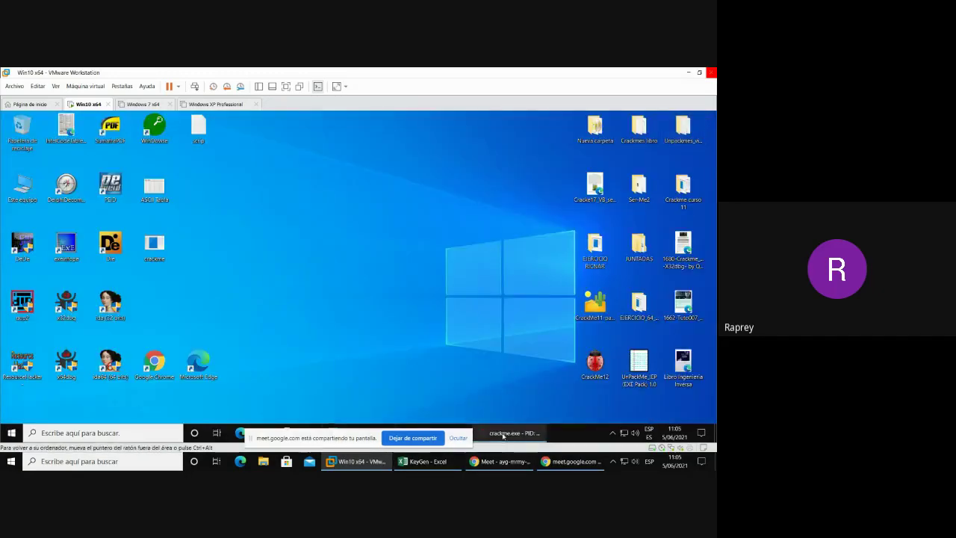
{"action": "left_click", "coordinate": [504, 436]}
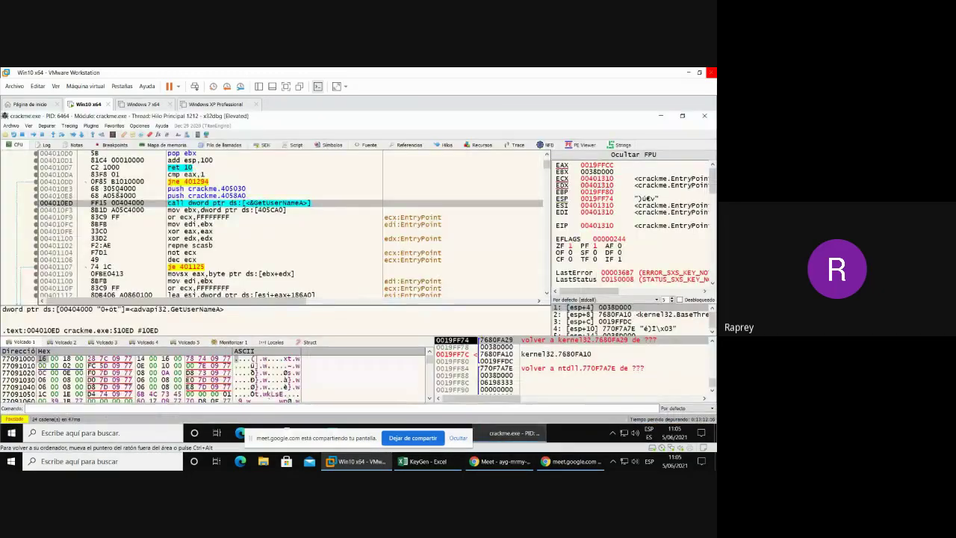
- Set a breakpoint at 004010E3, run, and submit a test name and registration number
{"action": "left_click", "coordinate": [118, 189]}
{"action": "key", "text": "F2"}
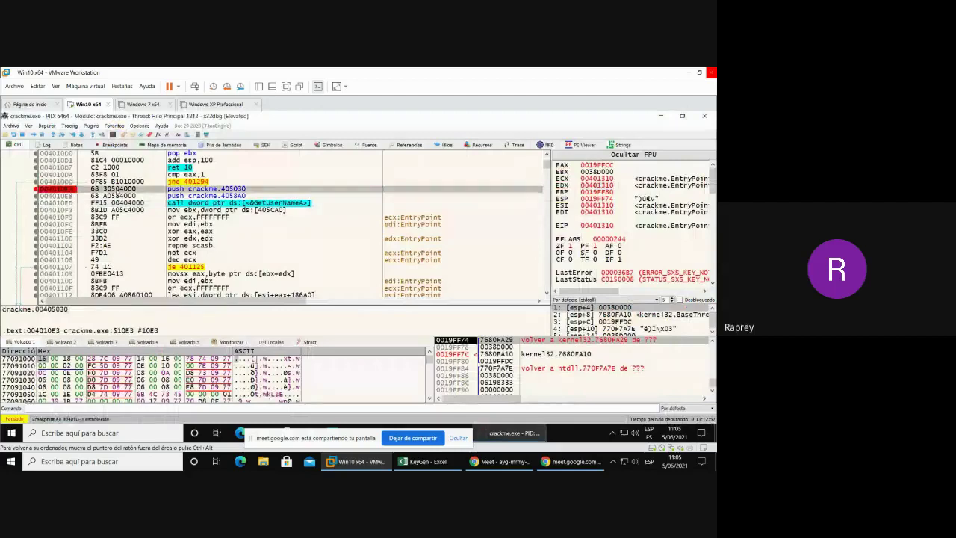
{"action": "left_click", "coordinate": [30, 135]}
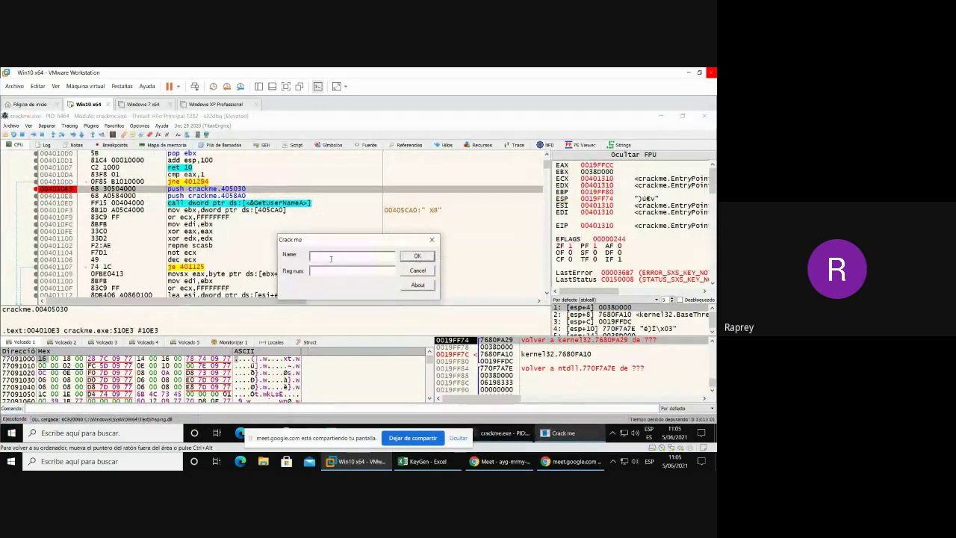
{"action": "type", "text": "Sandra"}
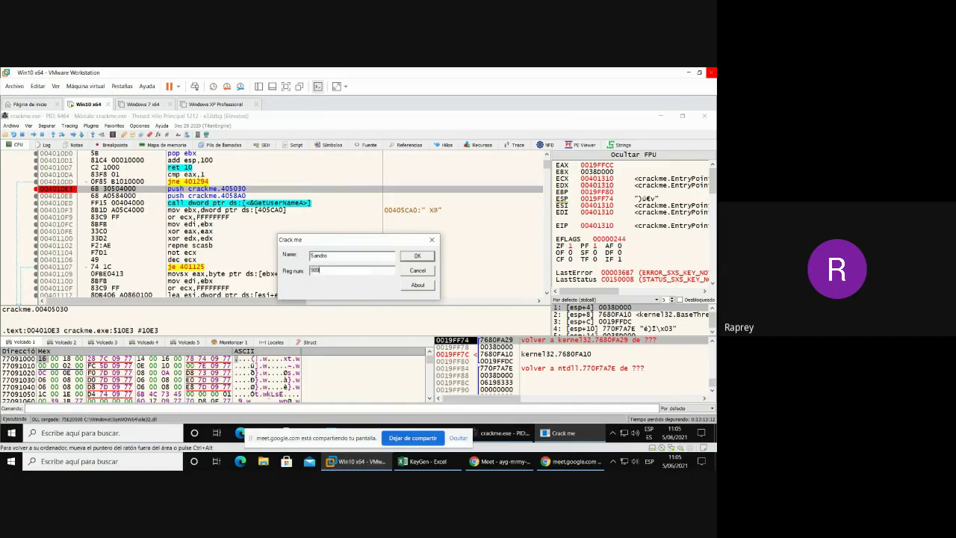
{"action": "type", "text": "9898"}
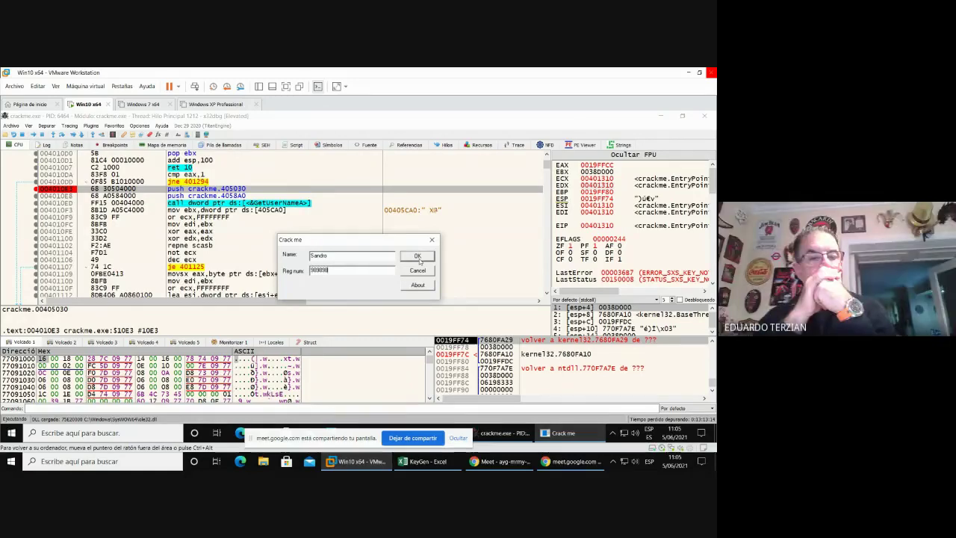
{"action": "left_click", "coordinate": [417, 256]}
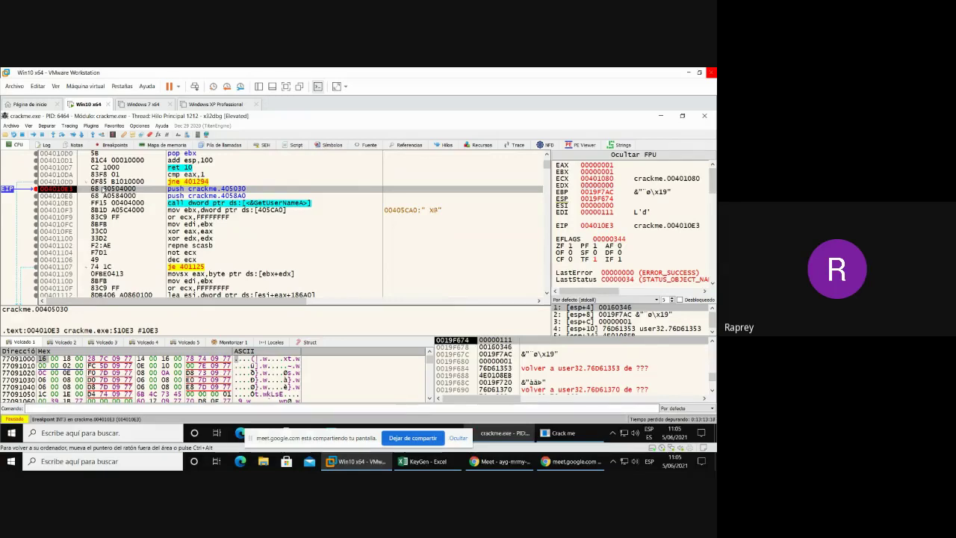
- Step over instructions toward the GetUserNameA call, reaching 004010E8
{"action": "key", "text": "F8"}
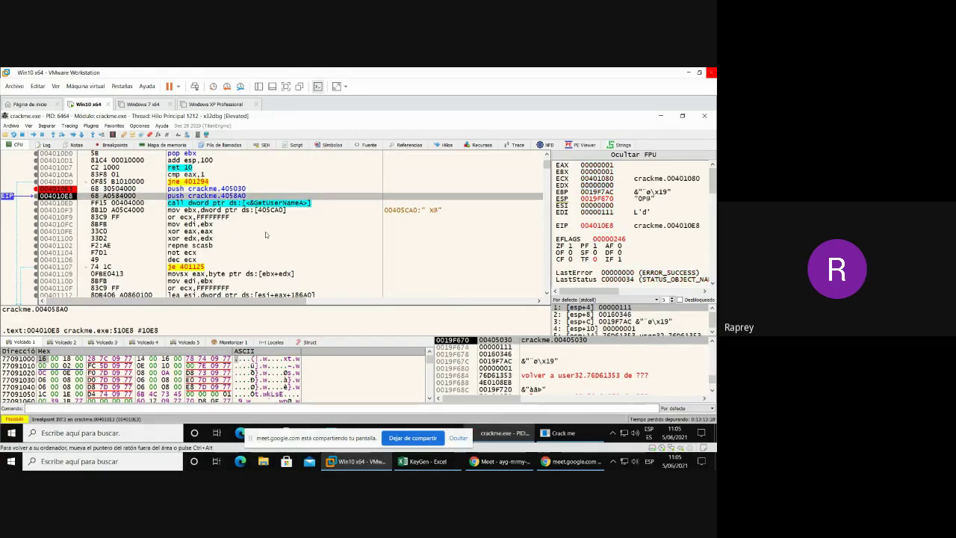
{"action": "key", "text": "F8"}
{"action": "key", "text": "F8"}
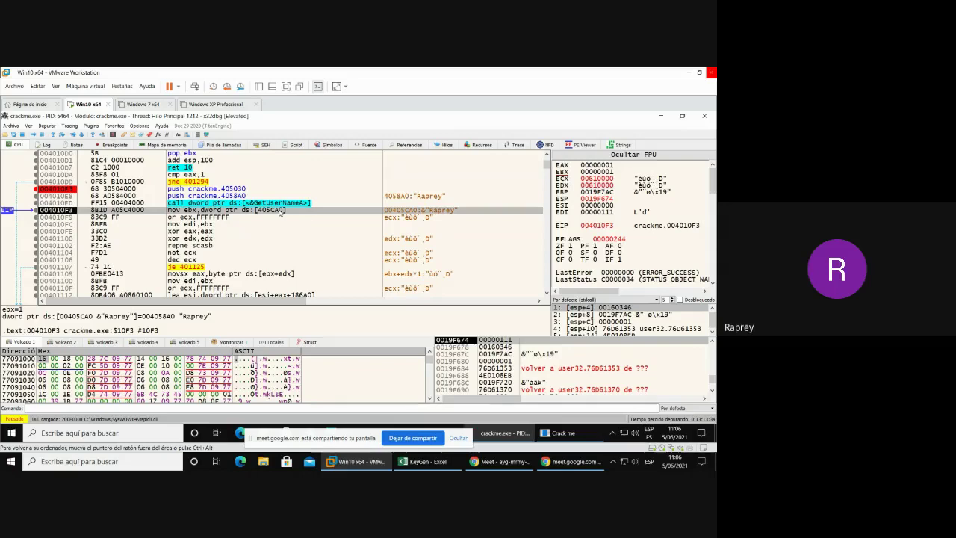
- Show constant 00405CA0 in the memory dump and step past loading the name pointer into EBX
{"action": "right_click", "coordinate": [281, 213]}
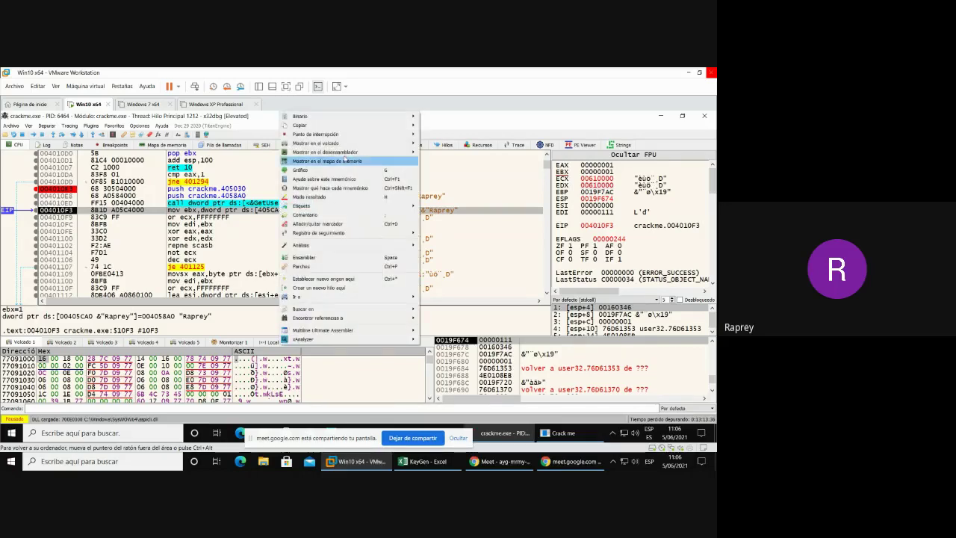
{"action": "mouse_move", "coordinate": [338, 153]}
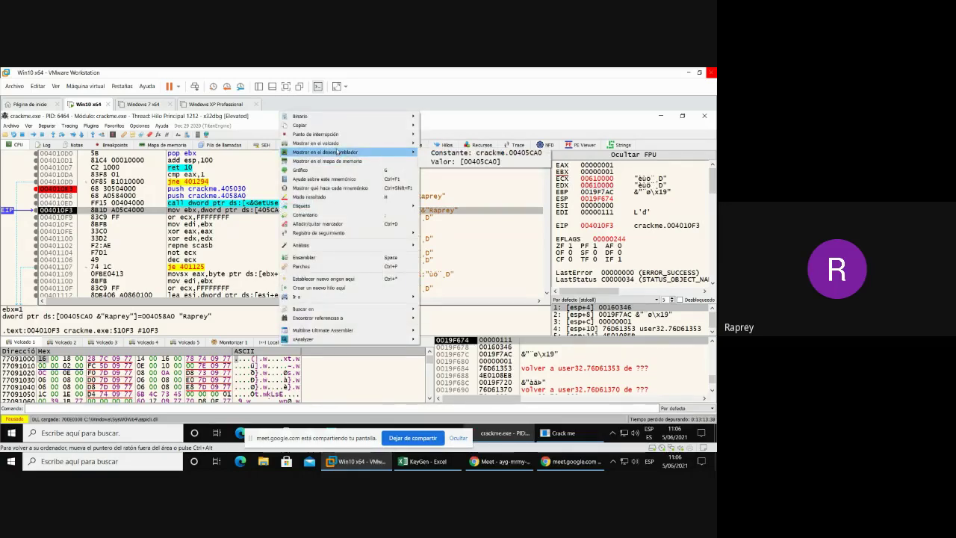
{"action": "mouse_move", "coordinate": [403, 142]}
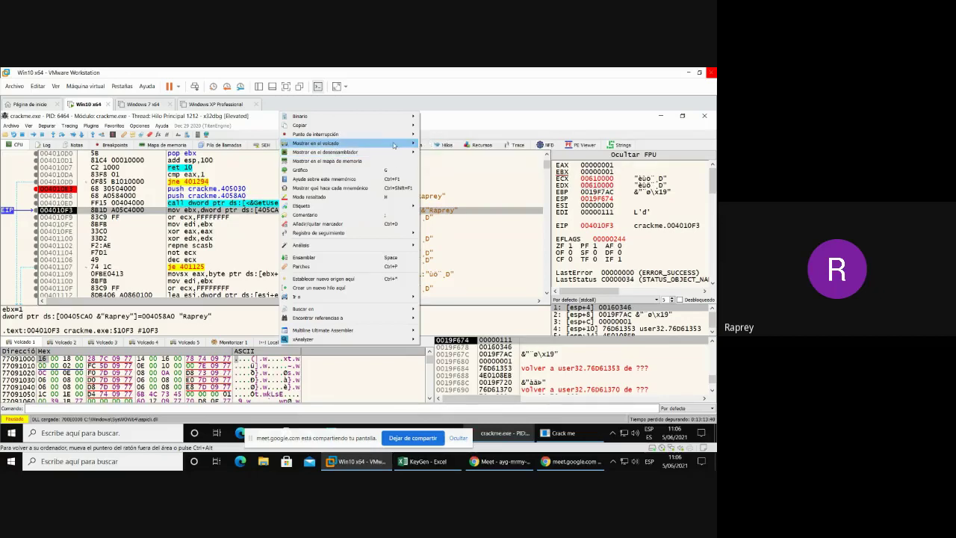
{"action": "left_click", "coordinate": [451, 153]}
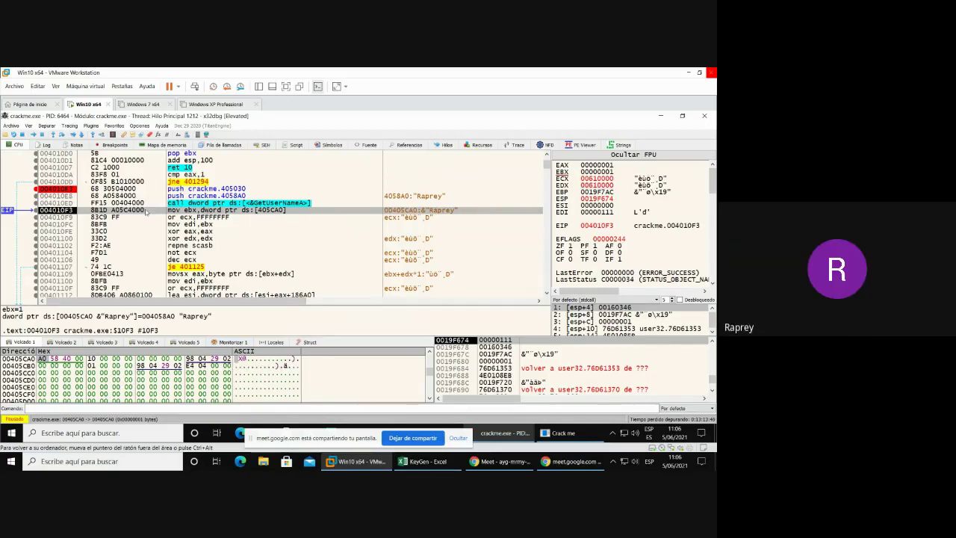
{"action": "key", "text": "F8"}
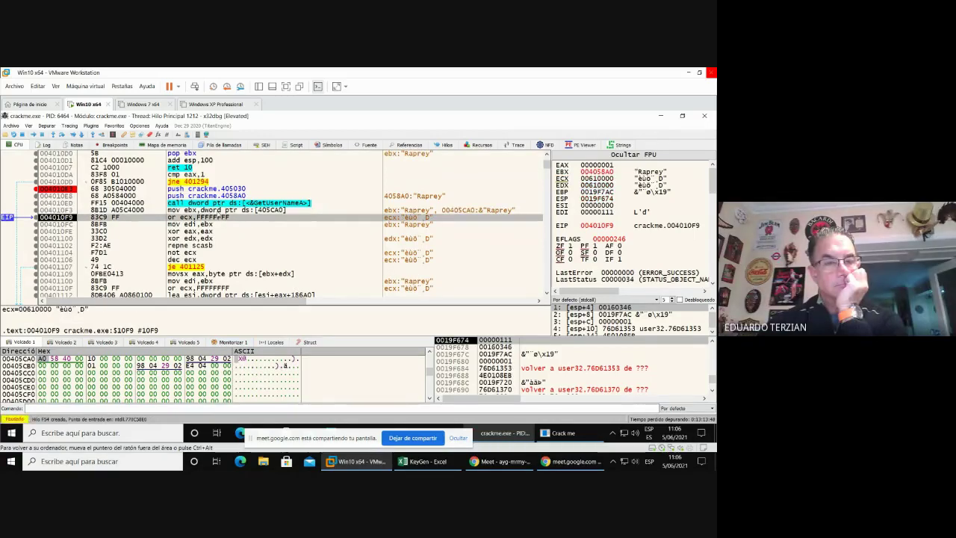
- Show EBX's address 004058A0 in the dump and step to the repne scasb
{"action": "left_click", "coordinate": [217, 211]}
{"action": "right_click", "coordinate": [217, 212]}
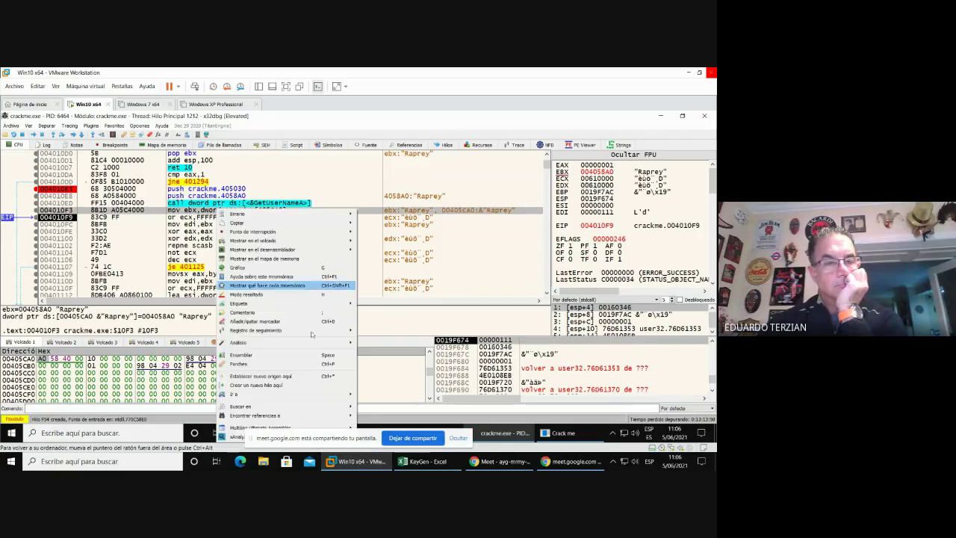
{"action": "mouse_move", "coordinate": [241, 241]}
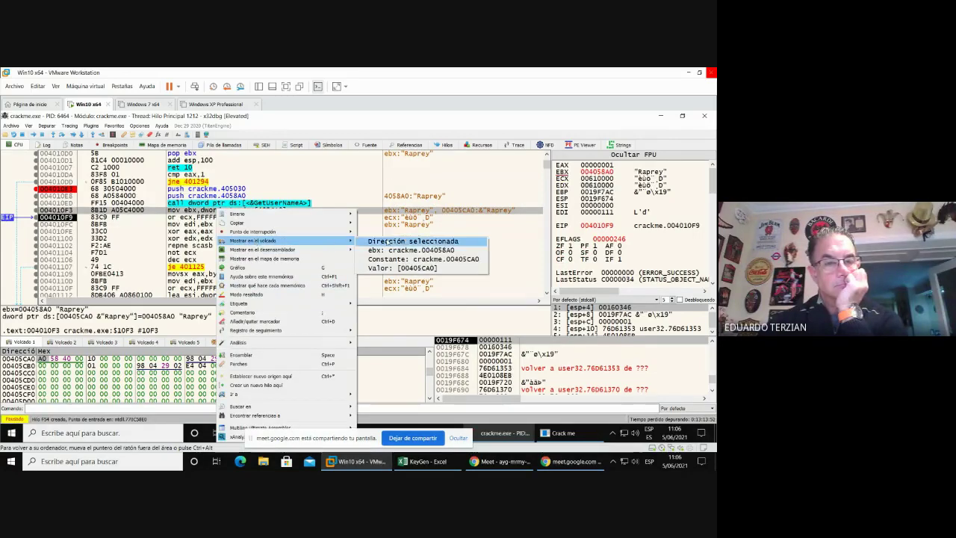
{"action": "left_click", "coordinate": [401, 251]}
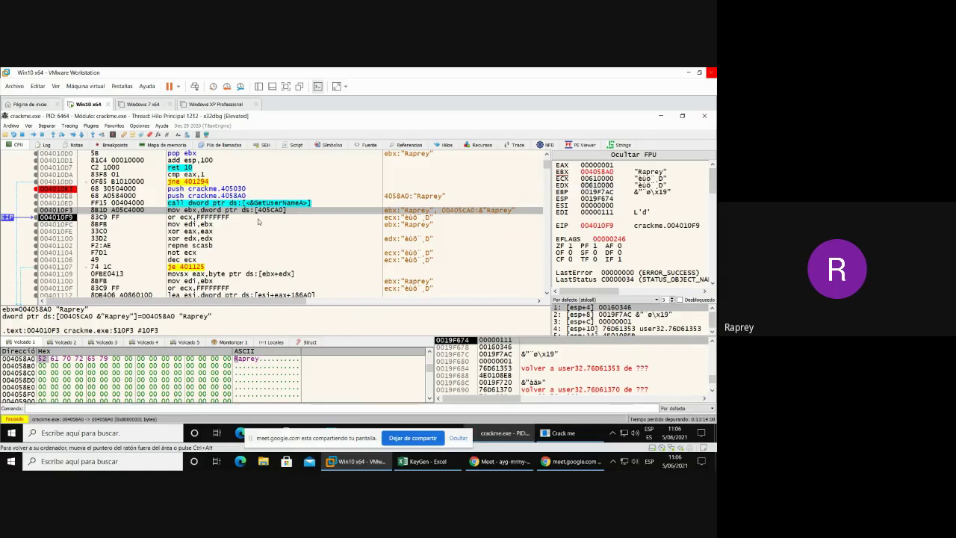
{"action": "key", "text": "F8"}
{"action": "key", "text": "F8"}
{"action": "key", "text": "F8"}
{"action": "key", "text": "F8"}
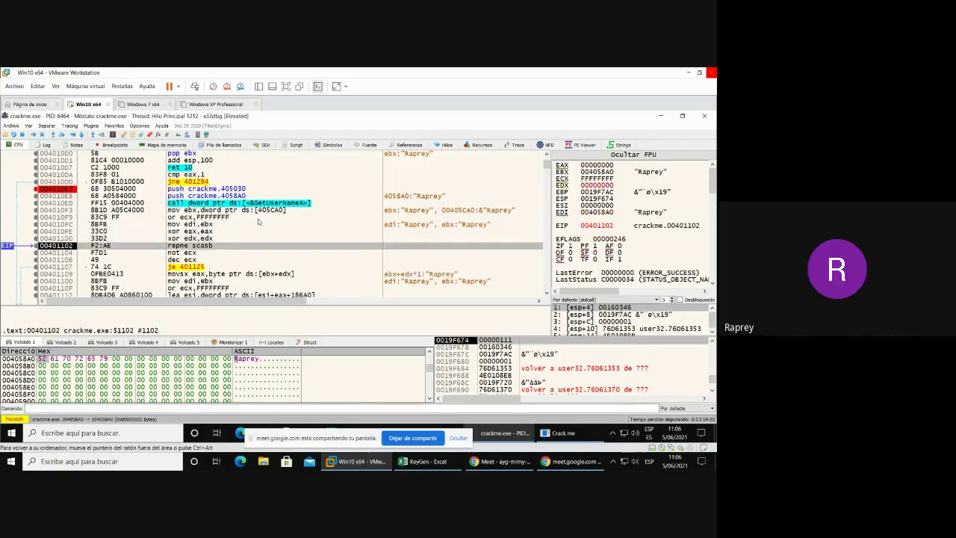
- Single-step the first name character through the loop to cmp edx,ecx at 00401121
{"action": "key", "text": "F8"}
{"action": "key", "text": "F8"}
{"action": "key", "text": "F8"}
{"action": "scroll", "coordinate": [258, 222], "scroll_direction": "down", "scroll_amount": 3}
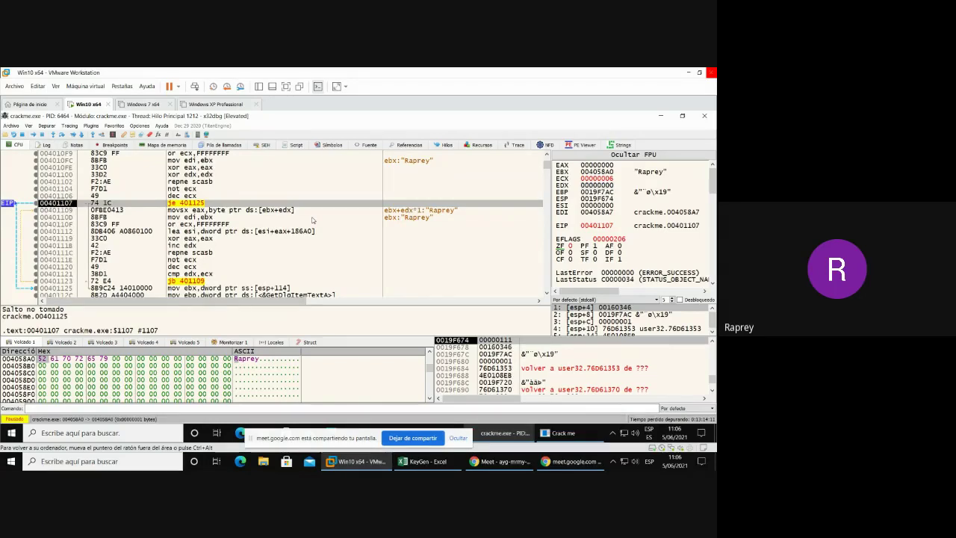
{"action": "key", "text": "F8"}
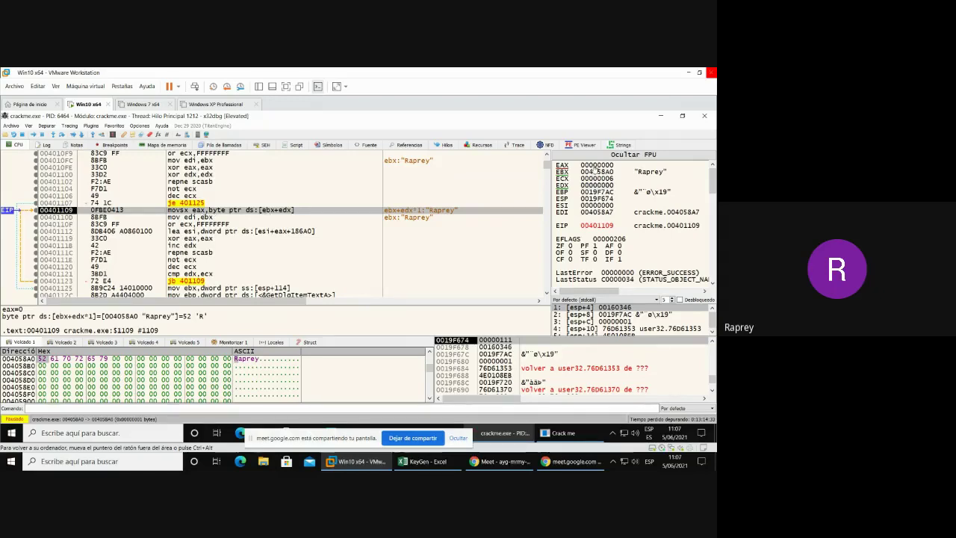
{"action": "key", "text": "F8"}
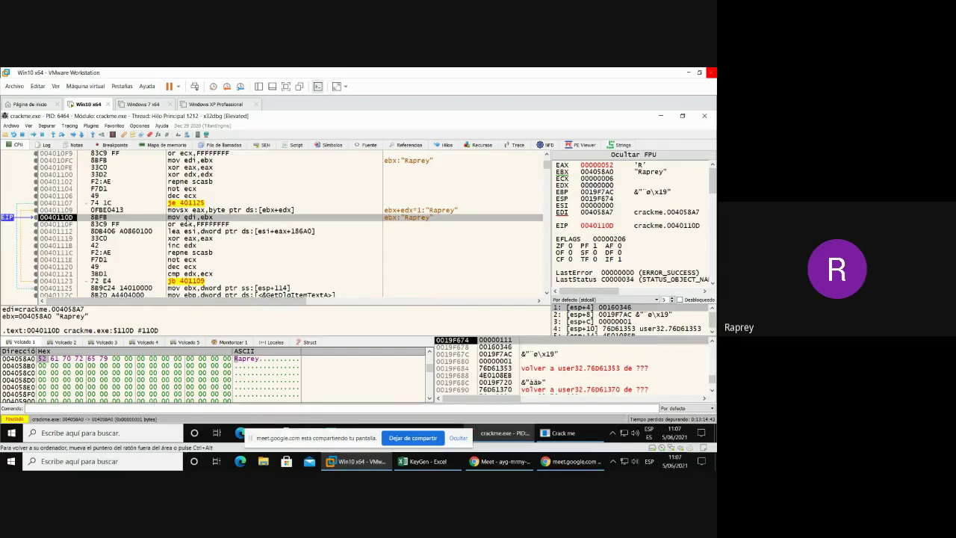
{"action": "key", "text": "F8"}
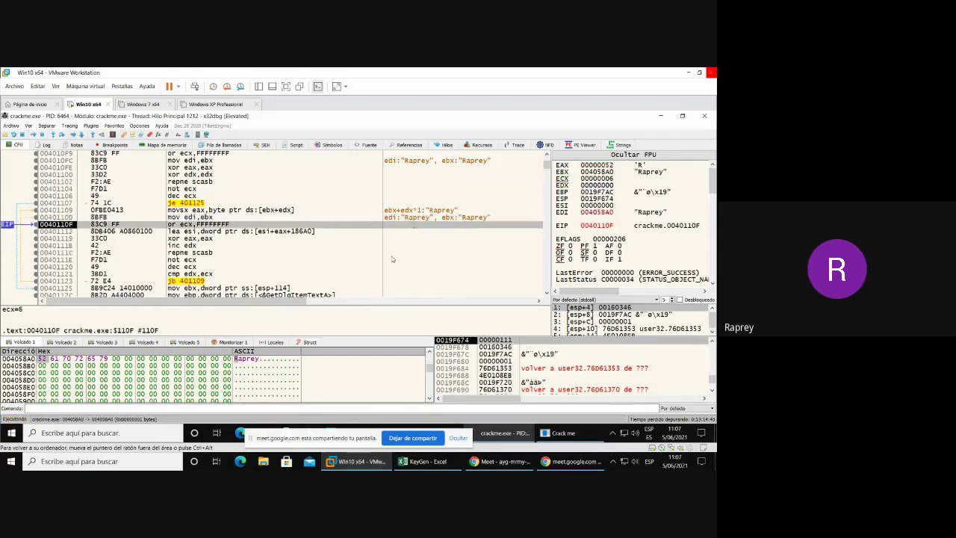
{"action": "key", "text": "F8"}
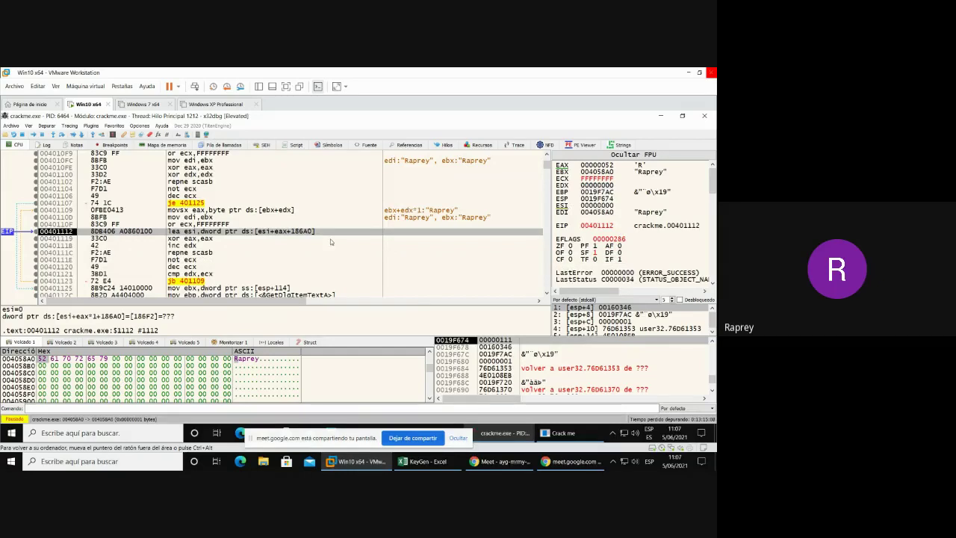
{"action": "key", "text": "F8"}
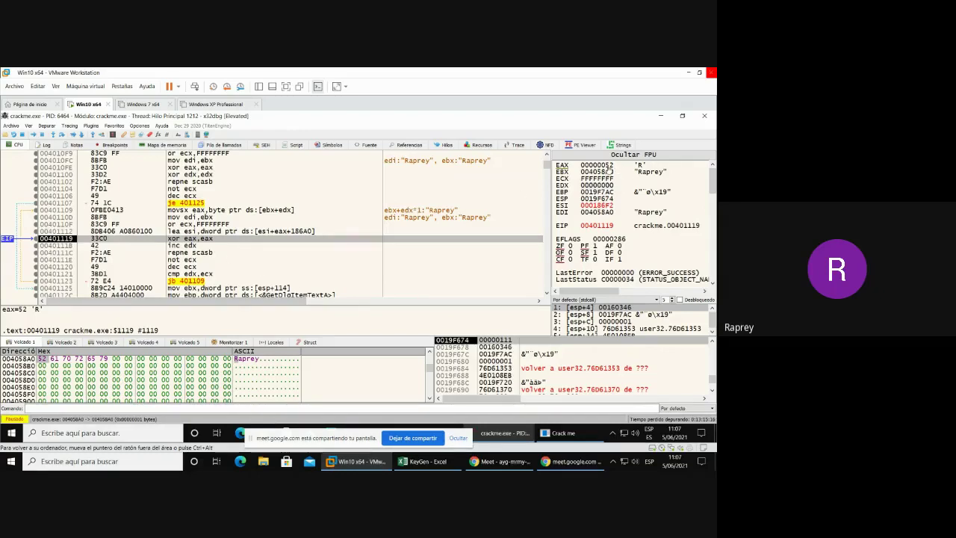
{"action": "key", "text": "F8"}
{"action": "key", "text": "F8"}
{"action": "key", "text": "F8"}
{"action": "key", "text": "F8"}
{"action": "key", "text": "F8"}
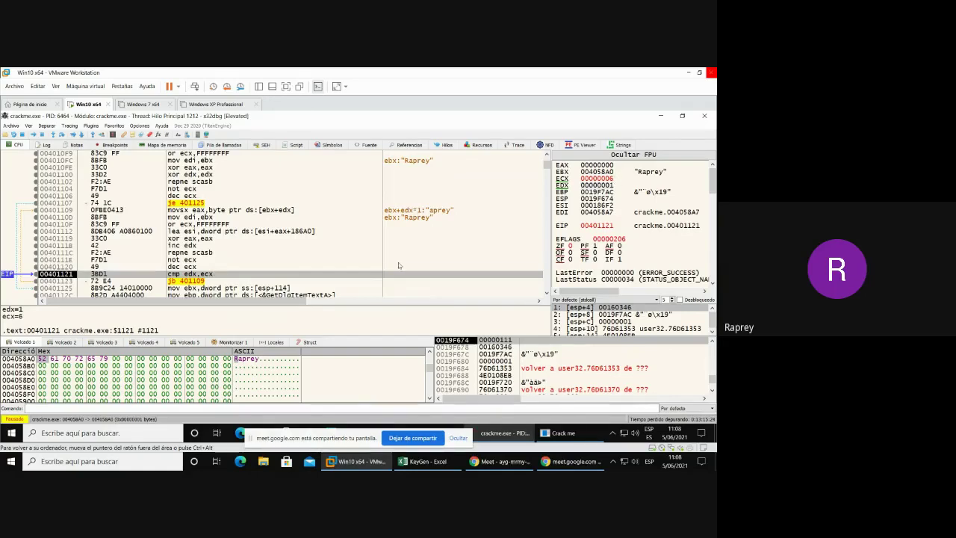
{"action": "key", "text": "F8"}
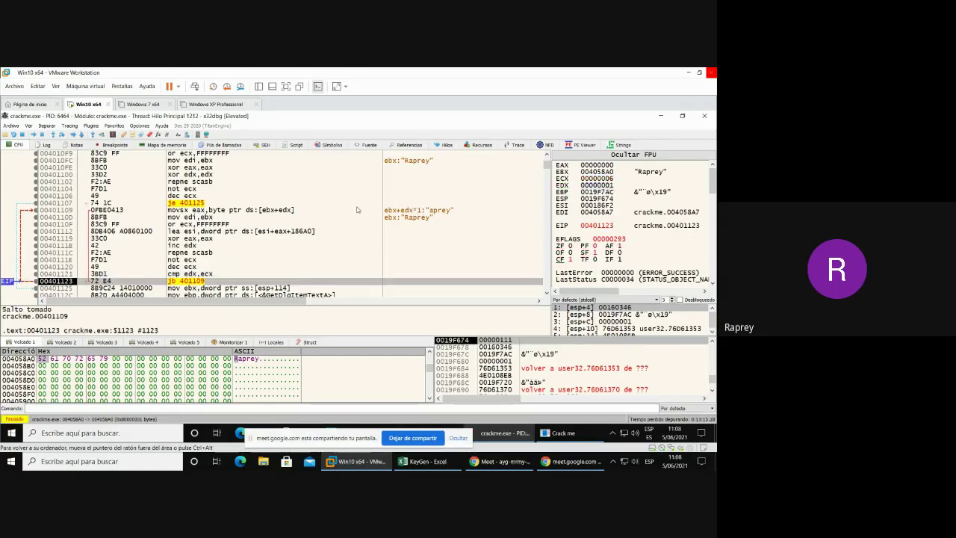
- Step through the remaining name-loop iterations up to 'y' until the jb at 00401123 falls through
{"action": "key", "text": "F8"}
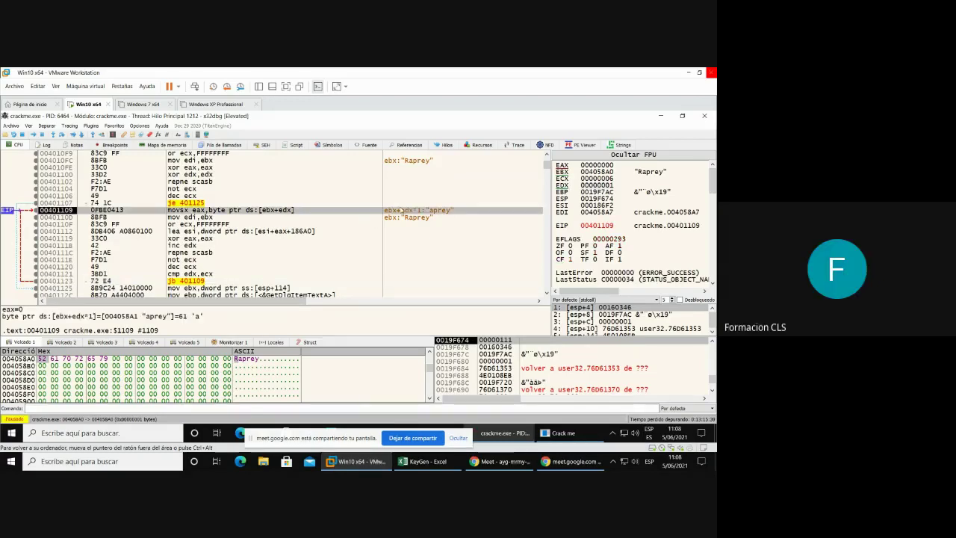
{"action": "key", "text": "F8"}
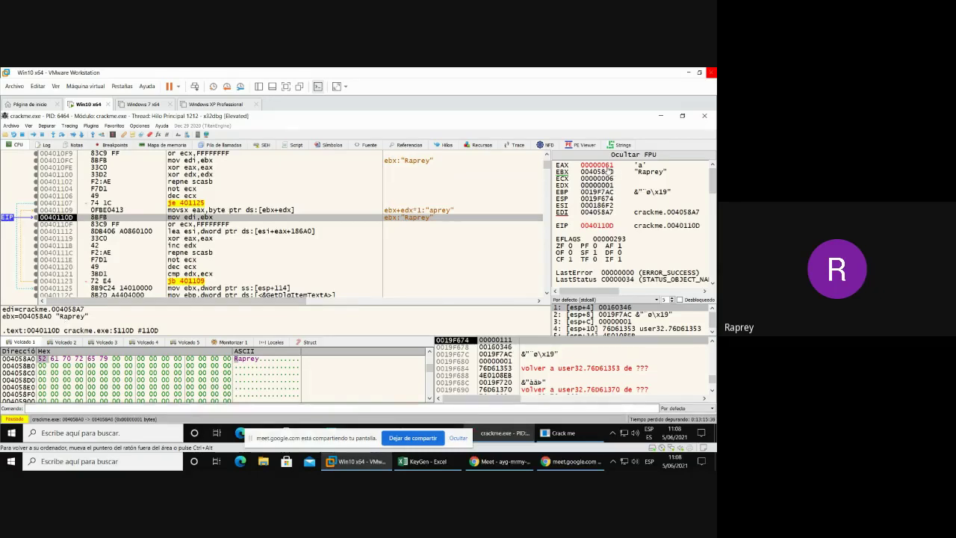
{"action": "key", "text": "F8"}
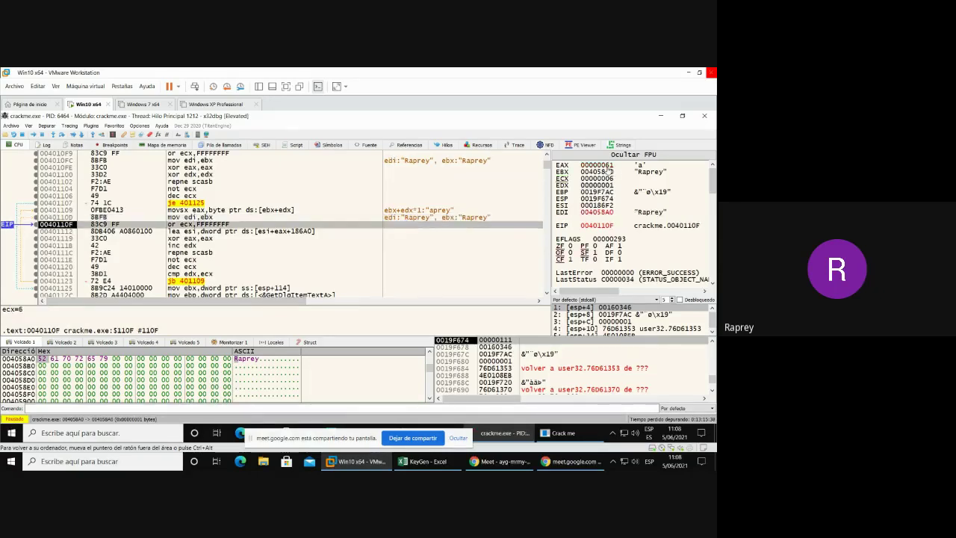
{"action": "key", "text": "F8"}
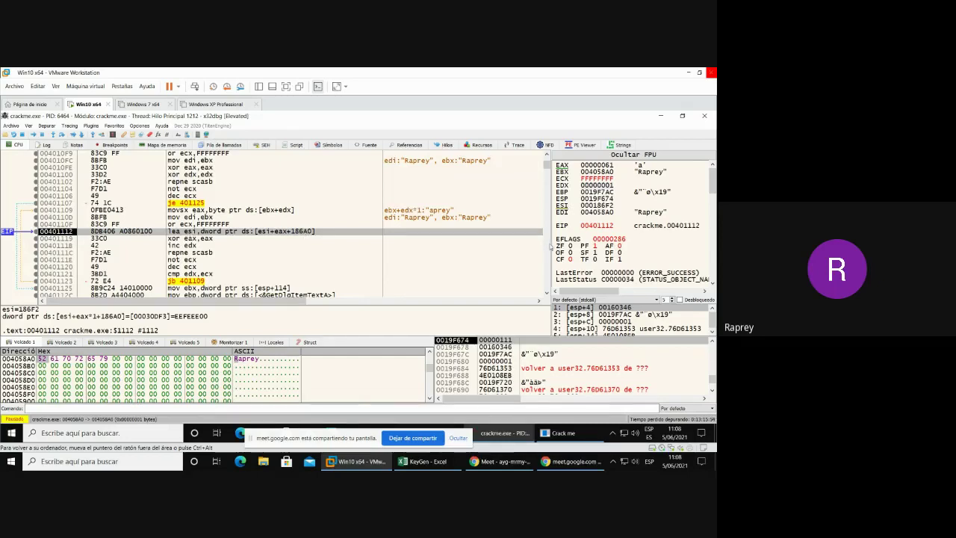
{"action": "key", "text": "F8"}
{"action": "key", "text": "F8"}
{"action": "key", "text": "F8"}
{"action": "key", "text": "F8"}
{"action": "key", "text": "F8"}
{"action": "key", "text": "F8"}
{"action": "key", "text": "F8"}
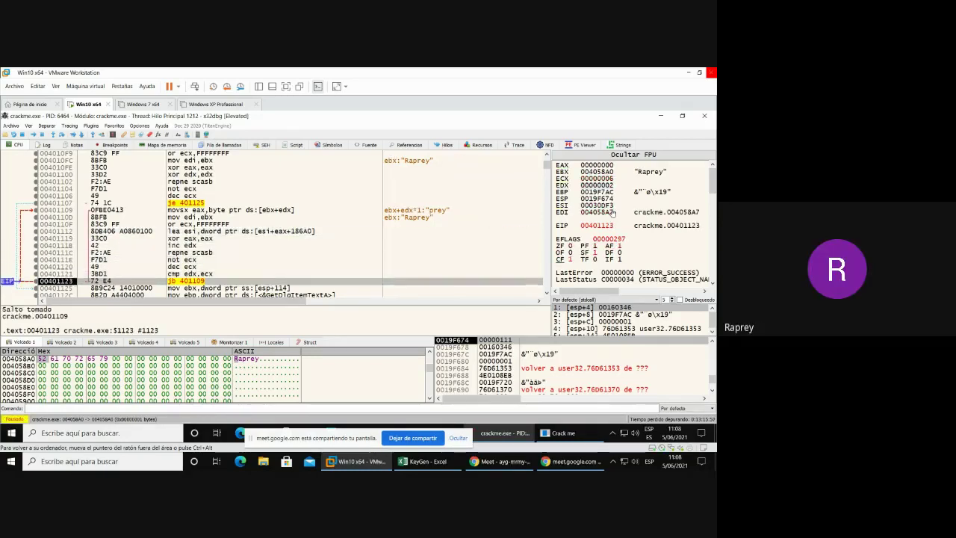
{"action": "key", "text": "F8"}
{"action": "key", "text": "F8"}
{"action": "key", "text": "F8"}
{"action": "key", "text": "F8"}
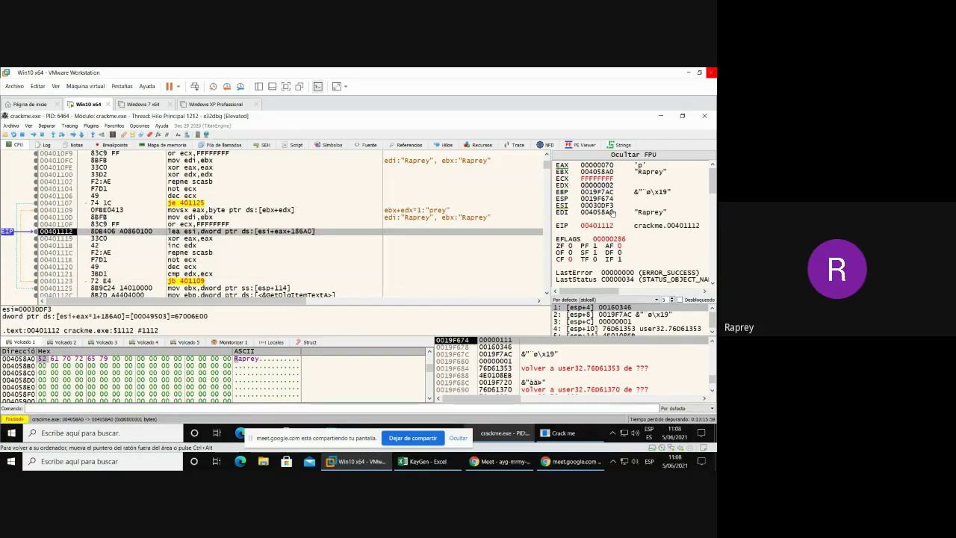
{"action": "key", "text": "F8"}
{"action": "key", "text": "F8"}
{"action": "key", "text": "F8"}
{"action": "key", "text": "F8"}
{"action": "key", "text": "F8"}
{"action": "key", "text": "F8"}
{"action": "key", "text": "F8"}
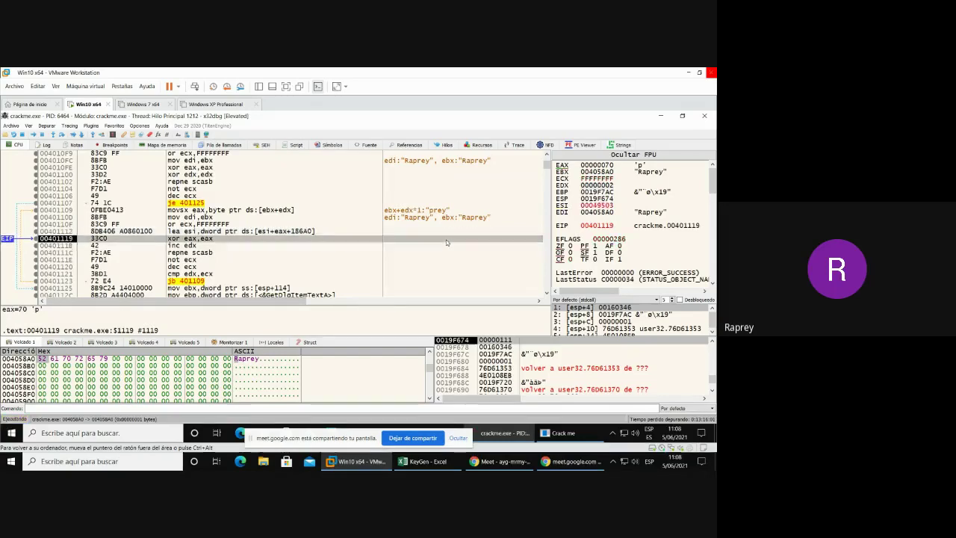
{"action": "key", "text": "F8"}
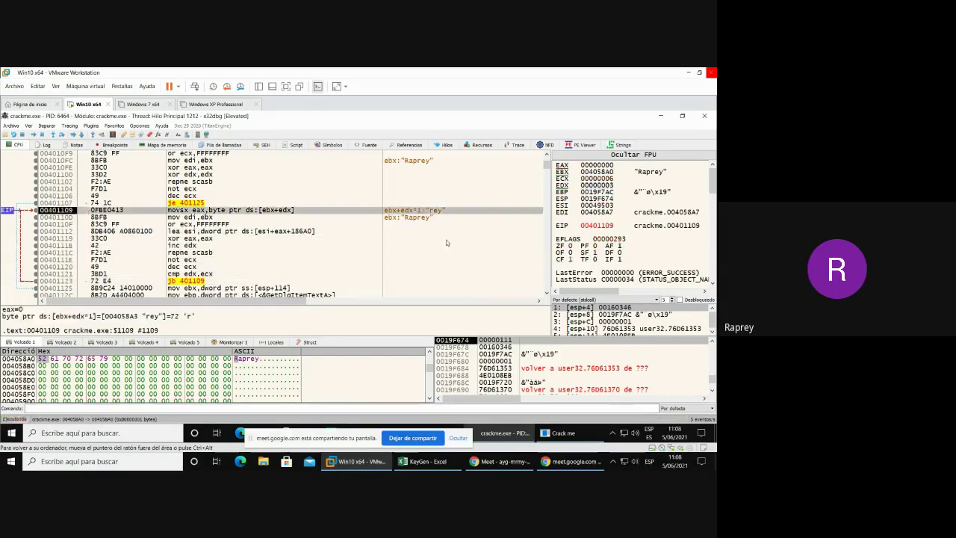
{"action": "key", "text": "F8"}
{"action": "key", "text": "F8"}
{"action": "key", "text": "F8"}
{"action": "key", "text": "F8"}
{"action": "key", "text": "F8"}
{"action": "key", "text": "F8"}
{"action": "key", "text": "F8"}
{"action": "key", "text": "F8"}
{"action": "key", "text": "F8"}
{"action": "key", "text": "F8"}
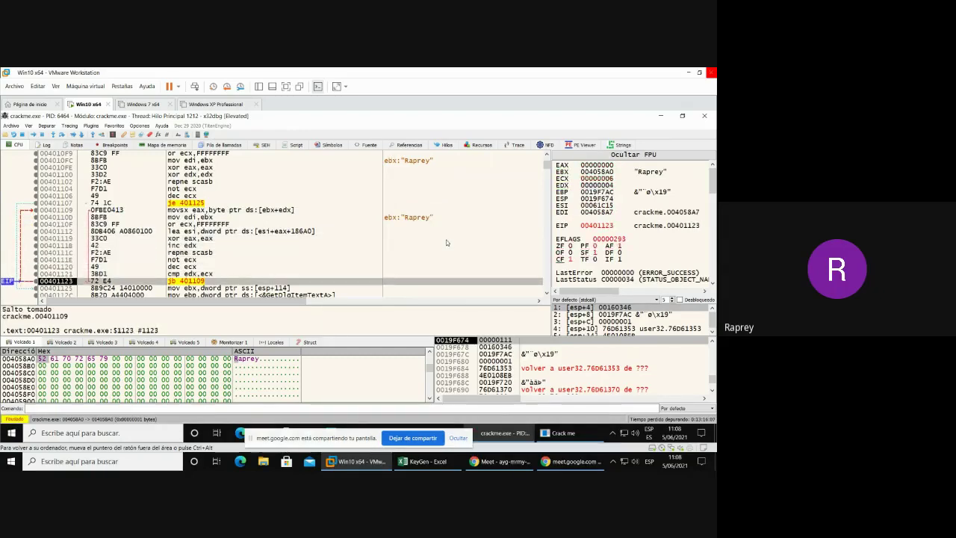
{"action": "key", "text": "F8"}
{"action": "key", "text": "F8"}
{"action": "key", "text": "F8"}
{"action": "key", "text": "F8"}
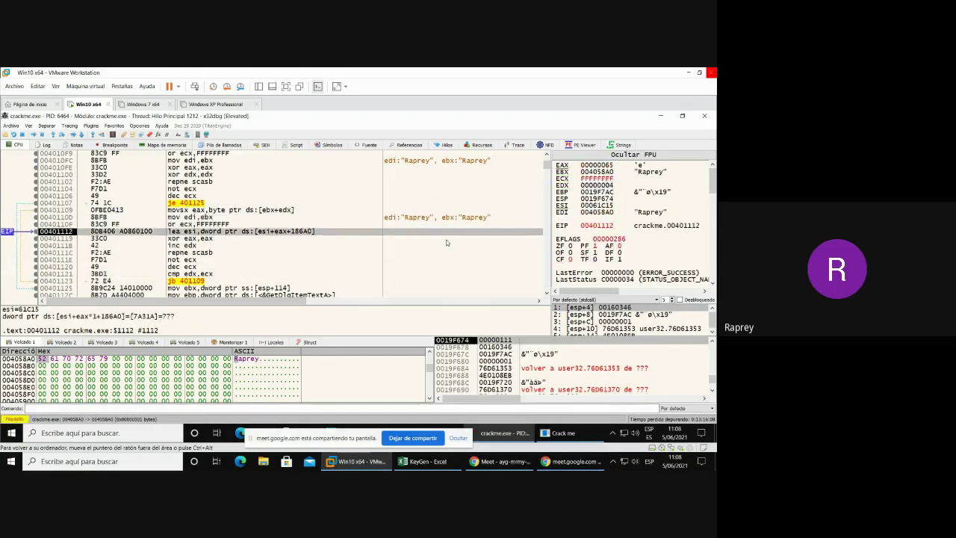
{"action": "key", "text": "F8"}
{"action": "key", "text": "F8"}
{"action": "key", "text": "F8"}
{"action": "key", "text": "F8"}
{"action": "key", "text": "F8"}
{"action": "key", "text": "F8"}
{"action": "key", "text": "F8"}
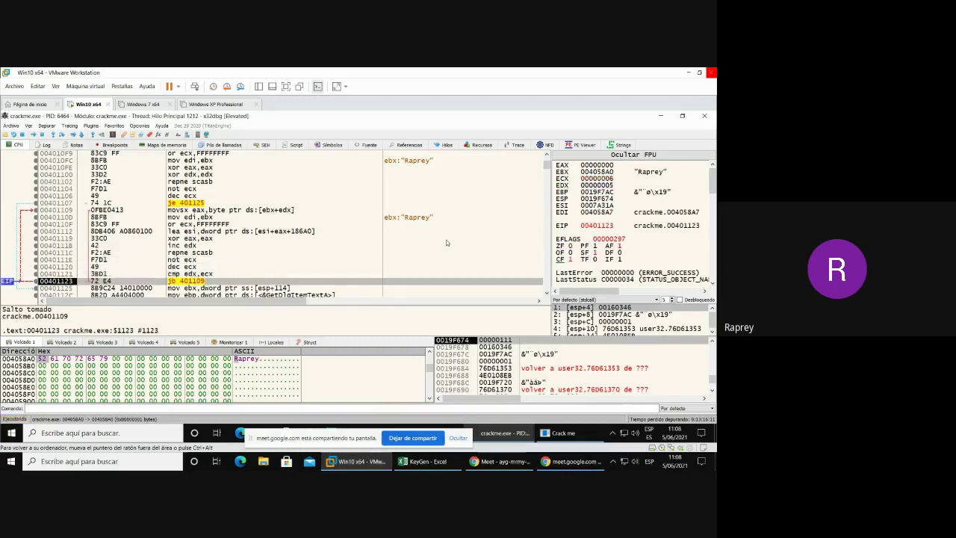
{"action": "key", "text": "F8"}
{"action": "key", "text": "F8"}
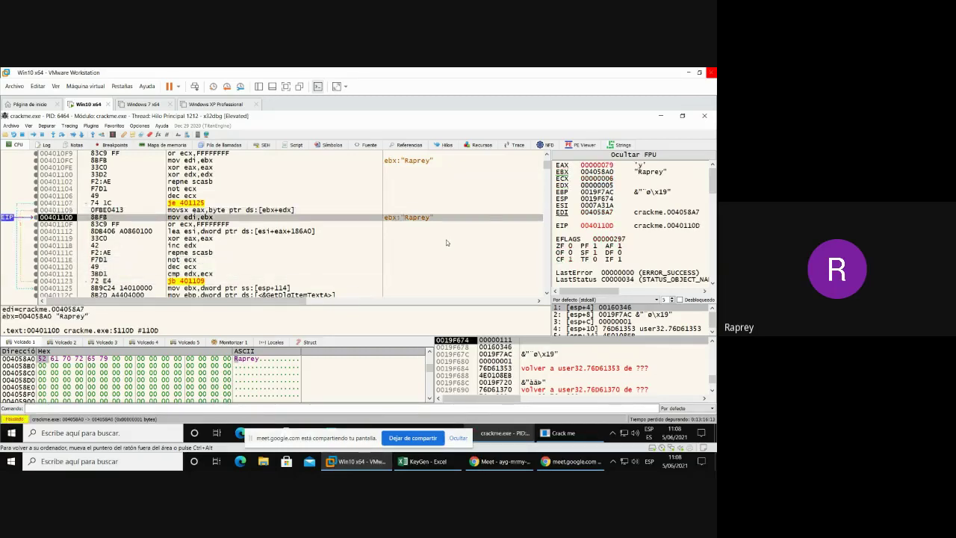
{"action": "key", "text": "F8"}
{"action": "key", "text": "F8"}
{"action": "key", "text": "F8"}
{"action": "key", "text": "F8"}
{"action": "key", "text": "F8"}
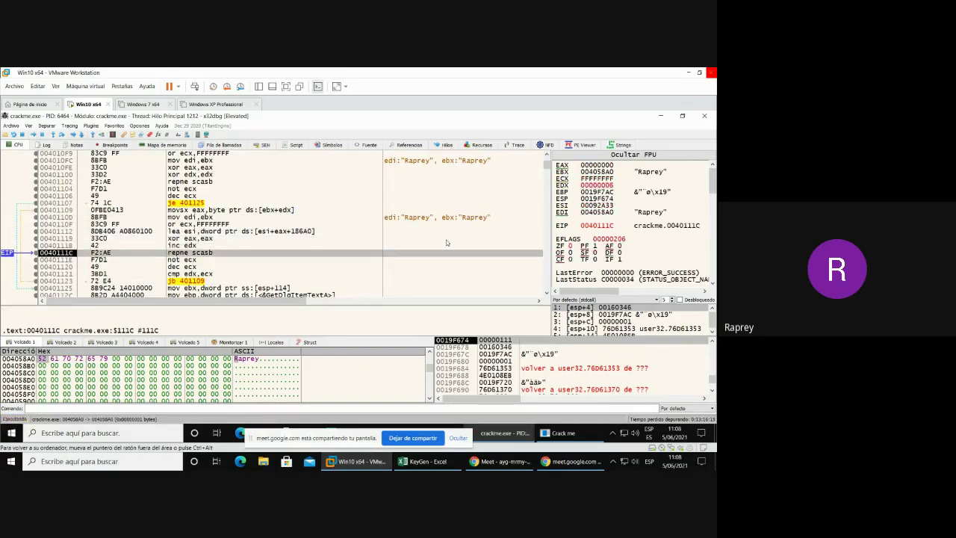
{"action": "key", "text": "F8"}
{"action": "key", "text": "F8"}
{"action": "key", "text": "F8"}
{"action": "key", "text": "F8"}
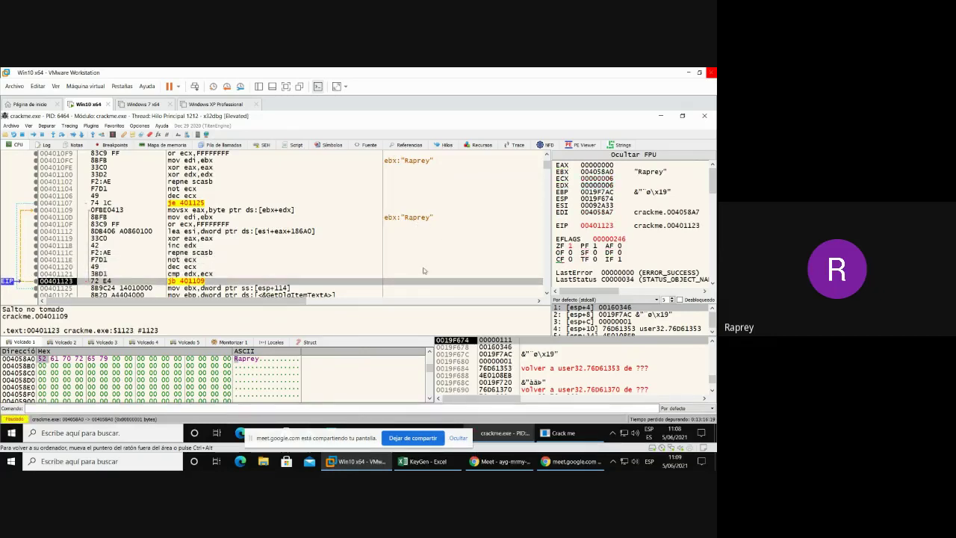
- Step past the loop's exit jump and run the GetDlgItemTextA call, testing its result
{"action": "scroll", "coordinate": [423, 270], "scroll_direction": "down", "scroll_amount": 4}
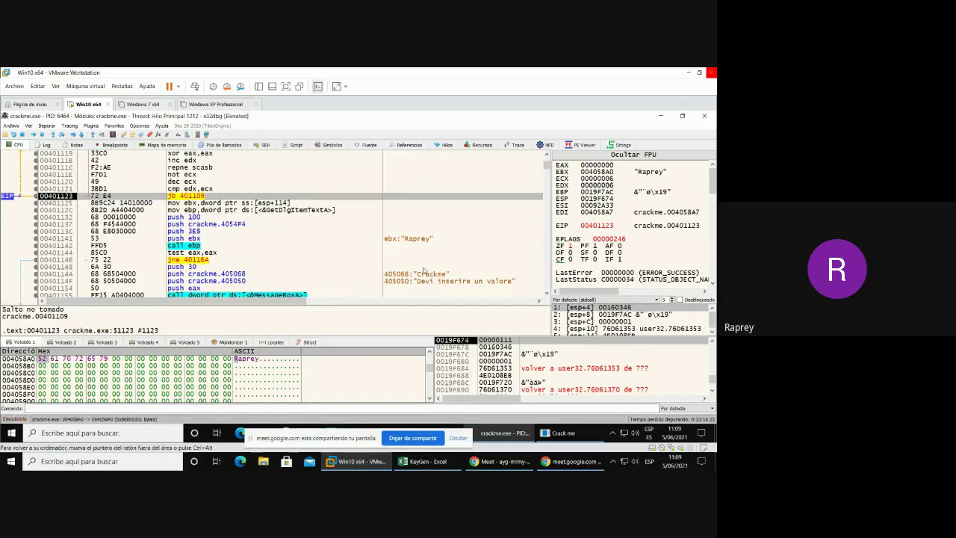
{"action": "key", "text": "F8"}
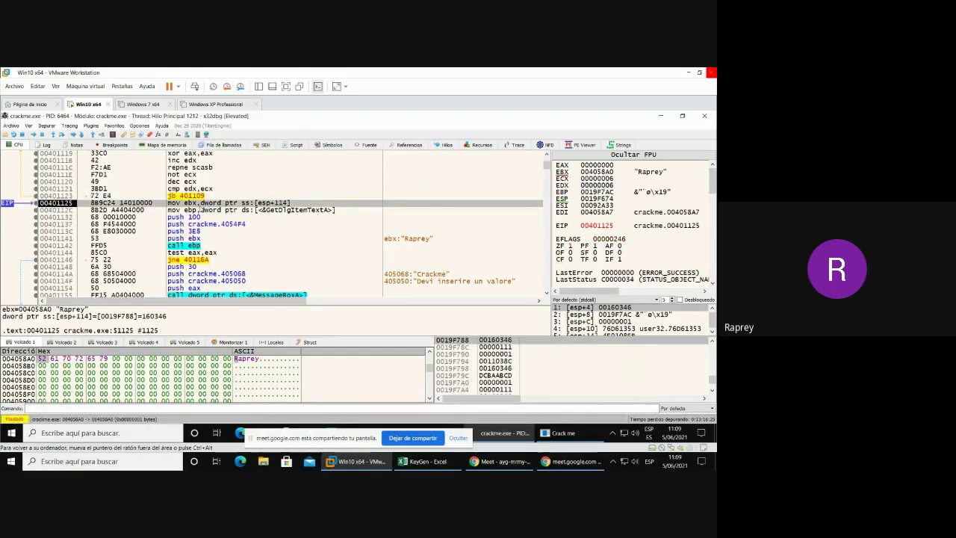
{"action": "key", "text": "F8"}
{"action": "key", "text": "F8"}
{"action": "key", "text": "F8"}
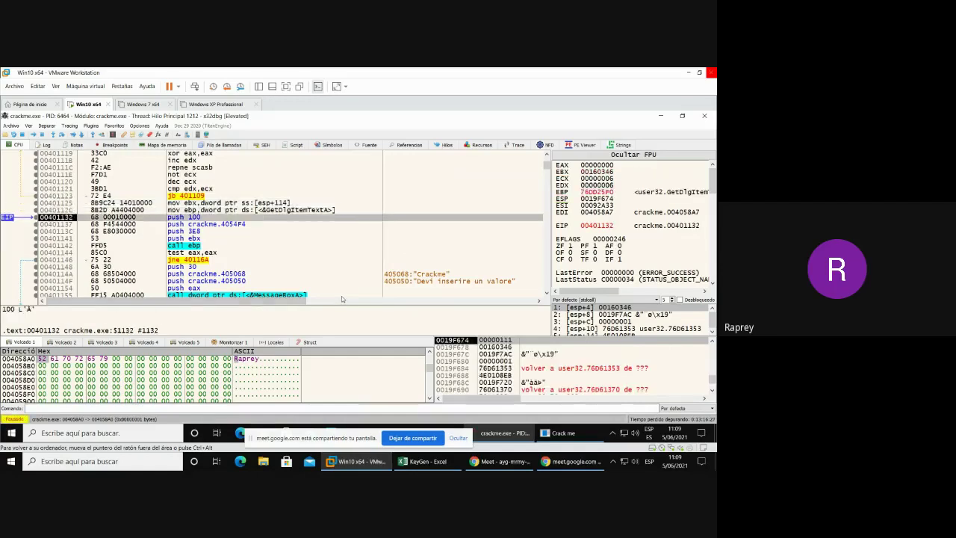
{"action": "key", "text": "F8"}
{"action": "key", "text": "F8"}
{"action": "key", "text": "F8"}
{"action": "key", "text": "F8"}
{"action": "key", "text": "F8"}
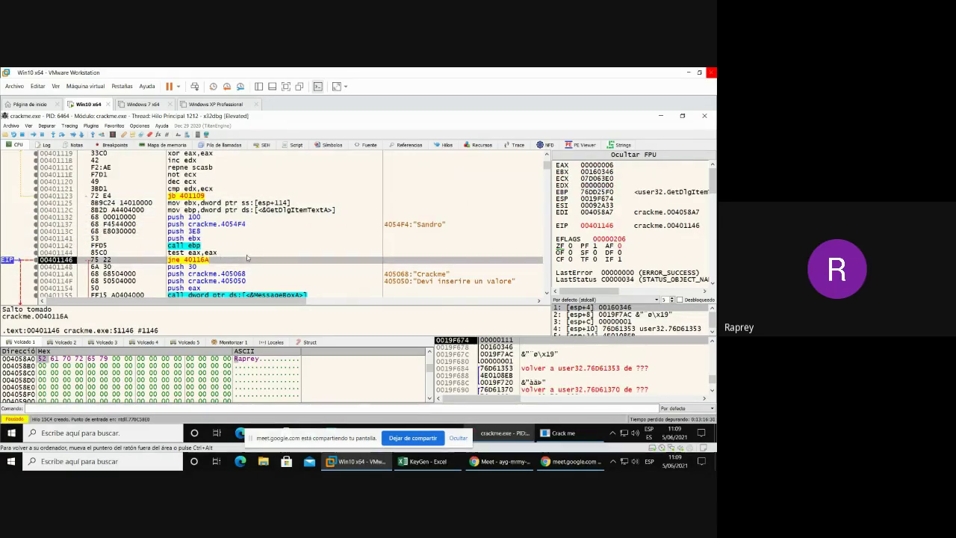
- Take the jne to 0040116A past the error message and run the call reading the name into 004054F4
{"action": "scroll", "coordinate": [243, 257], "scroll_direction": "down", "scroll_amount": 2}
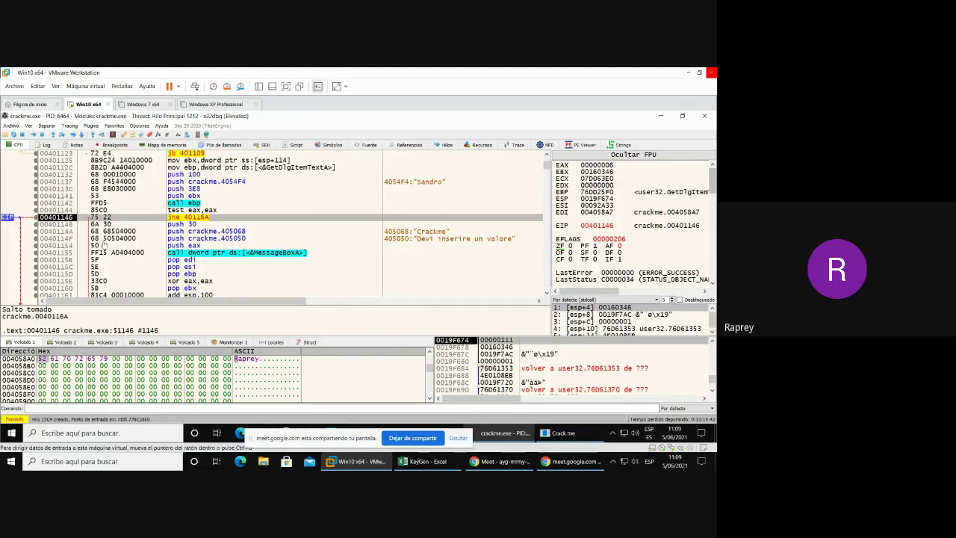
{"action": "scroll", "coordinate": [373, 249], "scroll_direction": "down", "scroll_amount": 1}
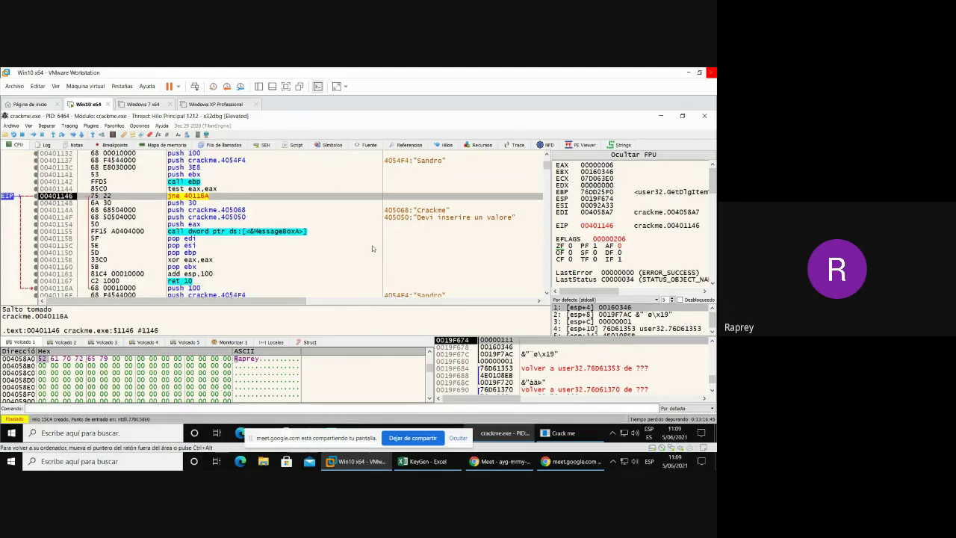
{"action": "key", "text": "F8"}
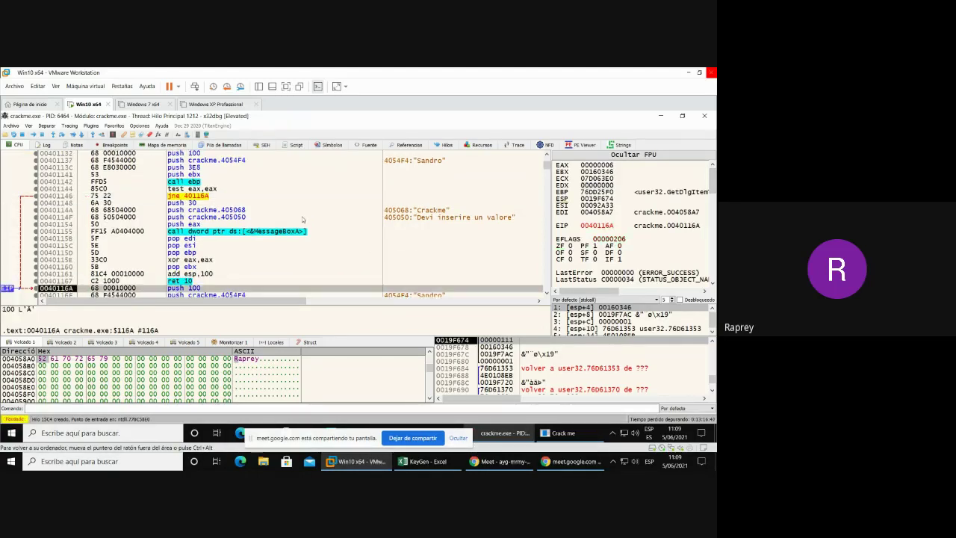
{"action": "scroll", "coordinate": [329, 215], "scroll_direction": "down", "scroll_amount": 3}
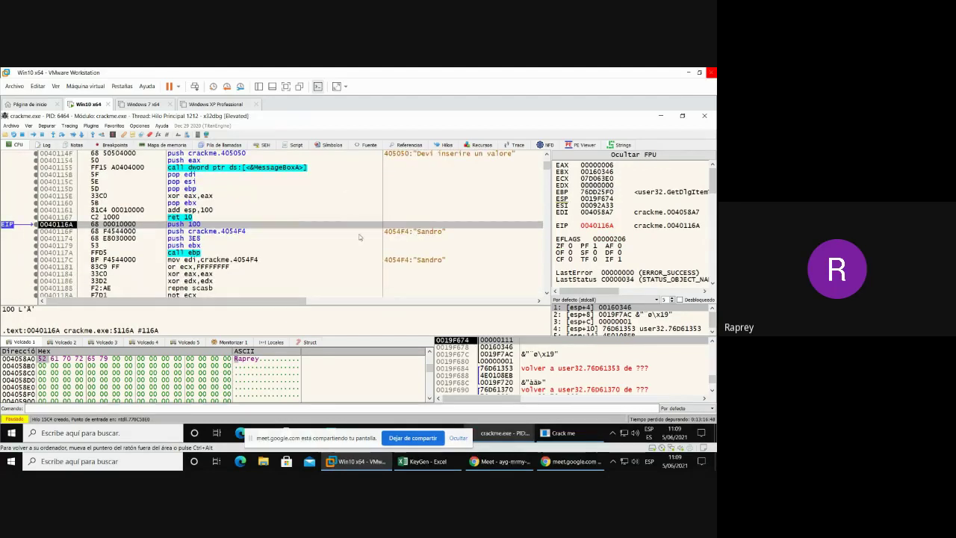
{"action": "key", "text": "F8"}
{"action": "key", "text": "F8"}
{"action": "key", "text": "F8"}
{"action": "key", "text": "F8"}
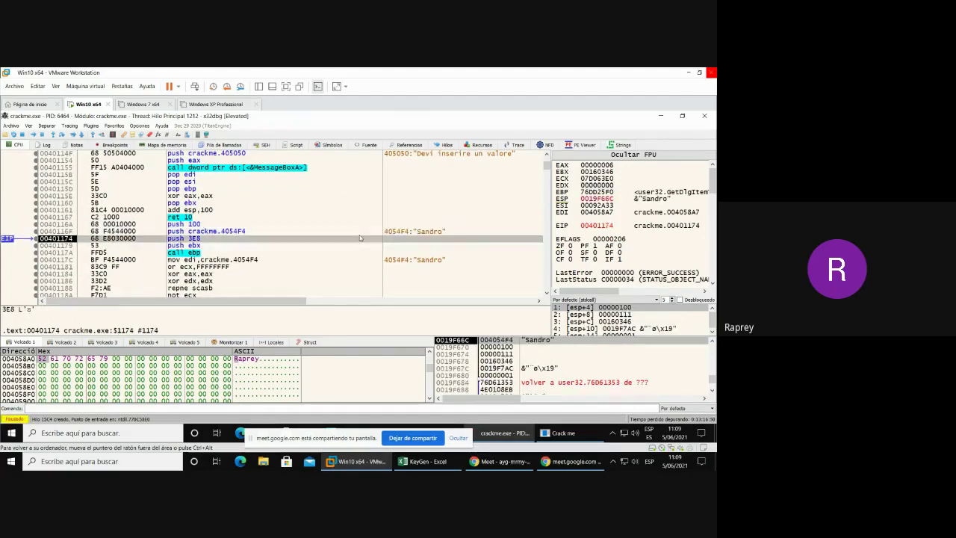
{"action": "key", "text": "F8"}
{"action": "key", "text": "F8"}
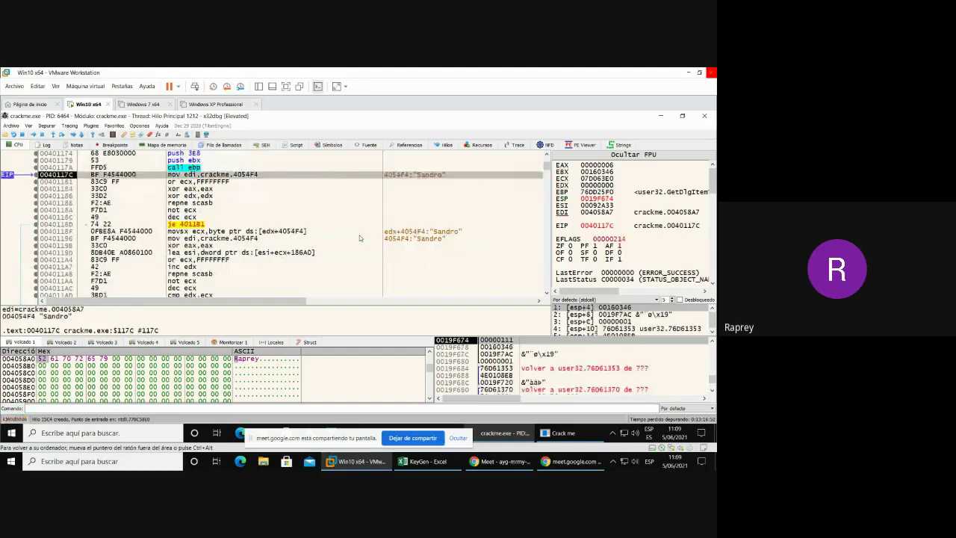
- Step past the name-length and empty-name checks to lea esi at 0040119D, with ECX holding 'S' (00000053)
{"action": "key", "text": "F8"}
{"action": "key", "text": "F8"}
{"action": "key", "text": "F8"}
{"action": "key", "text": "F8"}
{"action": "key", "text": "F8"}
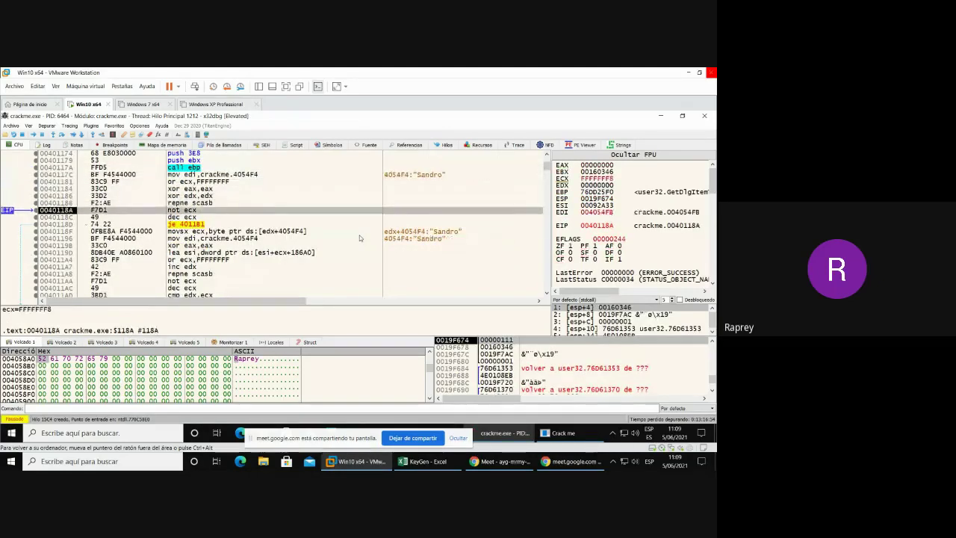
{"action": "key", "text": "F8"}
{"action": "scroll", "coordinate": [359, 238], "scroll_direction": "down", "scroll_amount": 3}
{"action": "scroll", "coordinate": [360, 238], "scroll_direction": "up", "scroll_amount": 2}
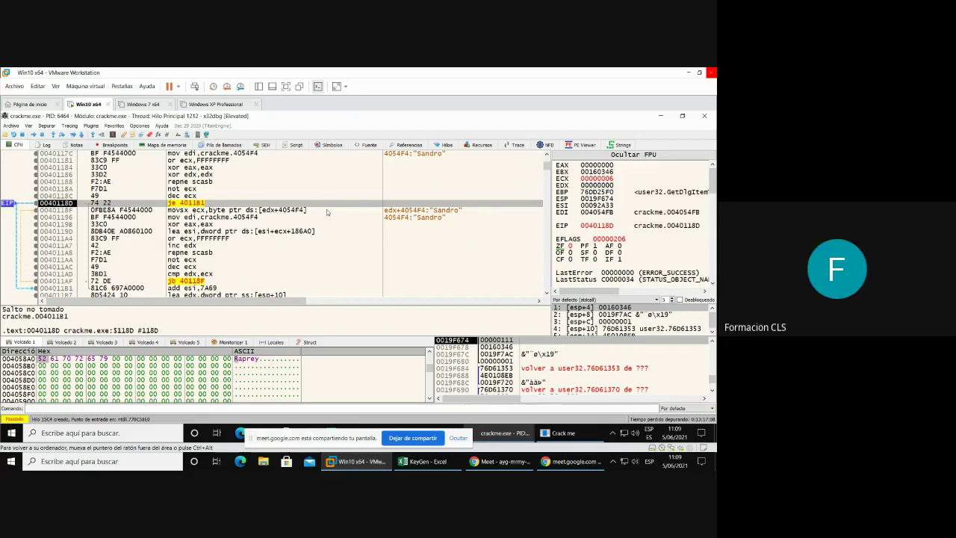
{"action": "key", "text": "F8"}
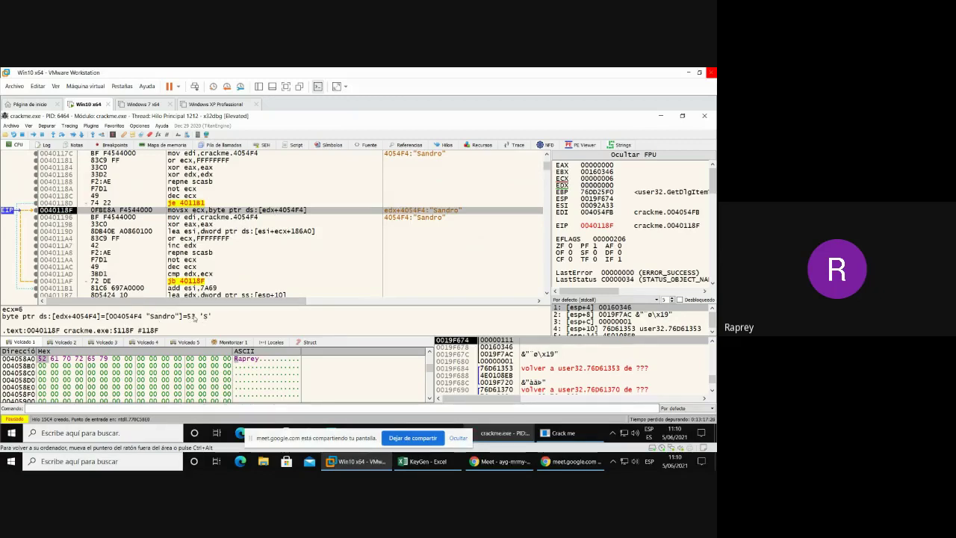
{"action": "key", "text": "F8"}
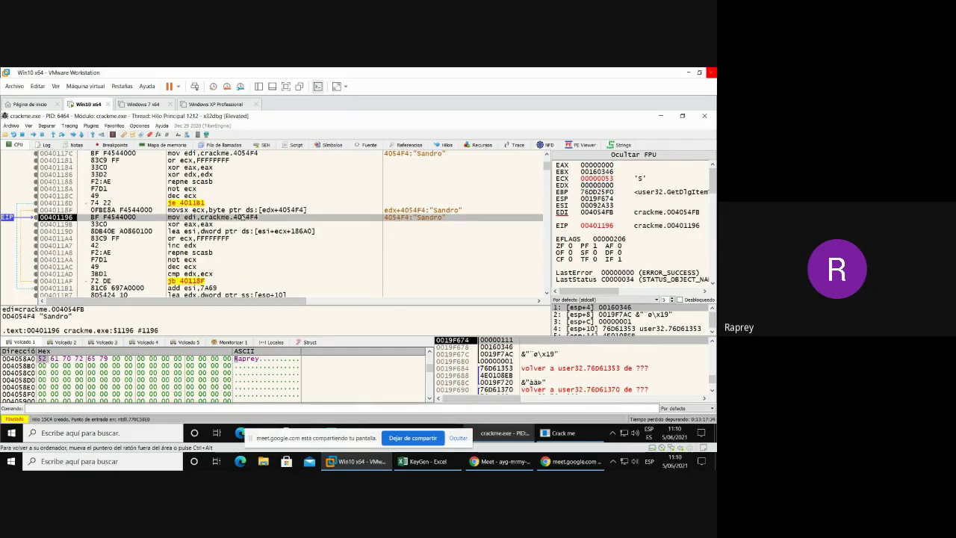
{"action": "key", "text": "F8"}
{"action": "key", "text": "F8"}
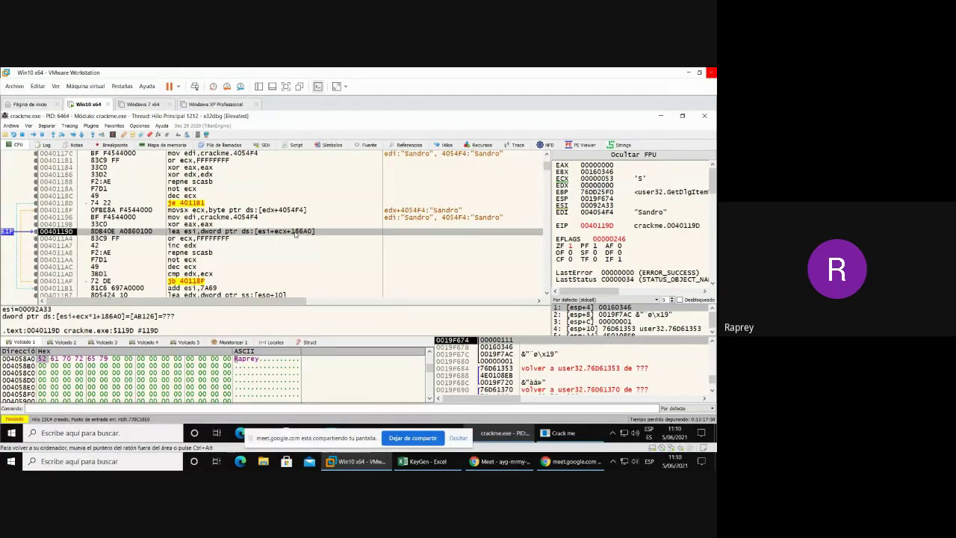
- Step through the remaining name-loop iterations until the jb at 004011AF falls through, leaving ESI 0012545A
{"action": "key", "text": "F8"}
{"action": "key", "text": "F8"}
{"action": "key", "text": "F8"}
{"action": "key", "text": "F8"}
{"action": "key", "text": "F8"}
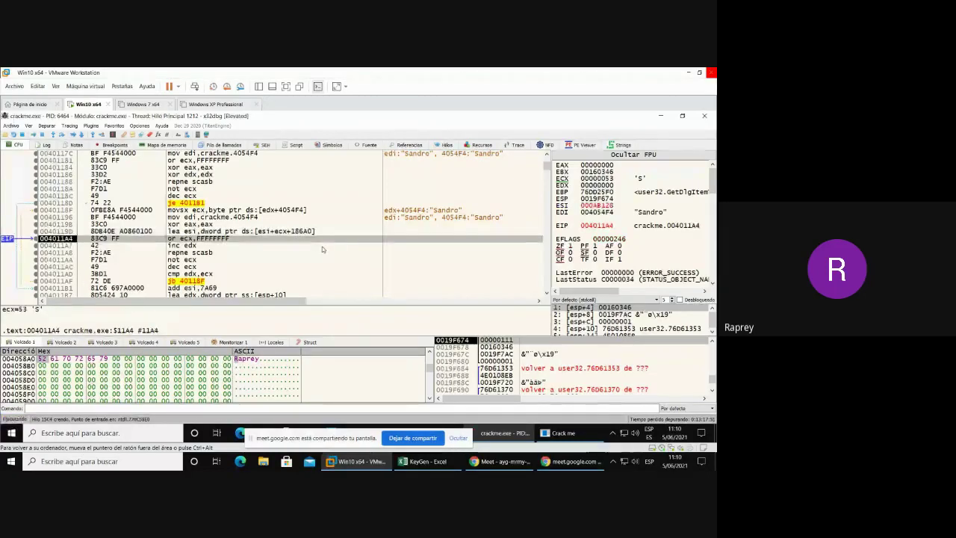
{"action": "key", "text": "F8"}
{"action": "key", "text": "F8"}
{"action": "key", "text": "F8"}
{"action": "key", "text": "F8"}
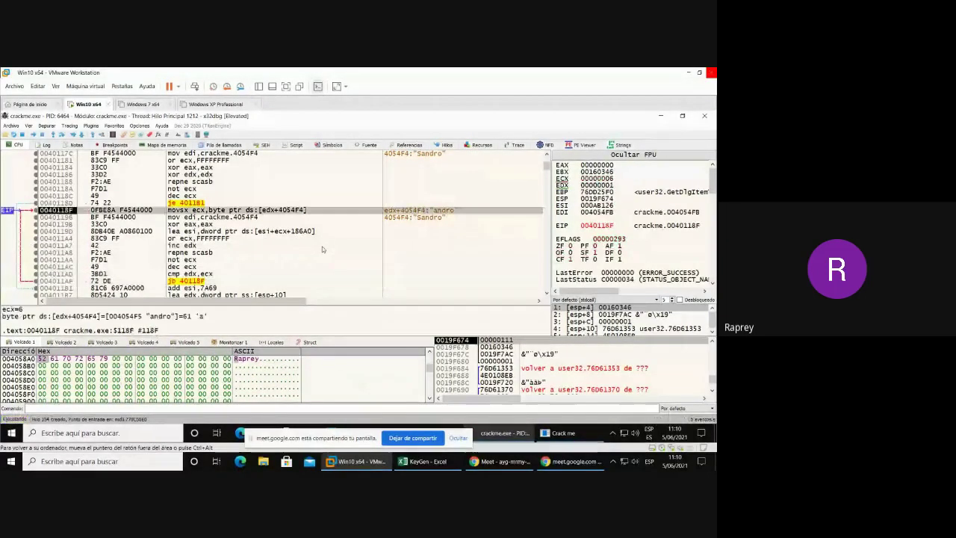
{"action": "key", "text": "F8"}
{"action": "key", "text": "F8"}
{"action": "key", "text": "F8"}
{"action": "key", "text": "F8"}
{"action": "key", "text": "F8"}
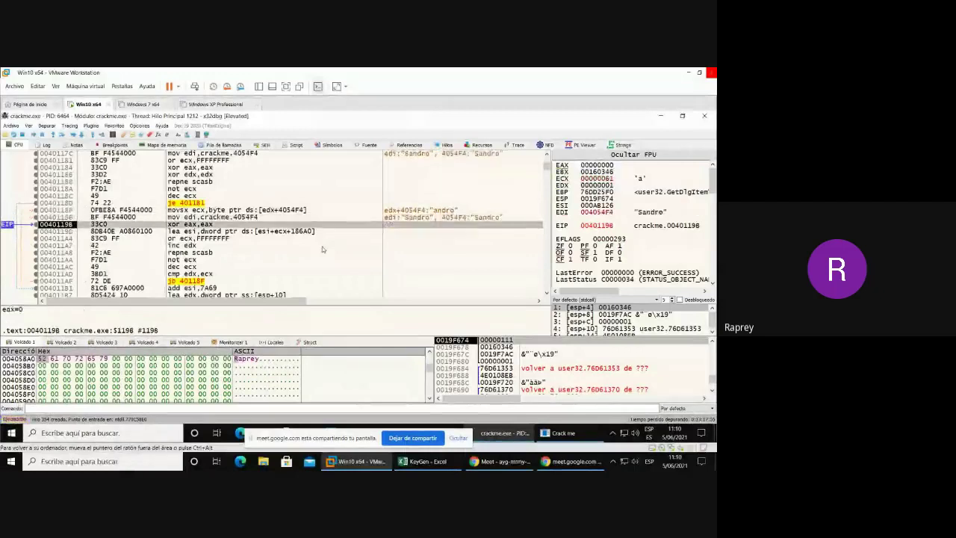
{"action": "key", "text": "F8"}
{"action": "key", "text": "F8"}
{"action": "key", "text": "F8"}
{"action": "key", "text": "F8"}
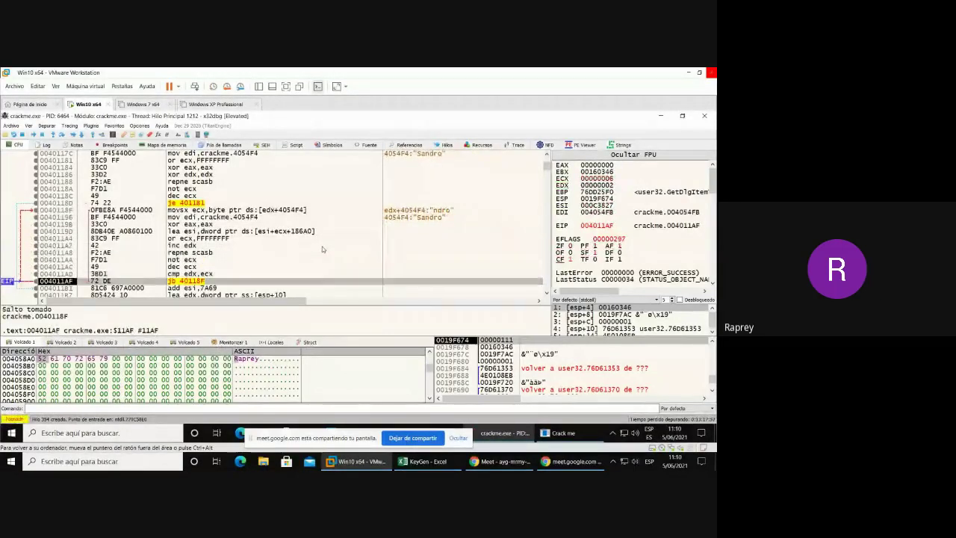
{"action": "key", "text": "F8"}
{"action": "key", "text": "F8"}
{"action": "key", "text": "F8"}
{"action": "key", "text": "F8"}
{"action": "key", "text": "F8"}
{"action": "key", "text": "F8"}
{"action": "key", "text": "F8"}
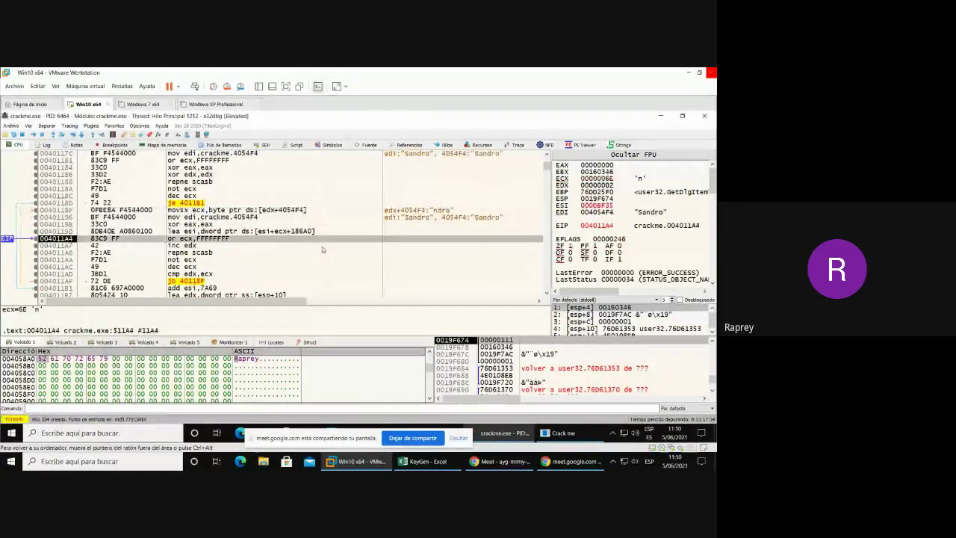
{"action": "key", "text": "F8"}
{"action": "key", "text": "F8"}
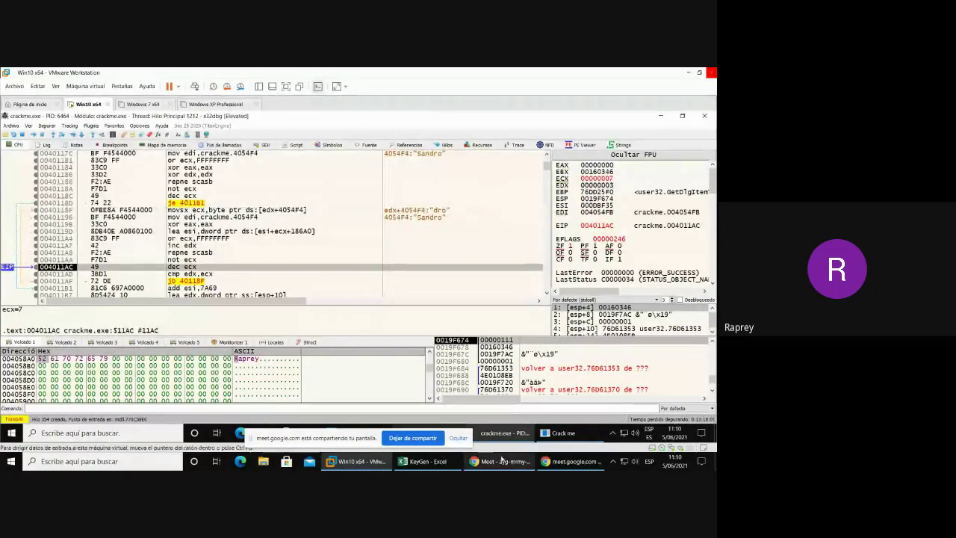
{"action": "key", "text": "F8"}
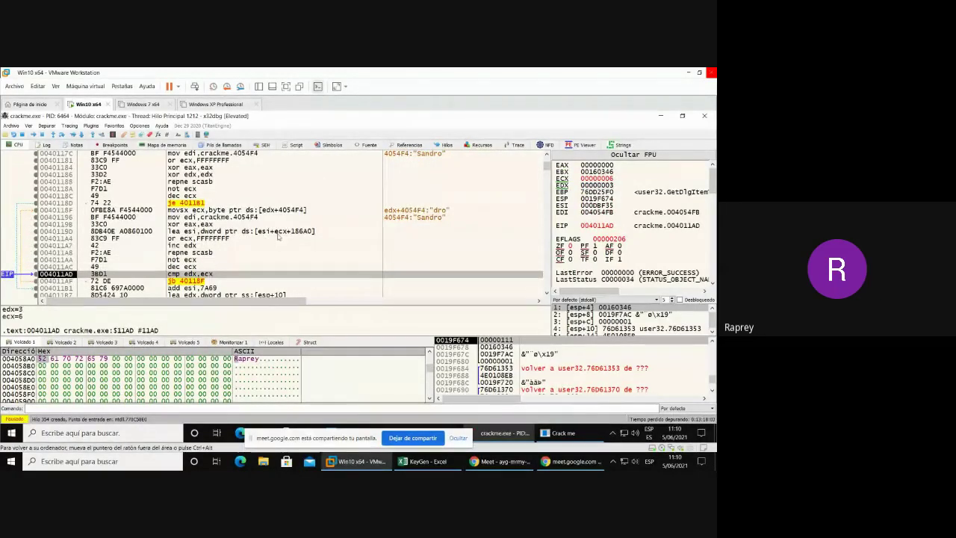
{"action": "key", "text": "F8"}
{"action": "key", "text": "F8"}
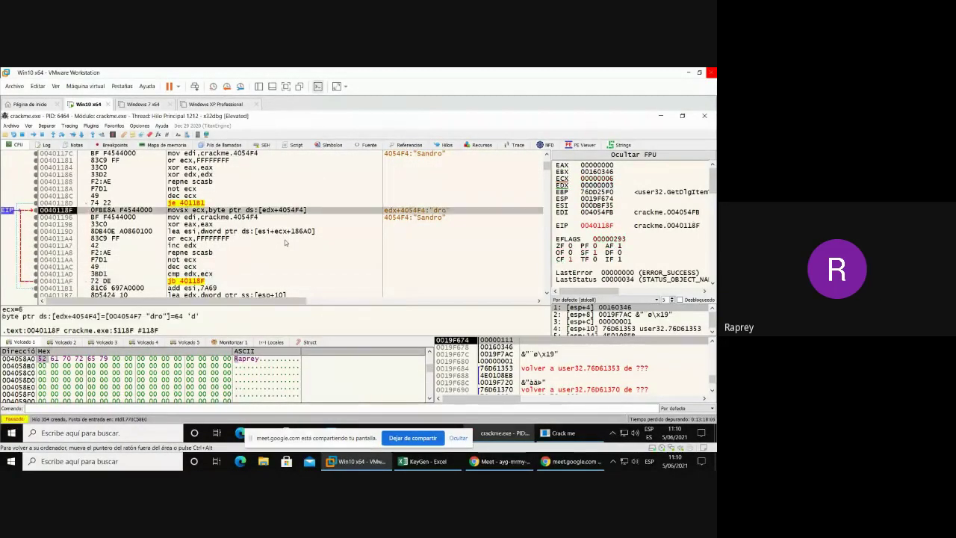
{"action": "key", "text": "F8"}
{"action": "key", "text": "F8"}
{"action": "key", "text": "F8"}
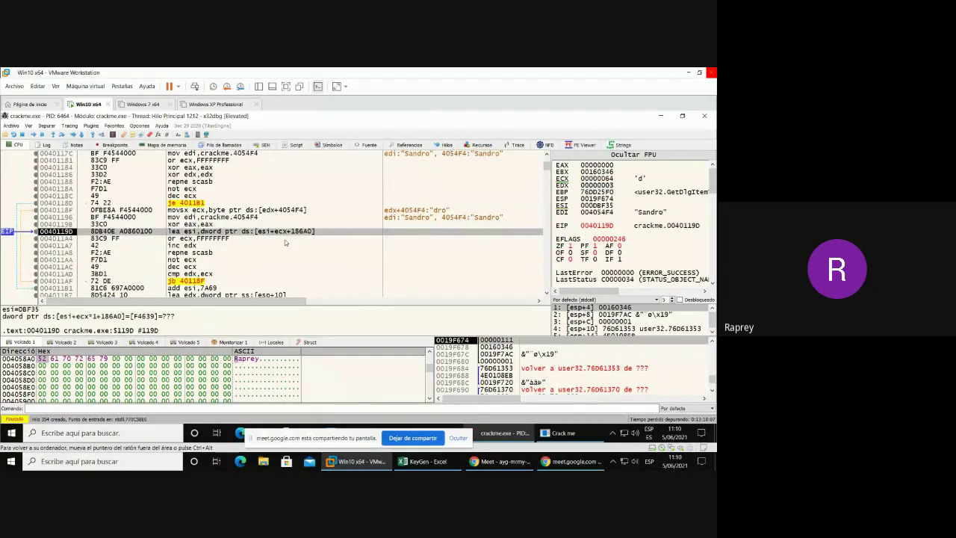
{"action": "key", "text": "F8"}
{"action": "key", "text": "F8"}
{"action": "key", "text": "F8"}
{"action": "key", "text": "F8"}
{"action": "key", "text": "F8"}
{"action": "key", "text": "F8"}
{"action": "key", "text": "F8"}
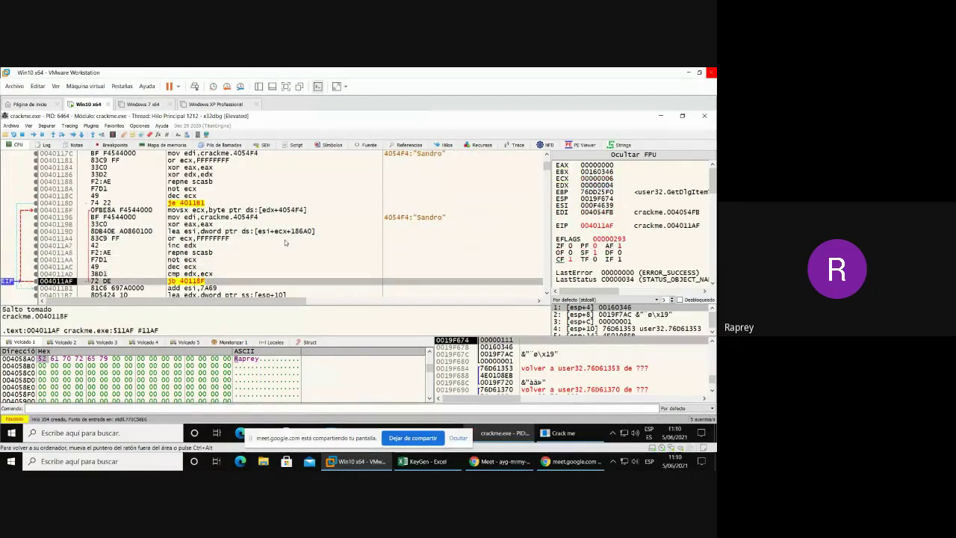
{"action": "key", "text": "F8"}
{"action": "key", "text": "F8"}
{"action": "key", "text": "F8"}
{"action": "key", "text": "F8"}
{"action": "key", "text": "F8"}
{"action": "key", "text": "F8"}
{"action": "key", "text": "F8"}
{"action": "key", "text": "F8"}
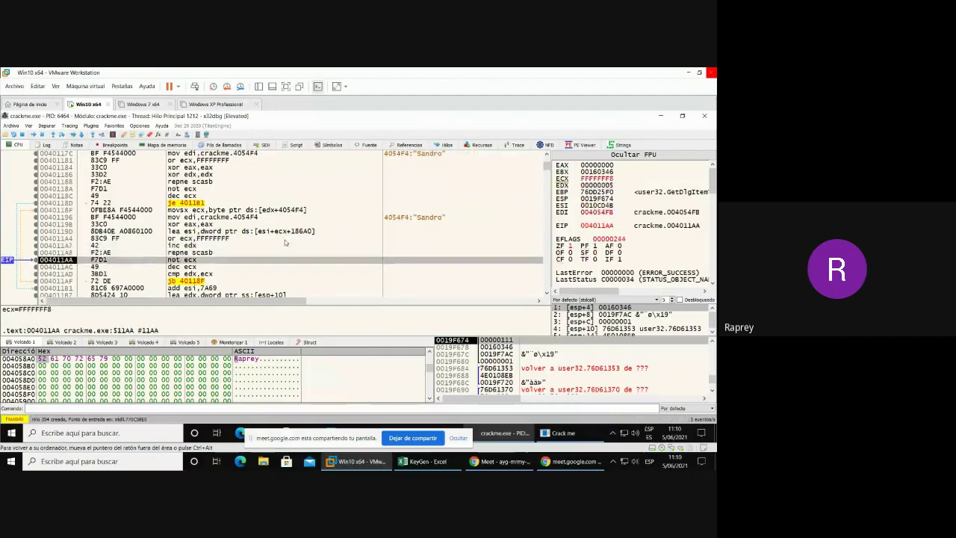
{"action": "key", "text": "F8"}
{"action": "key", "text": "F8"}
{"action": "key", "text": "F8"}
{"action": "key", "text": "F8"}
{"action": "key", "text": "F8"}
{"action": "key", "text": "F8"}
{"action": "key", "text": "F8"}
{"action": "key", "text": "F8"}
{"action": "key", "text": "F8"}
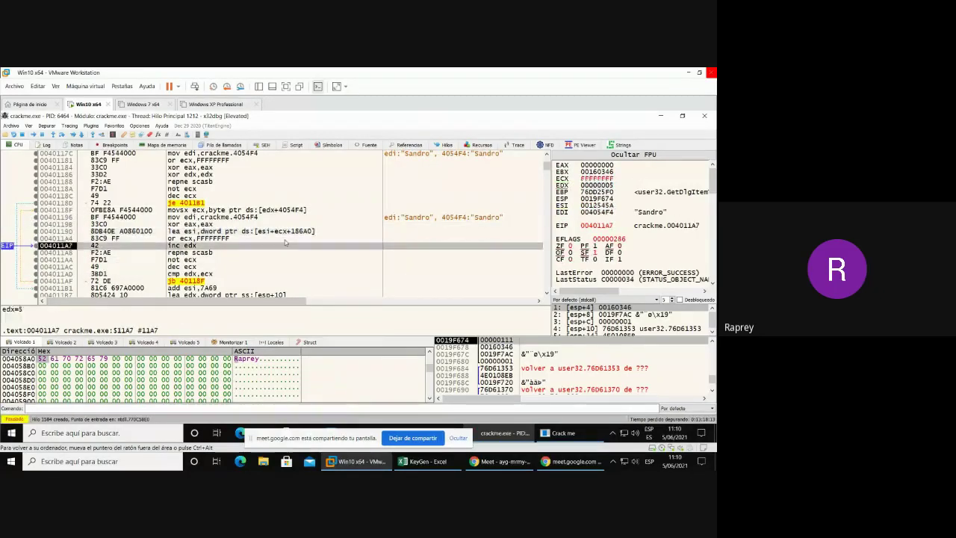
{"action": "key", "text": "F8"}
{"action": "key", "text": "F8"}
{"action": "key", "text": "F8"}
{"action": "key", "text": "F8"}
{"action": "key", "text": "F8"}
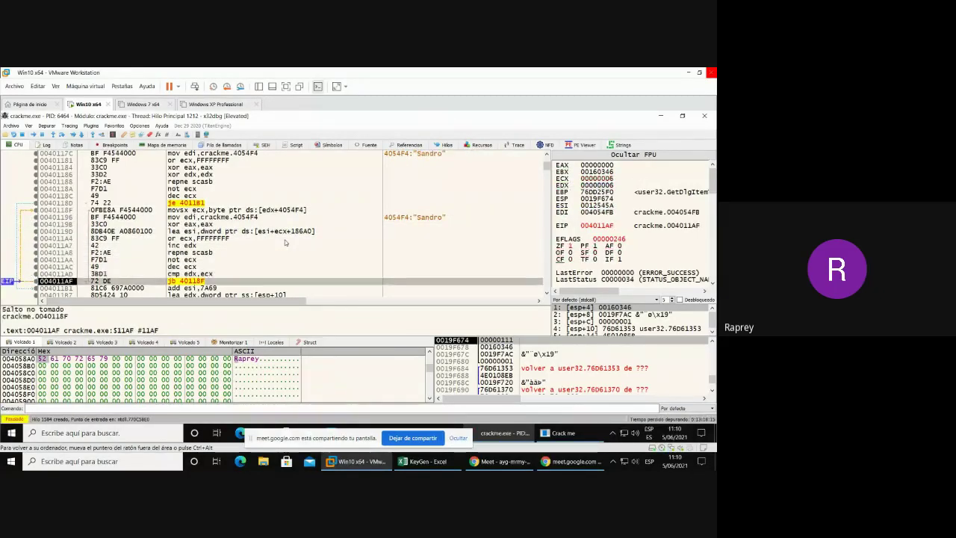
{"action": "scroll", "coordinate": [273, 242], "scroll_direction": "down", "scroll_amount": 3}
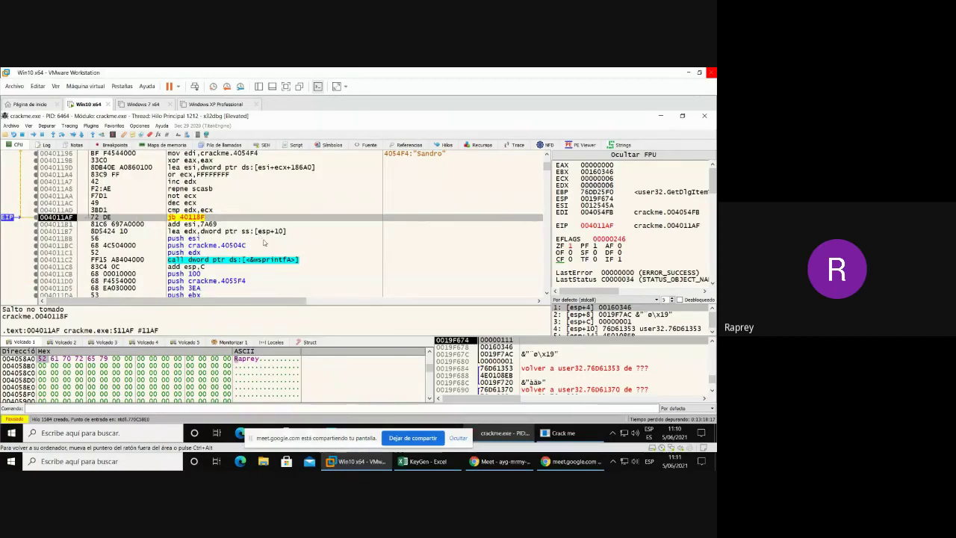
- Add 7A69 to ESI (0012CEC3) and run wsprintfA, producing the string '1232579' at 0019F684
{"action": "scroll", "coordinate": [263, 242], "scroll_direction": "down", "scroll_amount": 1}
{"action": "key", "text": "F8"}
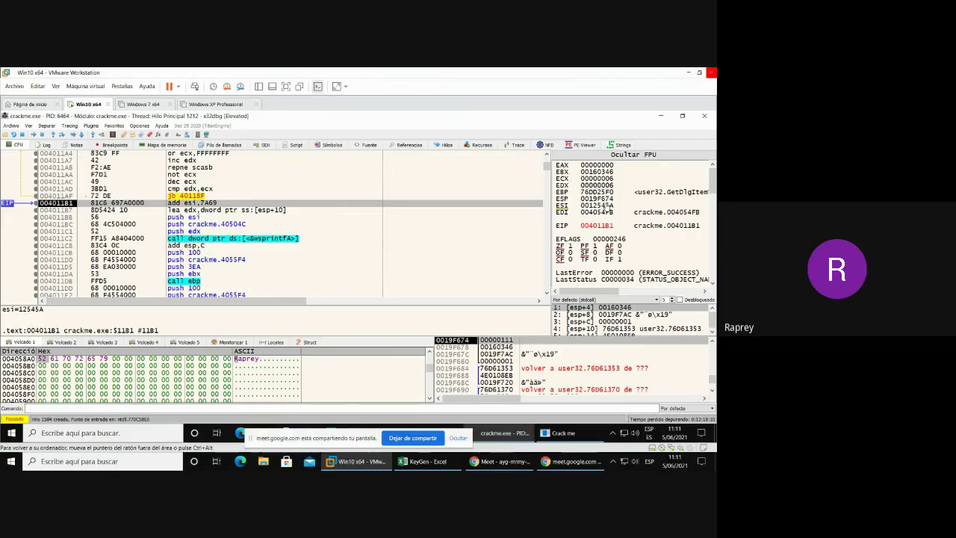
{"action": "key", "text": "F8"}
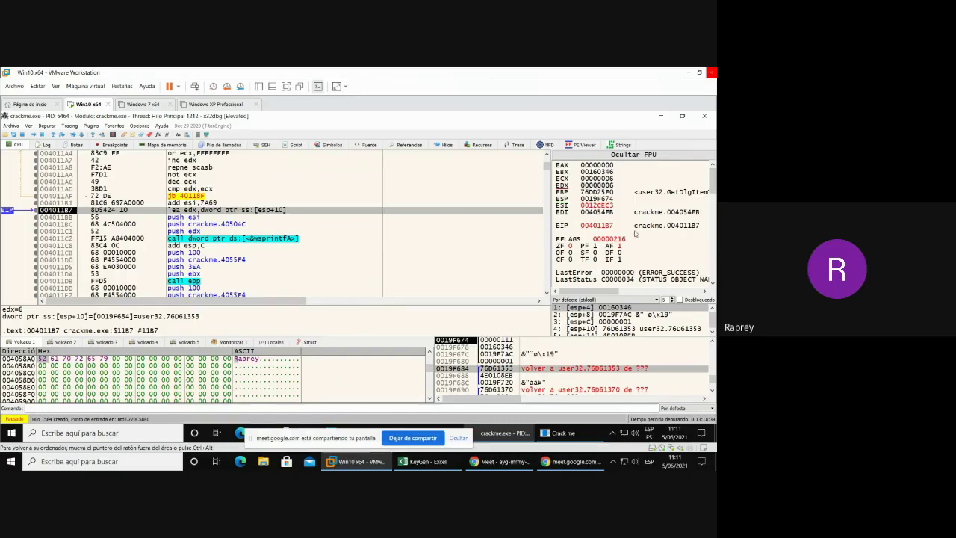
{"action": "key", "text": "F8"}
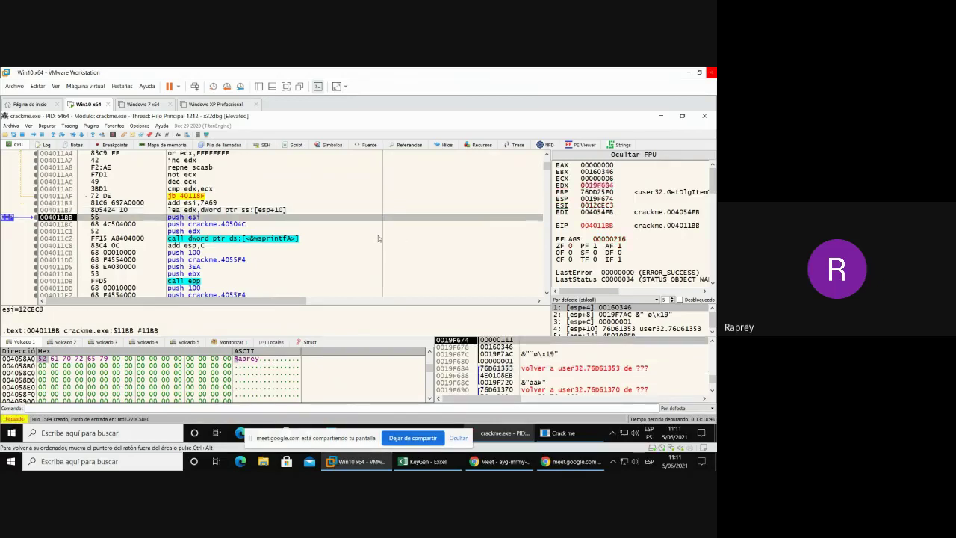
{"action": "key", "text": "F8"}
{"action": "key", "text": "F8"}
{"action": "key", "text": "F8"}
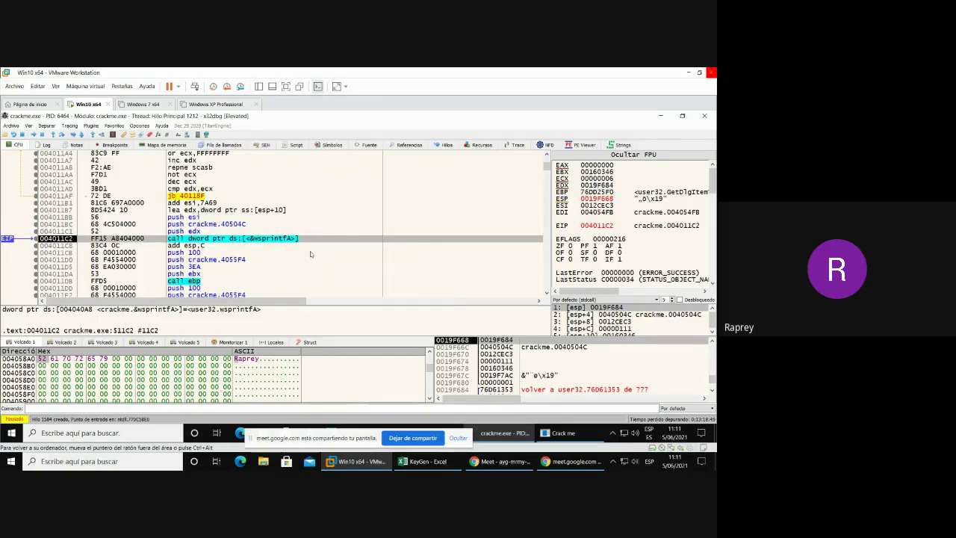
{"action": "key", "text": "F8"}
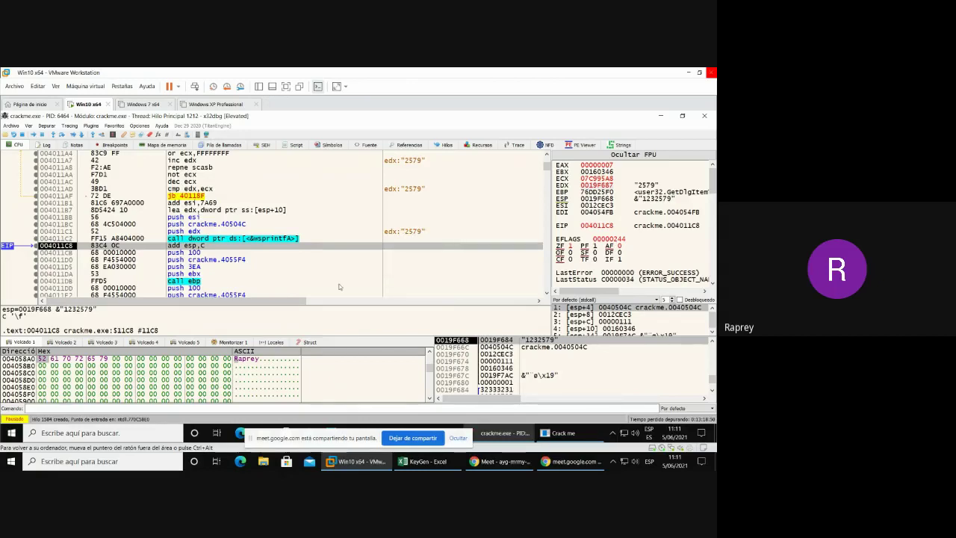
{"action": "key", "text": "F8"}
{"action": "key", "text": "F8"}
{"action": "key", "text": "F8"}
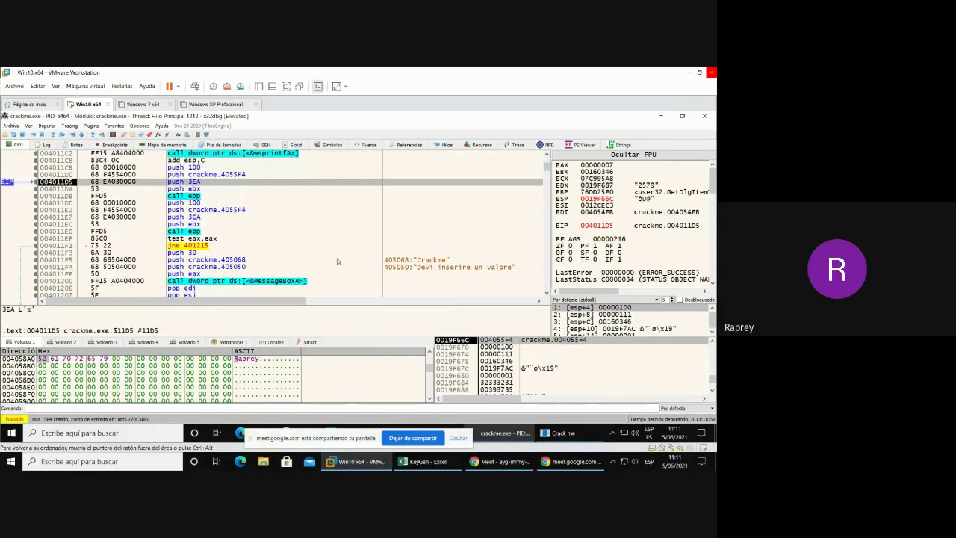
- Step over the field-reading calls and the taken jne to 00401215, stopping at 00401219
{"action": "key", "text": "F8"}
{"action": "key", "text": "F8"}
{"action": "key", "text": "F8"}
{"action": "key", "text": "F8"}
{"action": "key", "text": "F8"}
{"action": "key", "text": "F8"}
{"action": "key", "text": "F8"}
{"action": "key", "text": "F8"}
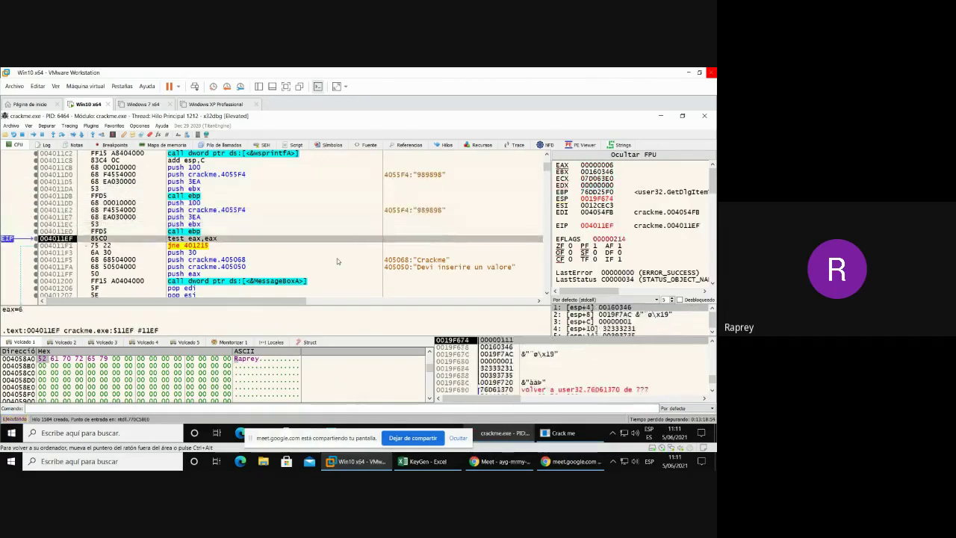
{"action": "key", "text": "F8"}
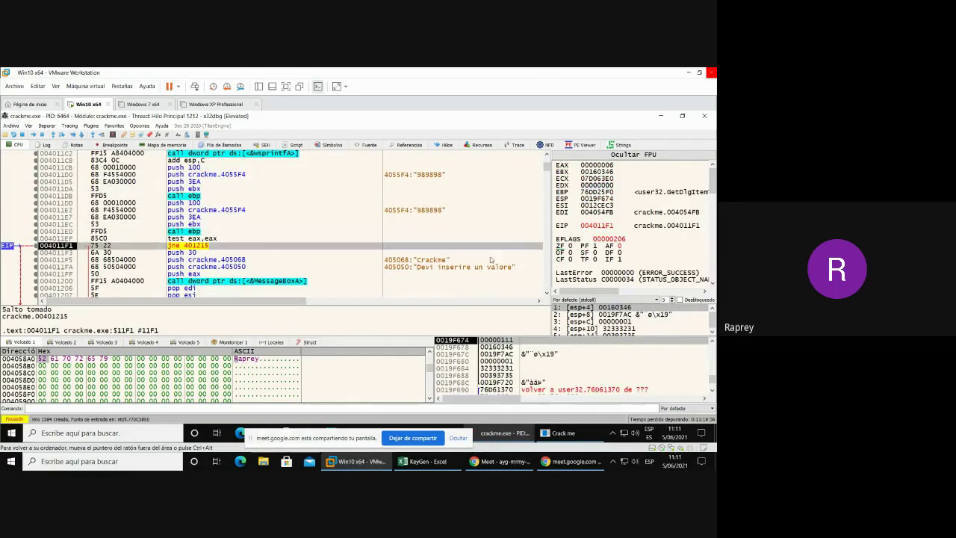
{"action": "key", "text": "F8"}
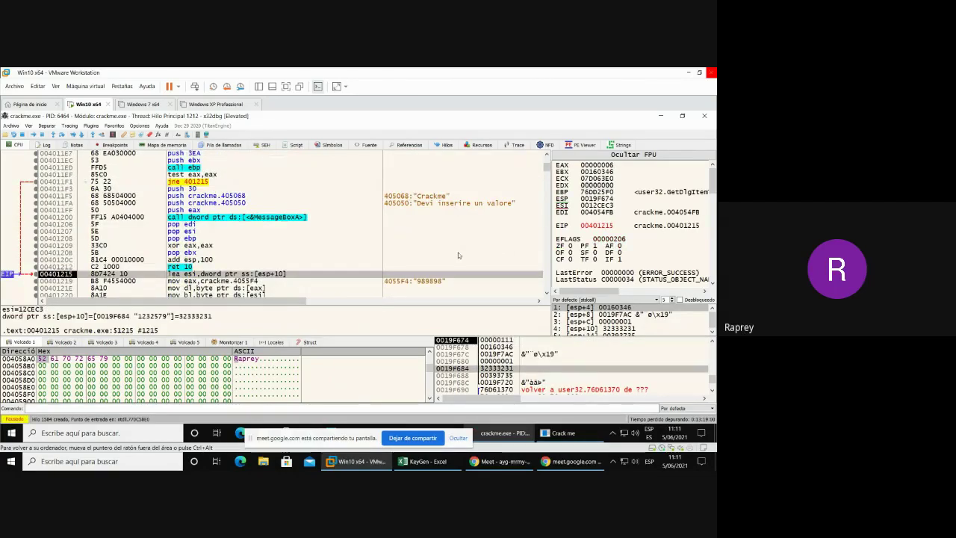
{"action": "scroll", "coordinate": [458, 252], "scroll_direction": "down", "scroll_amount": 1}
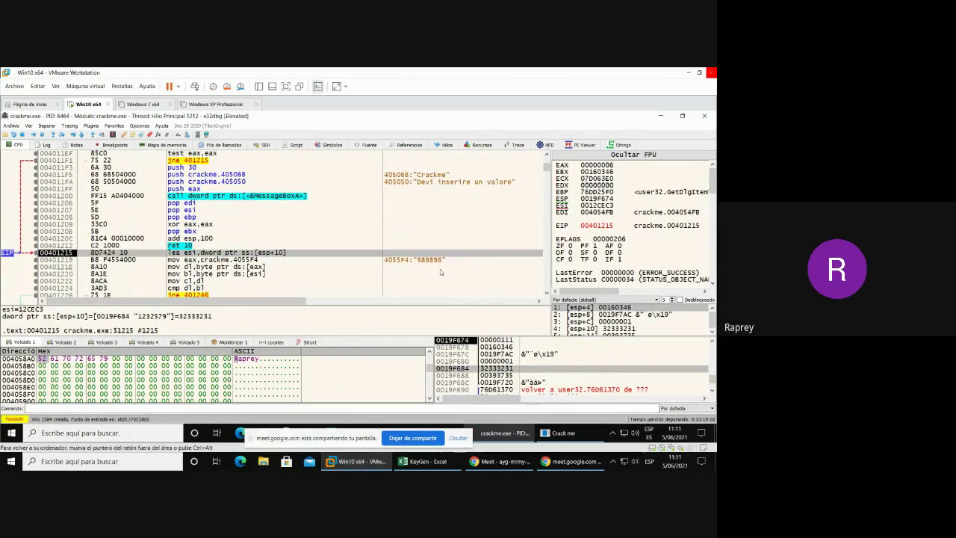
{"action": "key", "text": "F8"}
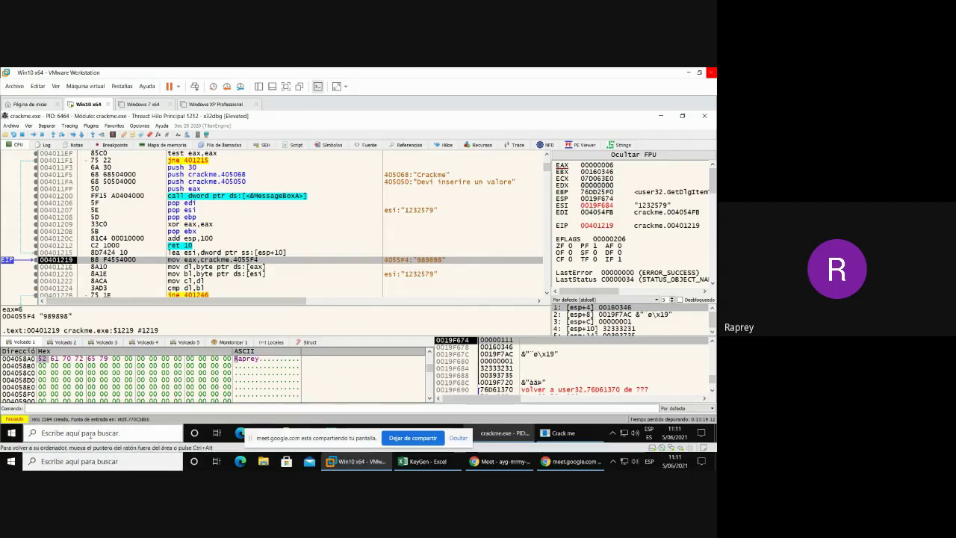
- Launch Windows Calculator from the search panel and move its window left
{"action": "left_click", "coordinate": [88, 433]}
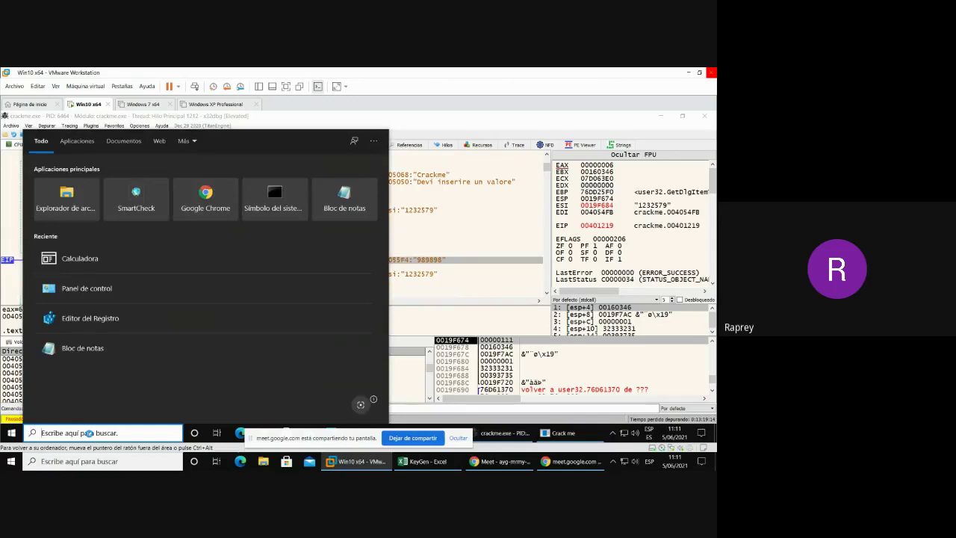
{"action": "type", "text": "calc"}
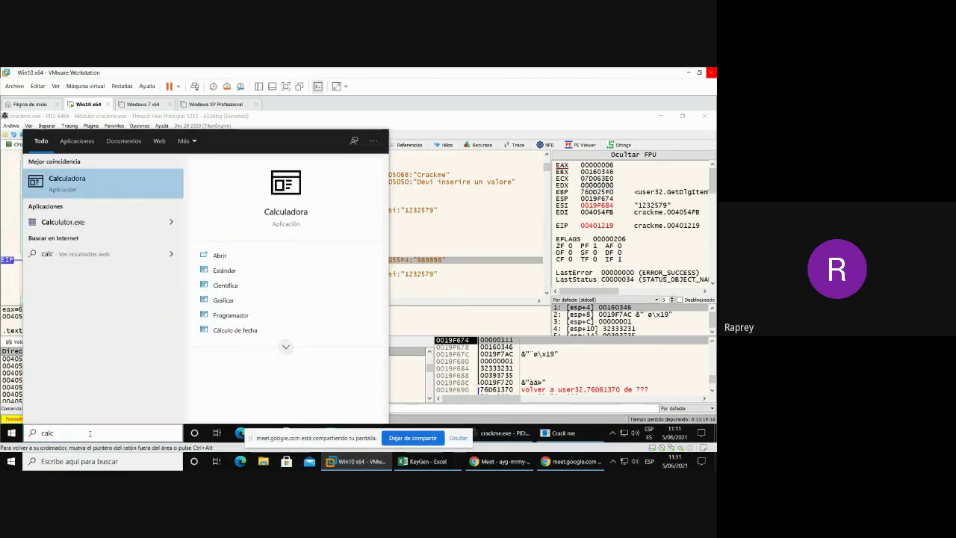
{"action": "key", "text": "Return"}
{"action": "left_click_drag", "start_coordinate": [381, 142], "coordinate": [278, 173]}
- Enter hex 19F684 in Programmer mode to read decimal 1,701,508, then minimize Calculator
{"action": "left_click", "coordinate": [240, 227]}
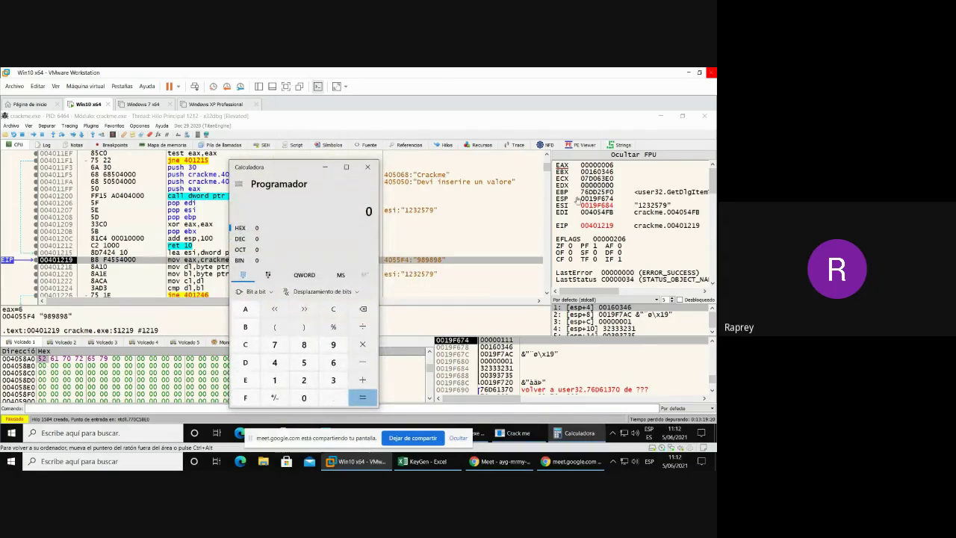
{"action": "left_click", "coordinate": [275, 380]}
{"action": "left_click", "coordinate": [304, 344]}
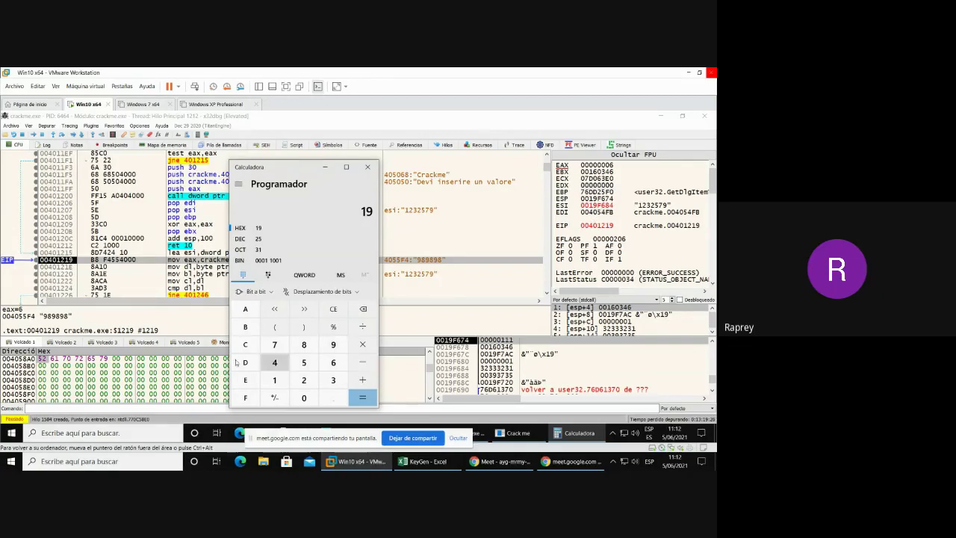
{"action": "left_click", "coordinate": [245, 398]}
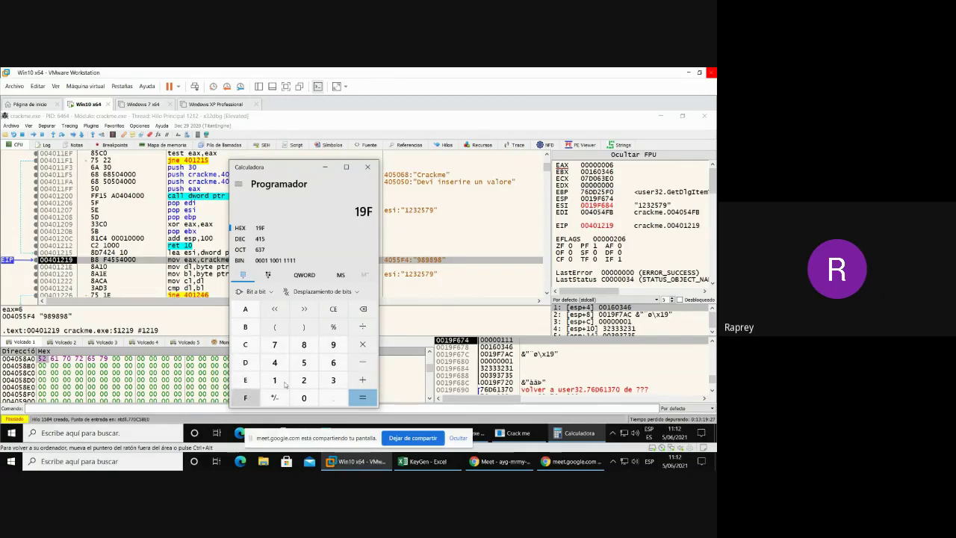
{"action": "left_click", "coordinate": [333, 362]}
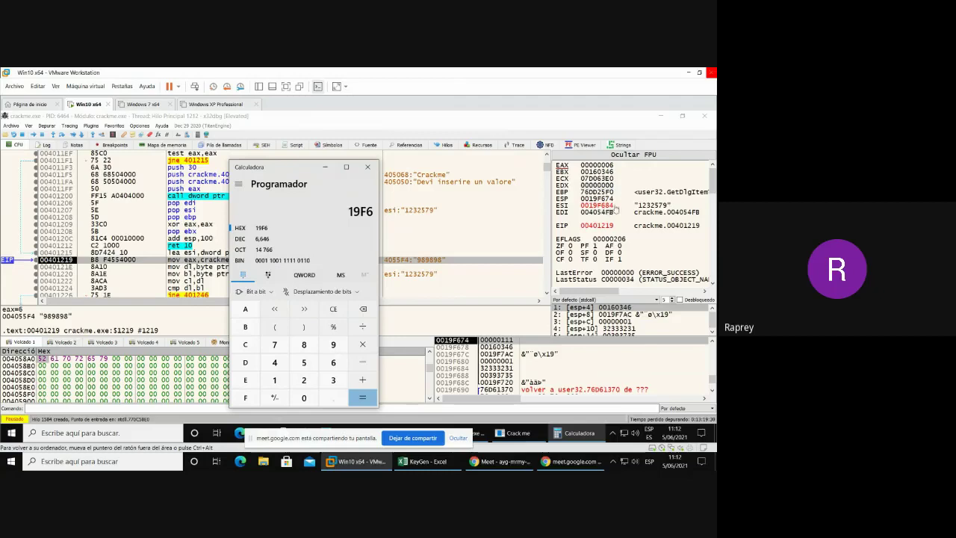
{"action": "left_click", "coordinate": [304, 345]}
{"action": "left_click", "coordinate": [274, 362]}
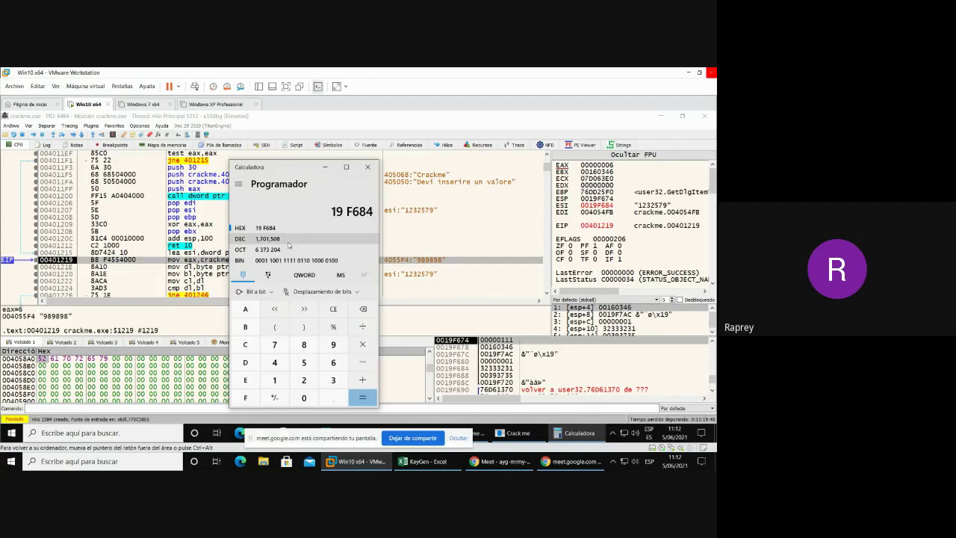
{"action": "left_click_drag", "start_coordinate": [290, 163], "coordinate": [220, 164]}
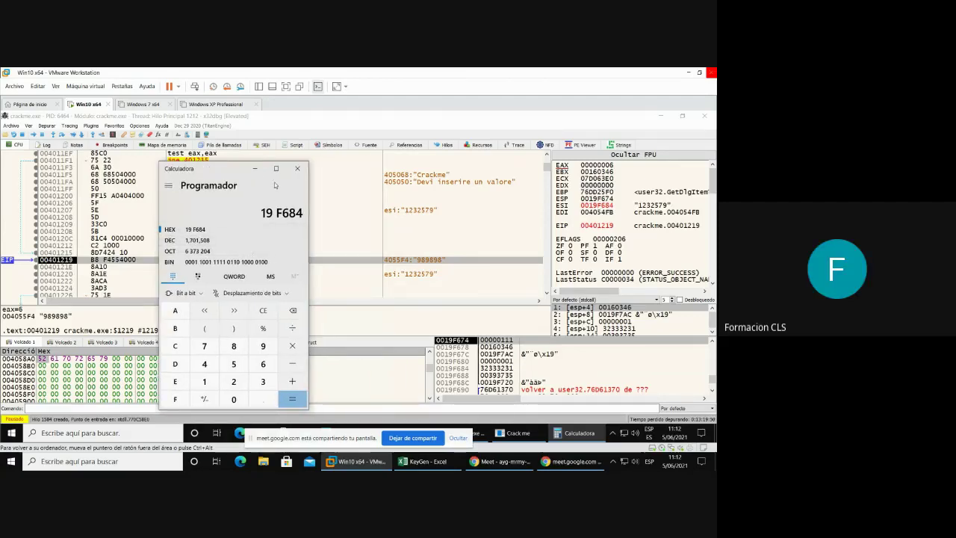
{"action": "left_click", "coordinate": [257, 169]}
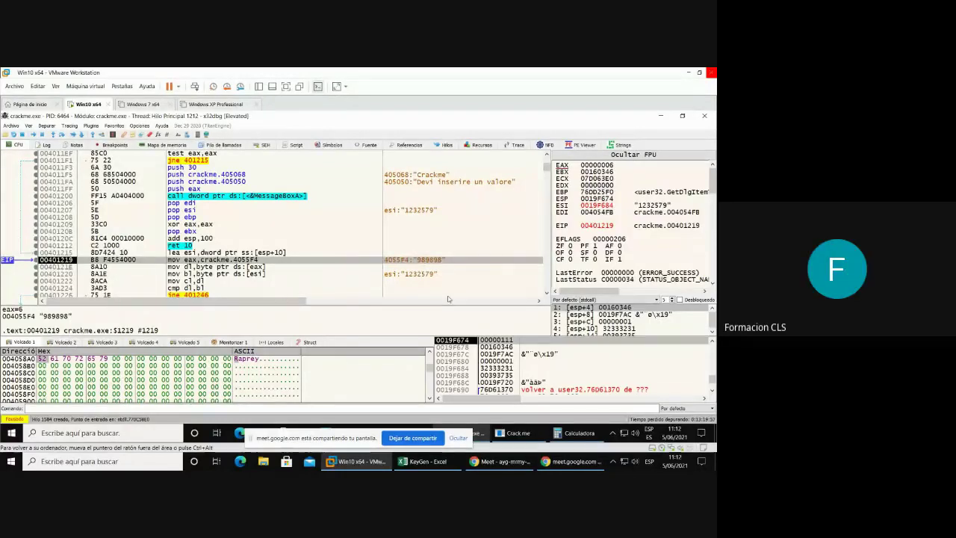
- Step once so EAX points to the entered '989898', briefly reopening and hiding Calculator
{"action": "key", "text": "F8"}
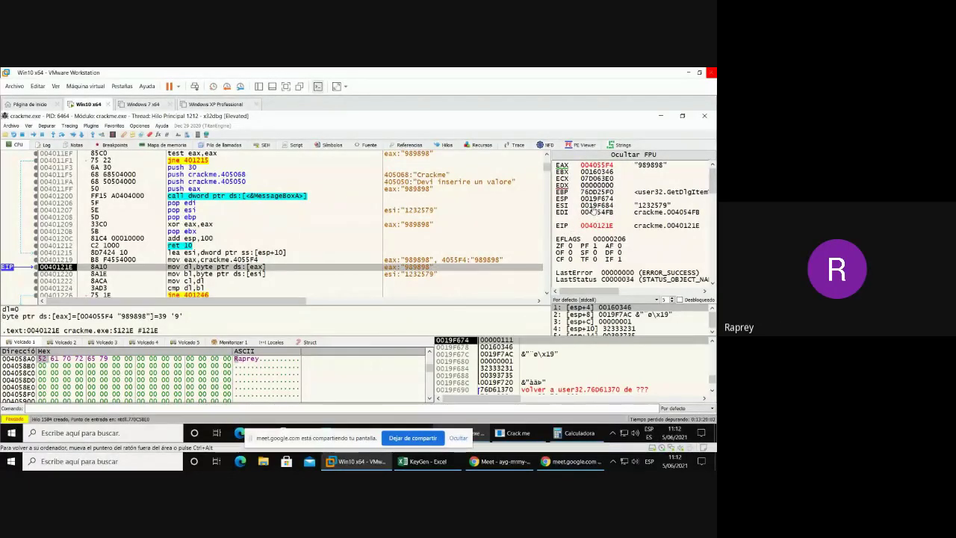
{"action": "left_click", "coordinate": [572, 433]}
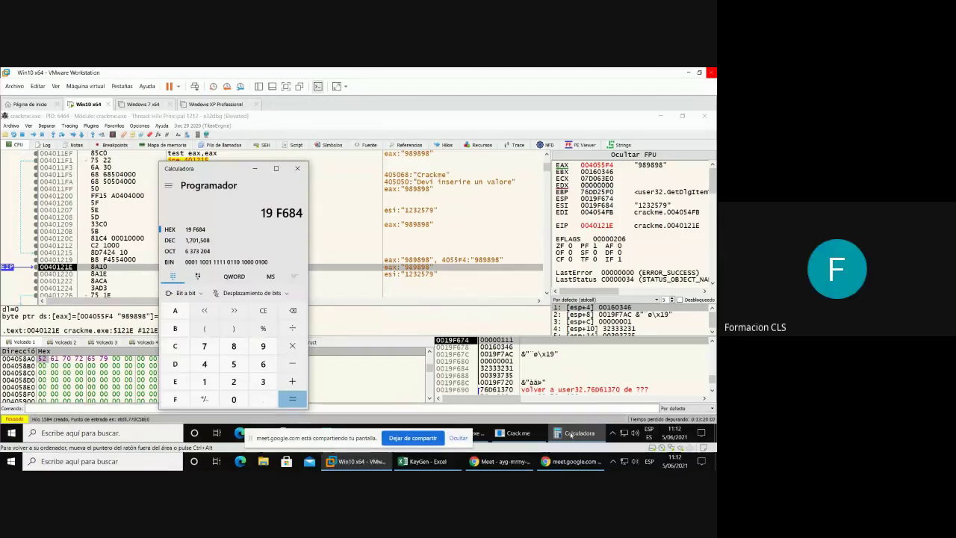
{"action": "left_click", "coordinate": [254, 171]}
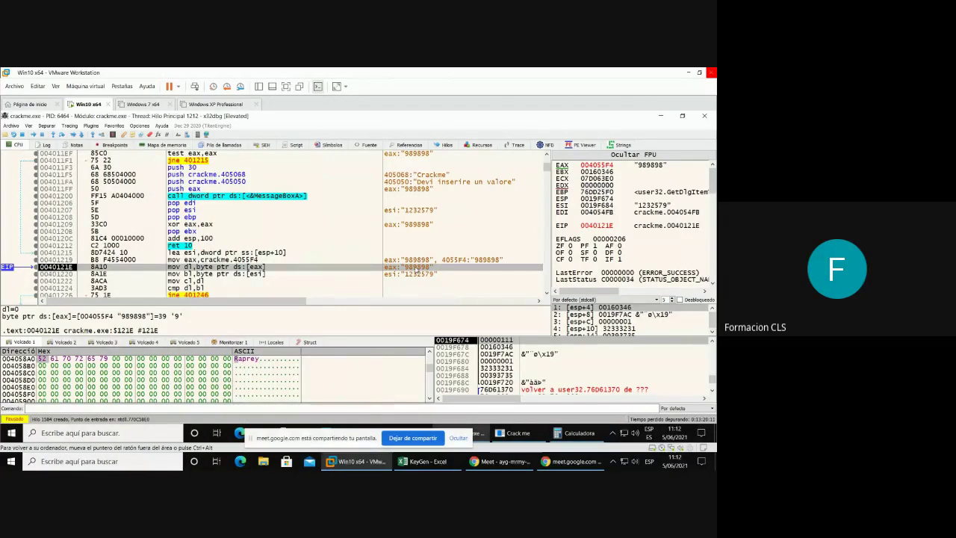
- Bring the KeyGen Excel workbook to the front from the taskbar
{"action": "right_click", "coordinate": [415, 269]}
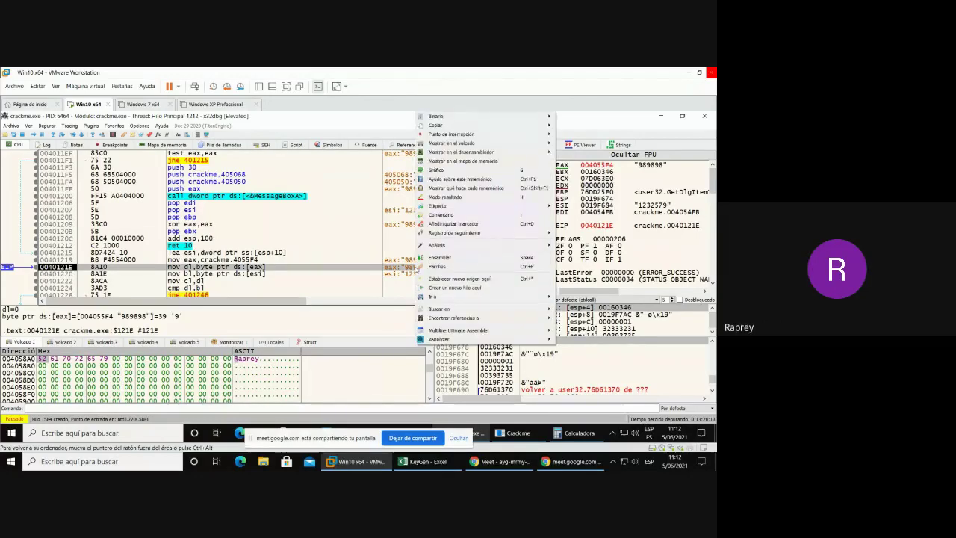
{"action": "key", "text": "Escape"}
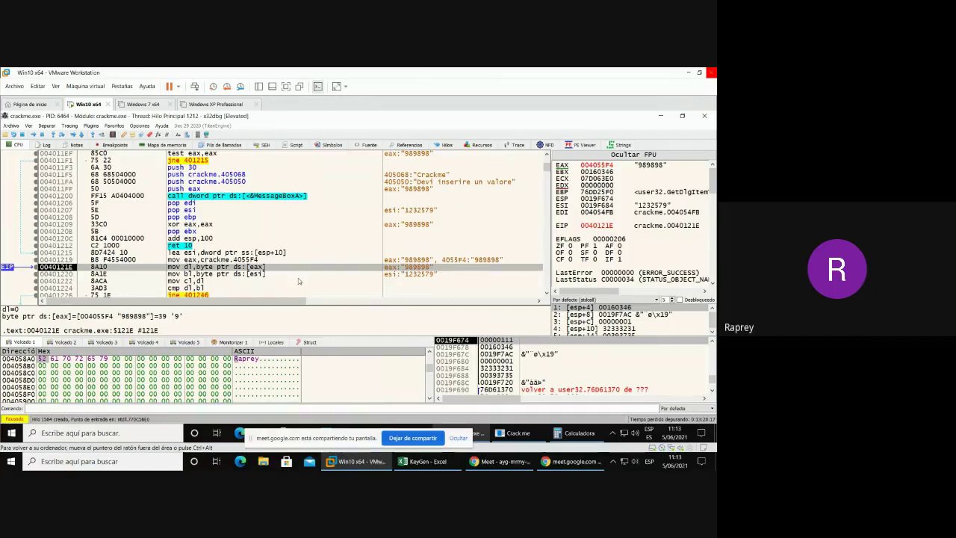
{"action": "scroll", "coordinate": [404, 270], "scroll_direction": "down", "scroll_amount": 1}
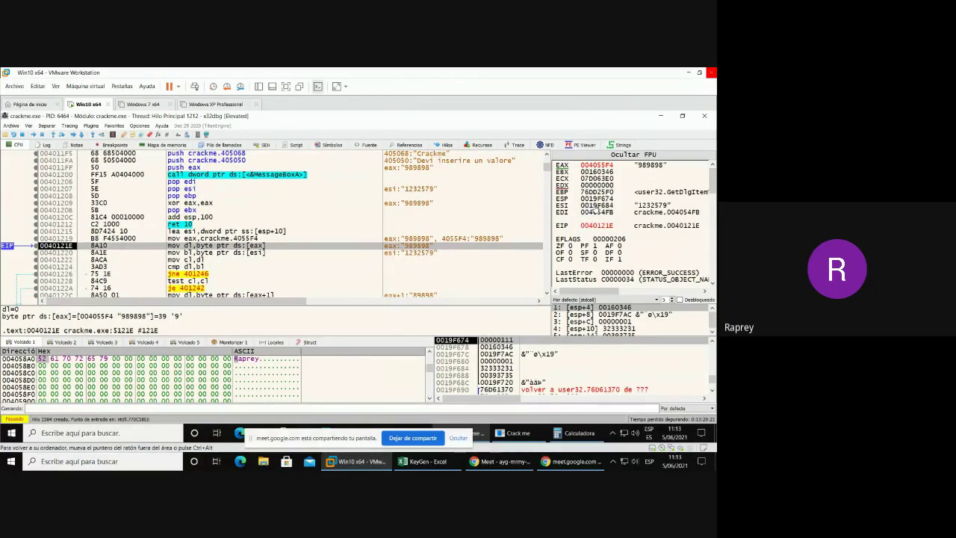
{"action": "left_click", "coordinate": [417, 463]}
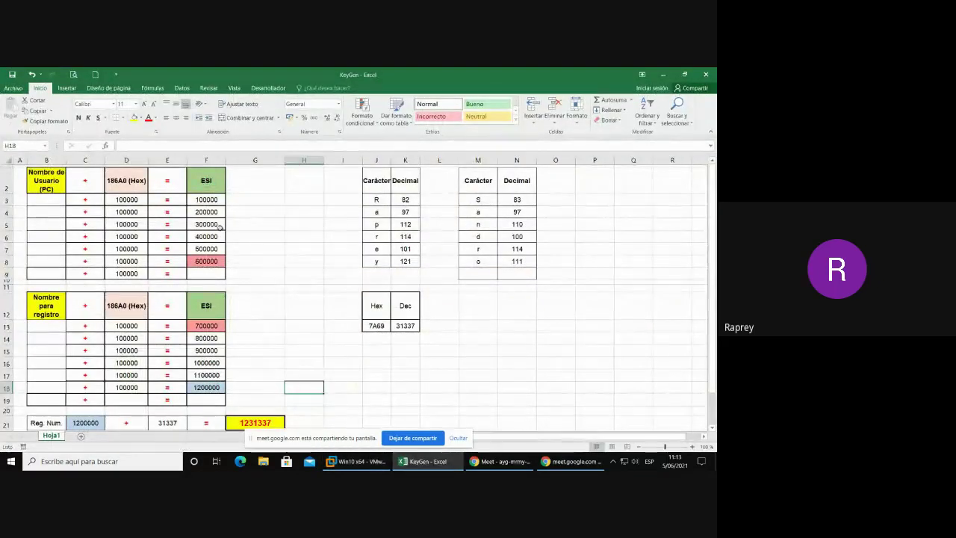
- Copy the Decimal codes in K3:K8 (82–121) and select B3 as the paste target
{"action": "left_click", "coordinate": [376, 199]}
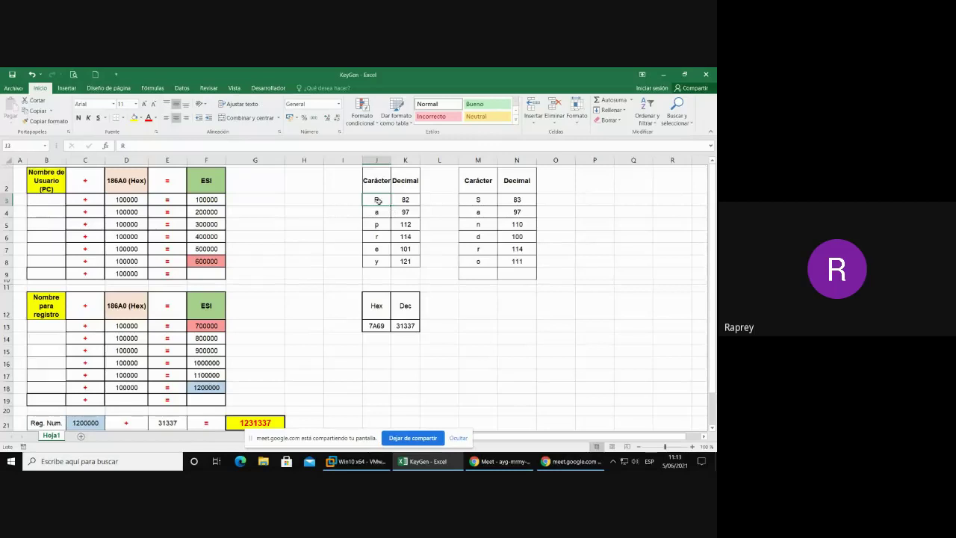
{"action": "left_click_drag", "start_coordinate": [407, 198], "coordinate": [405, 263]}
{"action": "key", "text": "ctrl+c"}
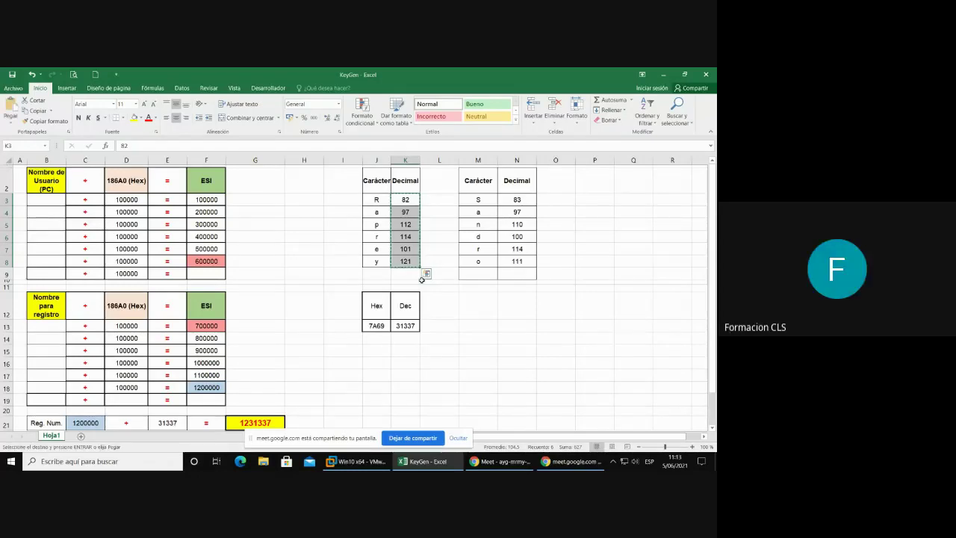
{"action": "left_click", "coordinate": [44, 203]}
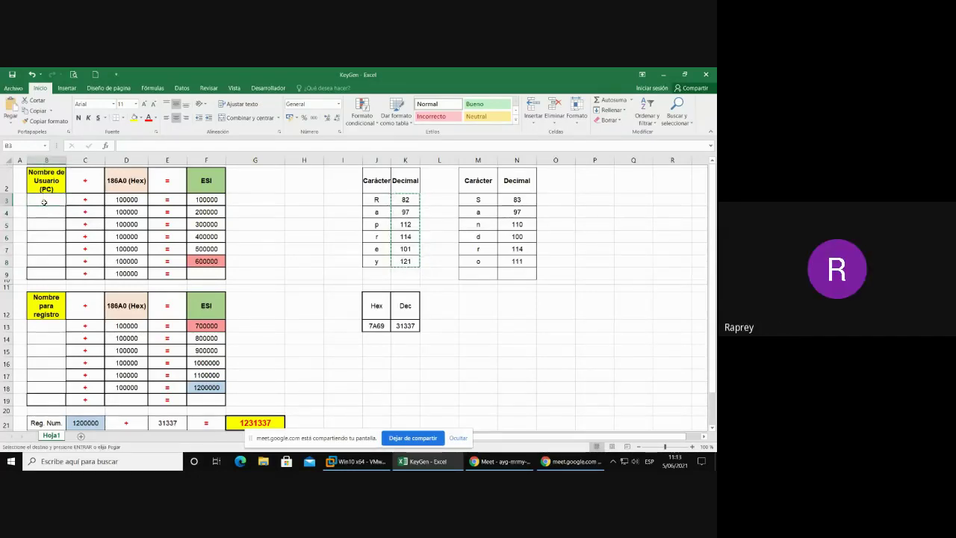
- Paste the six character codes into B3:B8 and inspect D3's 100000 and F3's formula
{"action": "key", "text": "ctrl+v"}
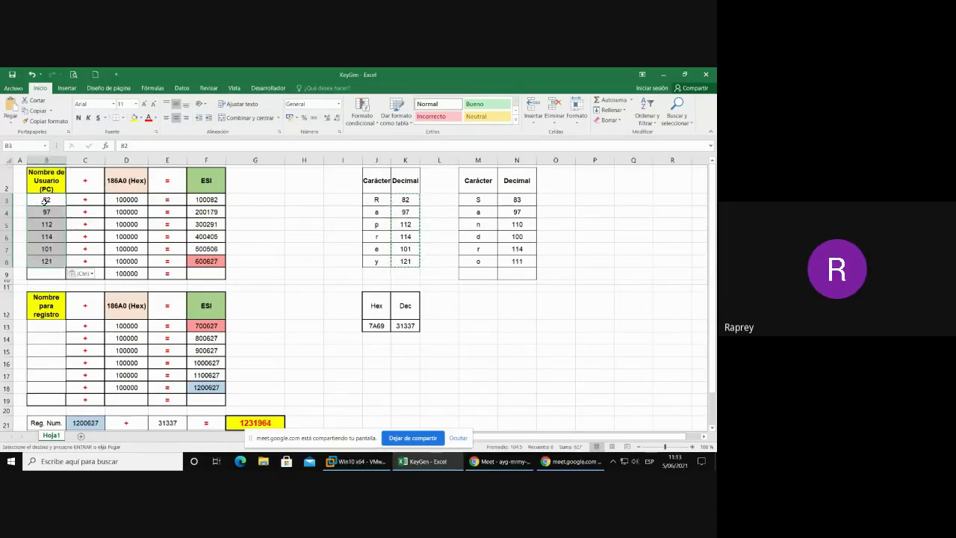
{"action": "left_click", "coordinate": [49, 202]}
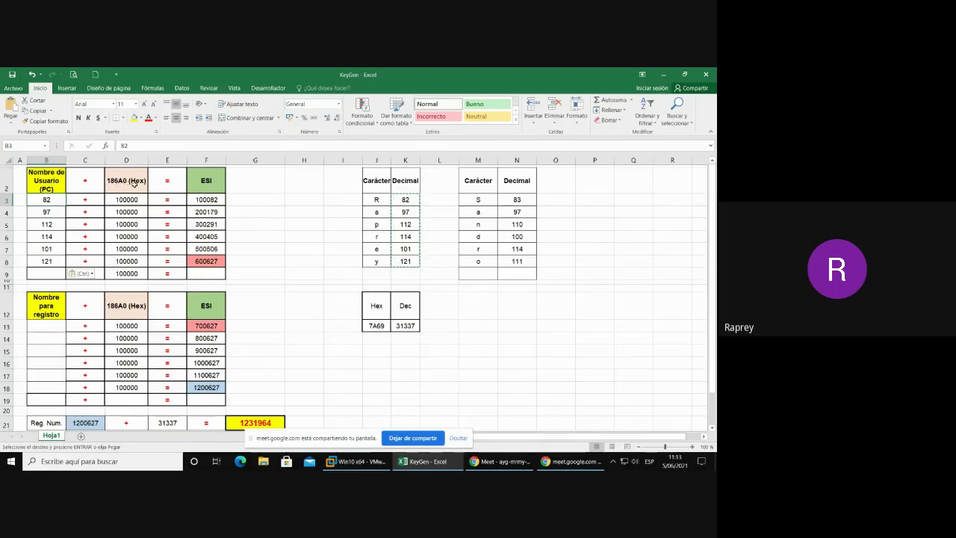
{"action": "left_click", "coordinate": [134, 183]}
{"action": "left_click", "coordinate": [131, 200]}
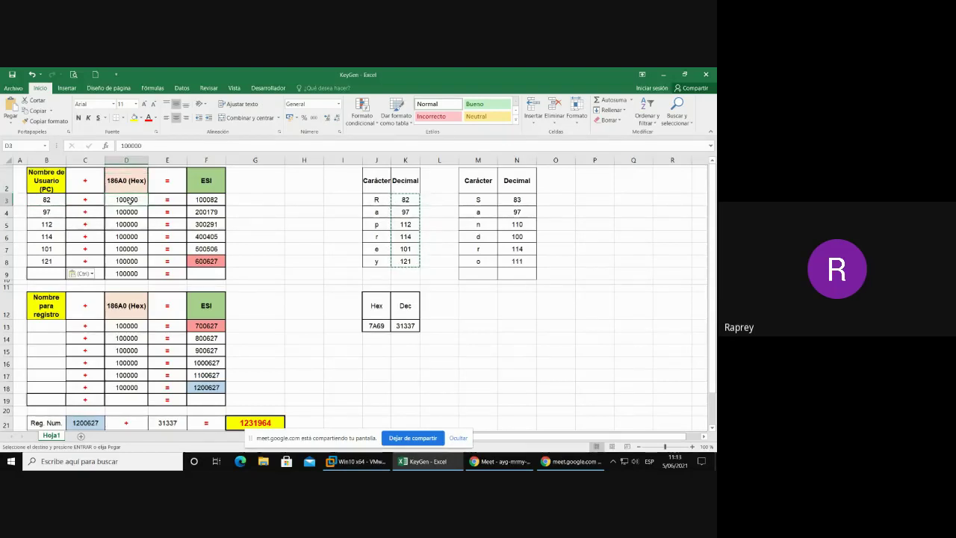
{"action": "left_click", "coordinate": [209, 200]}
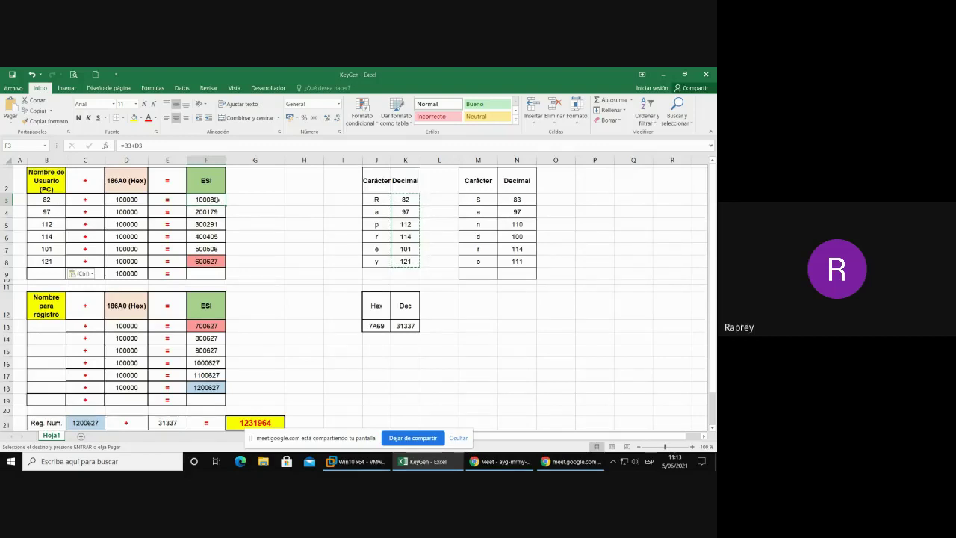
- Compare B4's code 97 with K4 and recommit F4's running total, showing 200179
{"action": "left_click", "coordinate": [49, 213]}
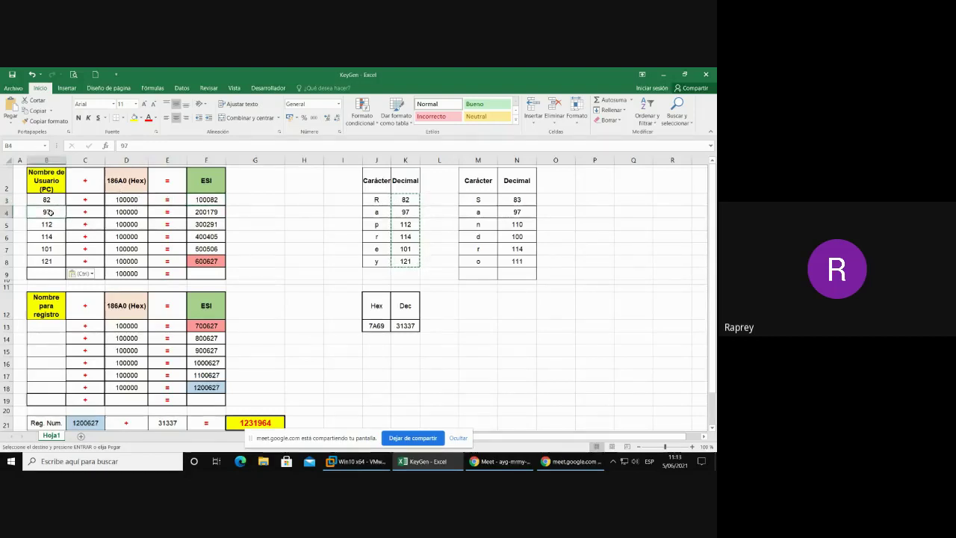
{"action": "left_click", "coordinate": [403, 212]}
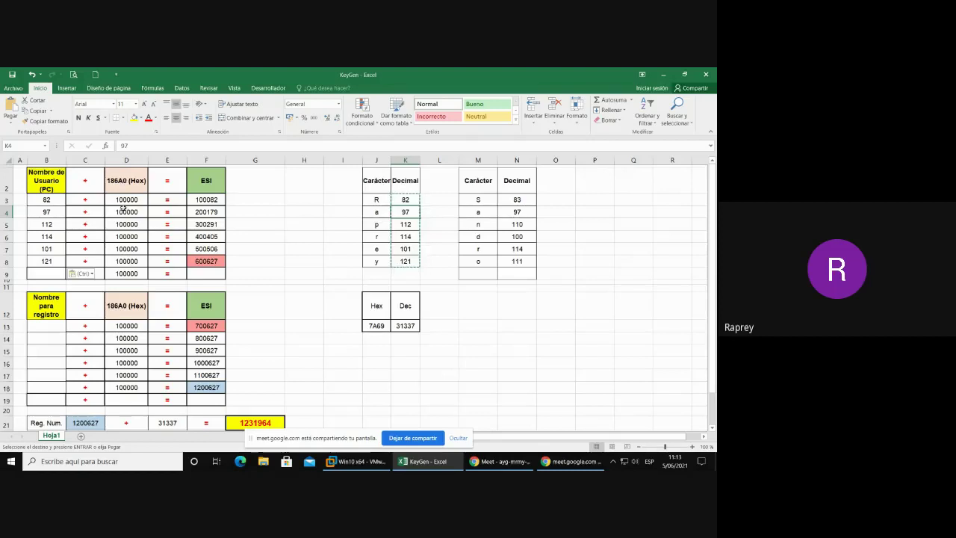
{"action": "left_click", "coordinate": [206, 201]}
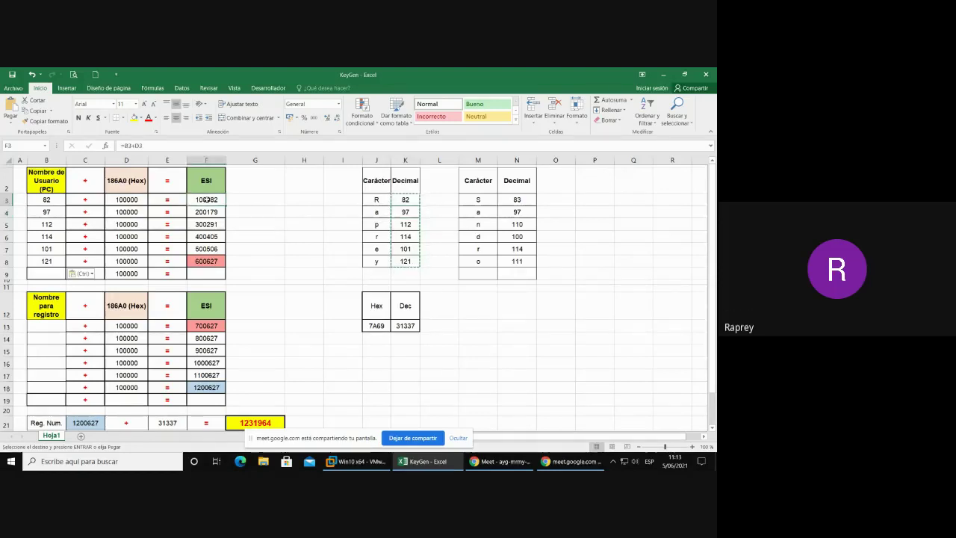
{"action": "left_click", "coordinate": [43, 213]}
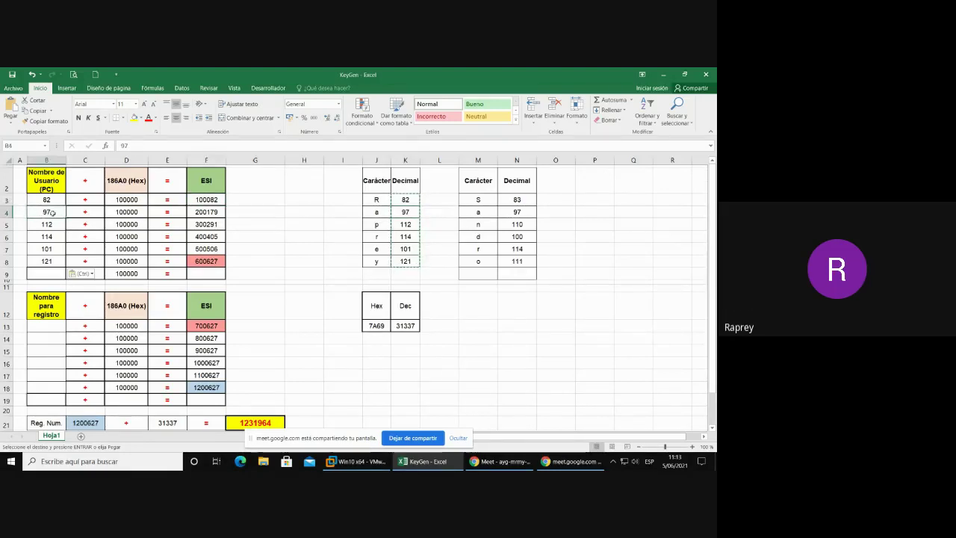
{"action": "left_click", "coordinate": [132, 212]}
{"action": "left_click", "coordinate": [216, 214]}
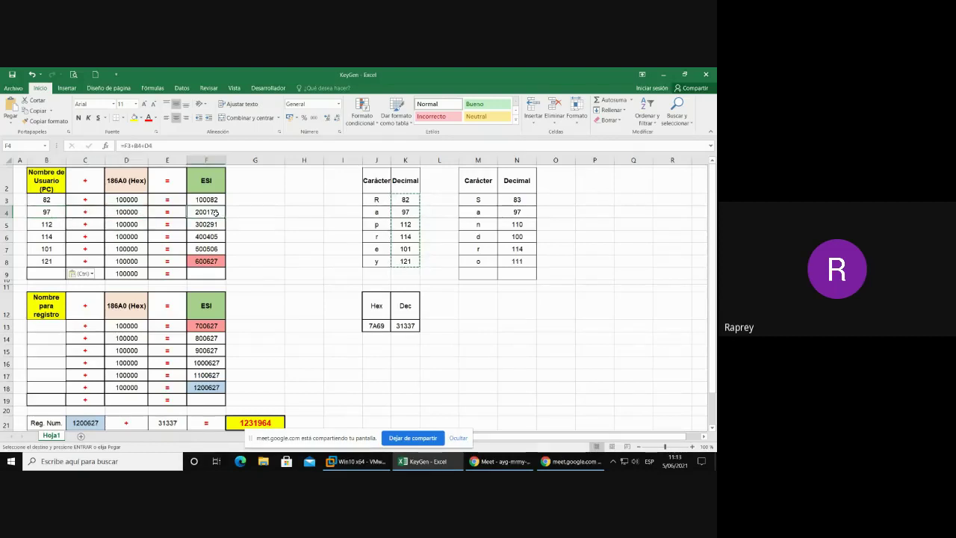
{"action": "key", "text": "F2"}
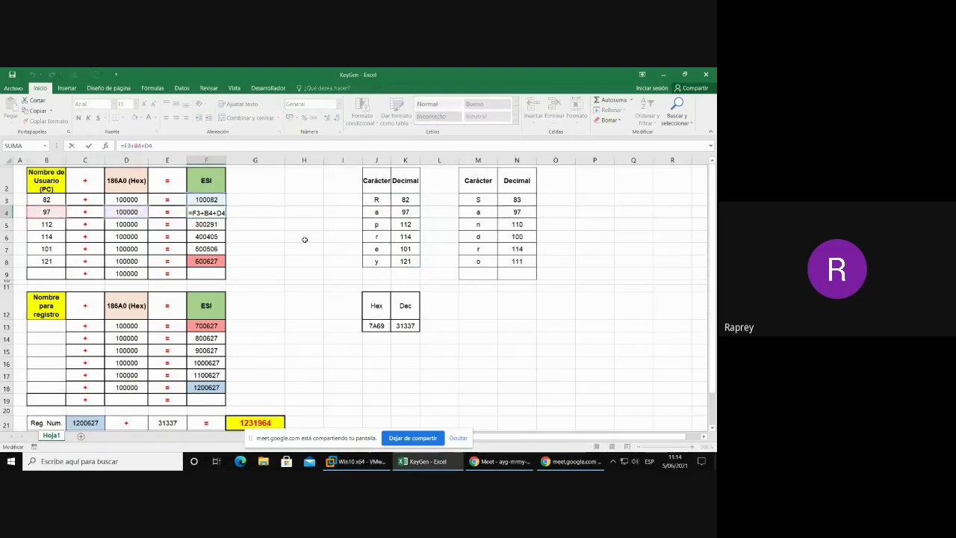
{"action": "key", "text": "ctrl+Return"}
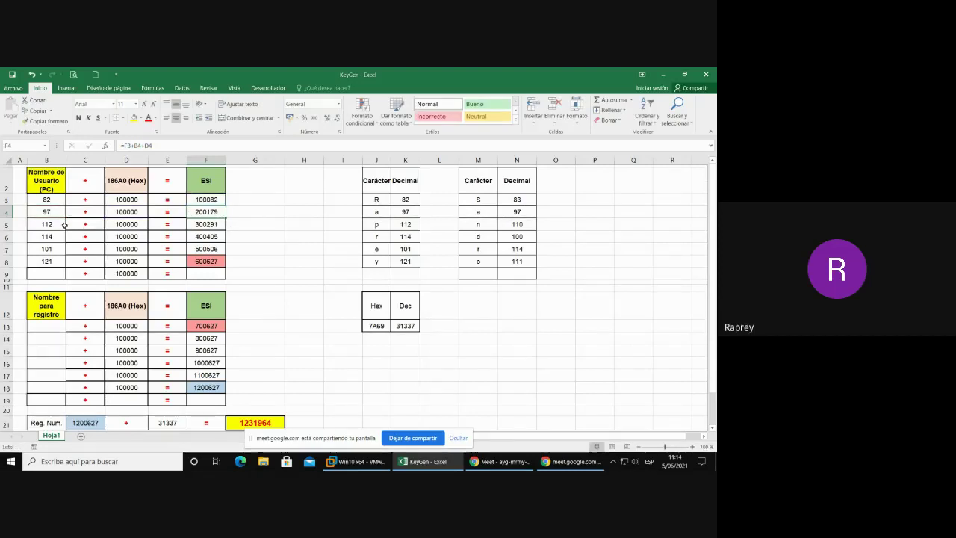
- Recommit F5's running total, showing 300291, and return to the debugger VM
{"action": "left_click", "coordinate": [47, 224]}
{"action": "left_click", "coordinate": [215, 223]}
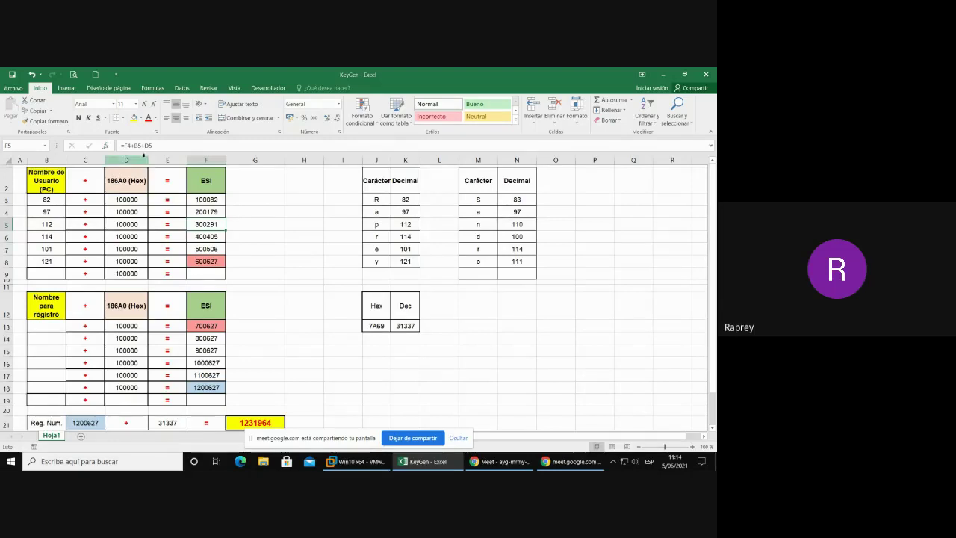
{"action": "key", "text": "F2"}
{"action": "left_click", "coordinate": [265, 245]}
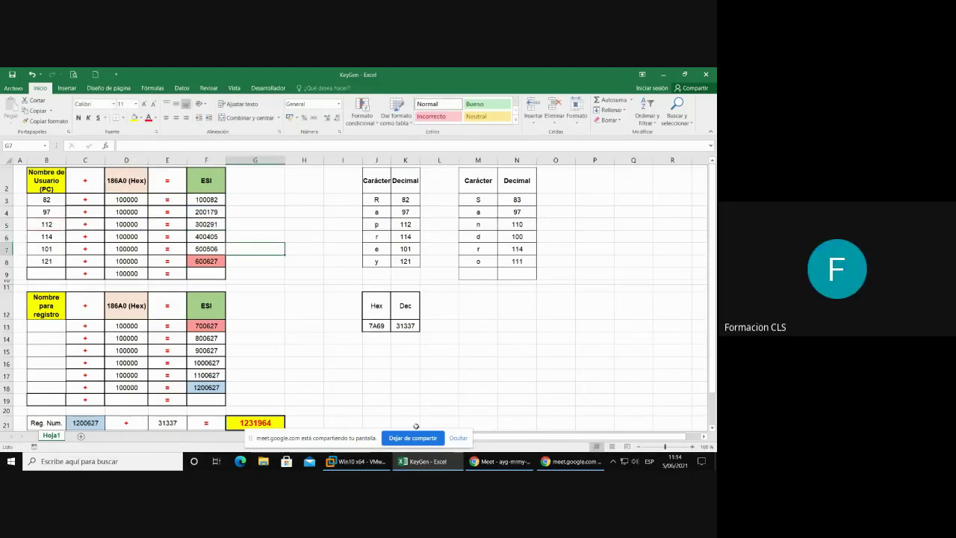
{"action": "mouse_move", "coordinate": [374, 464]}
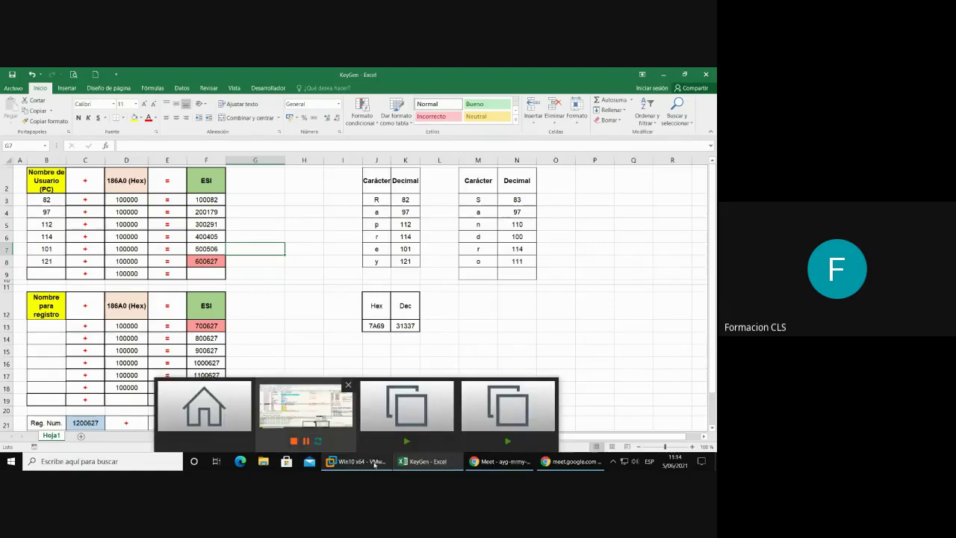
{"action": "left_click", "coordinate": [305, 407]}
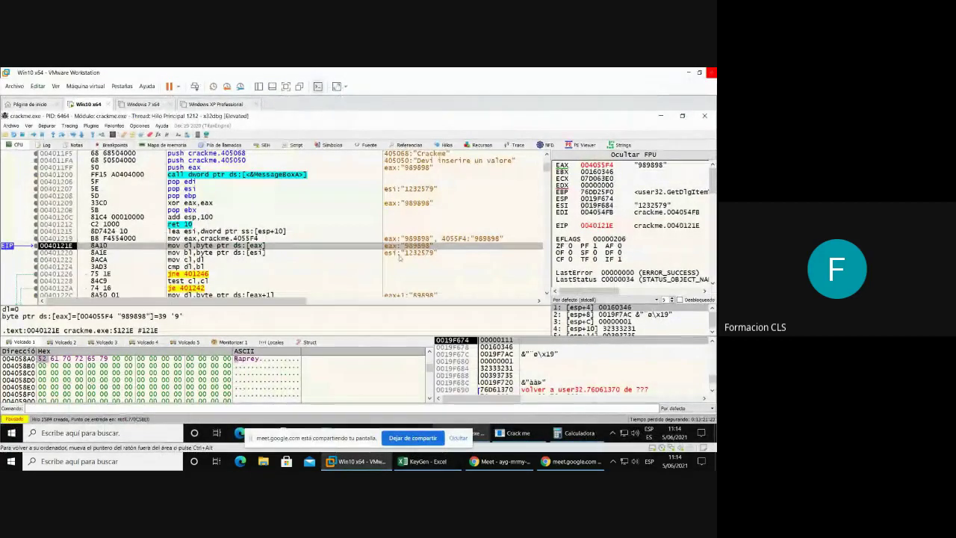
- Step to 00401220 so EDX holds 39 ('9'), then minimise the calculator
{"action": "key", "text": "F8"}
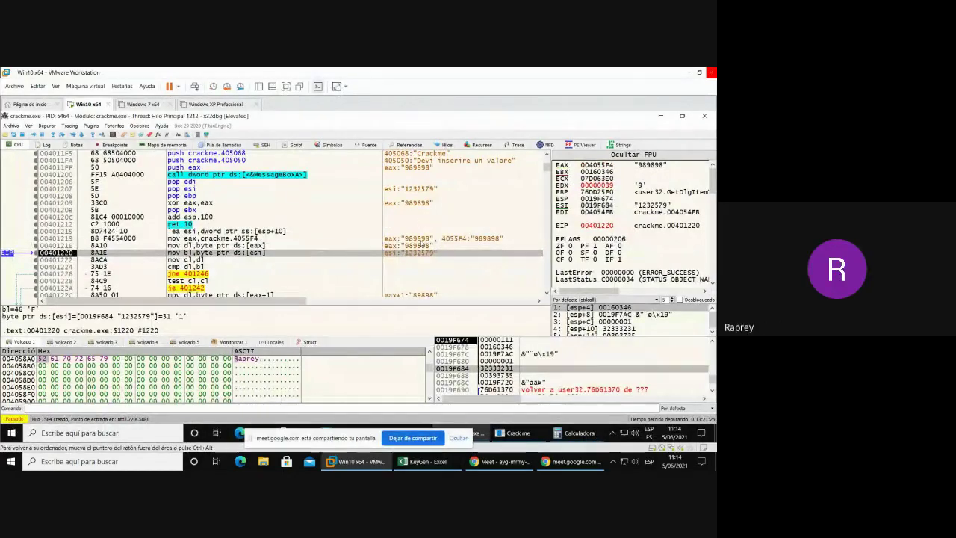
{"action": "scroll", "coordinate": [345, 254], "scroll_direction": "down", "scroll_amount": 1}
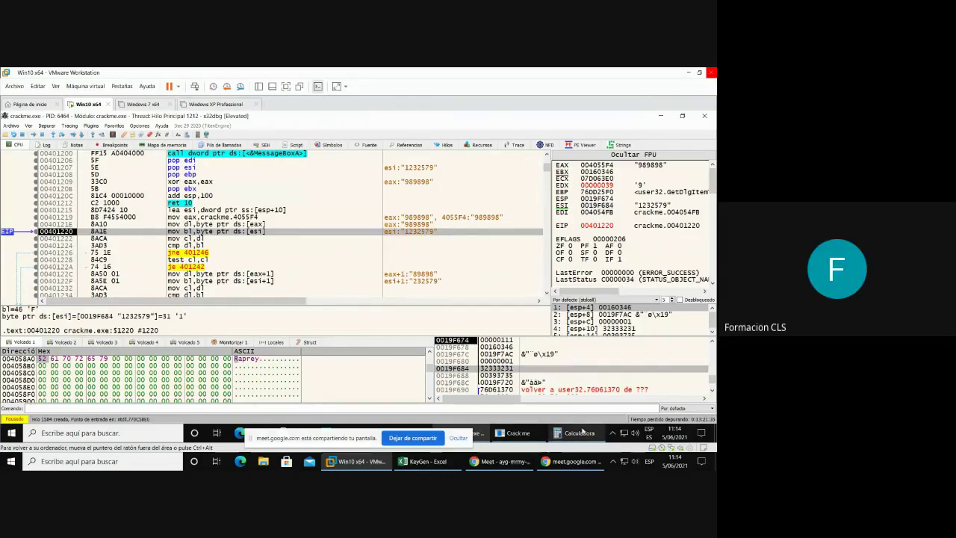
{"action": "left_click", "coordinate": [581, 432]}
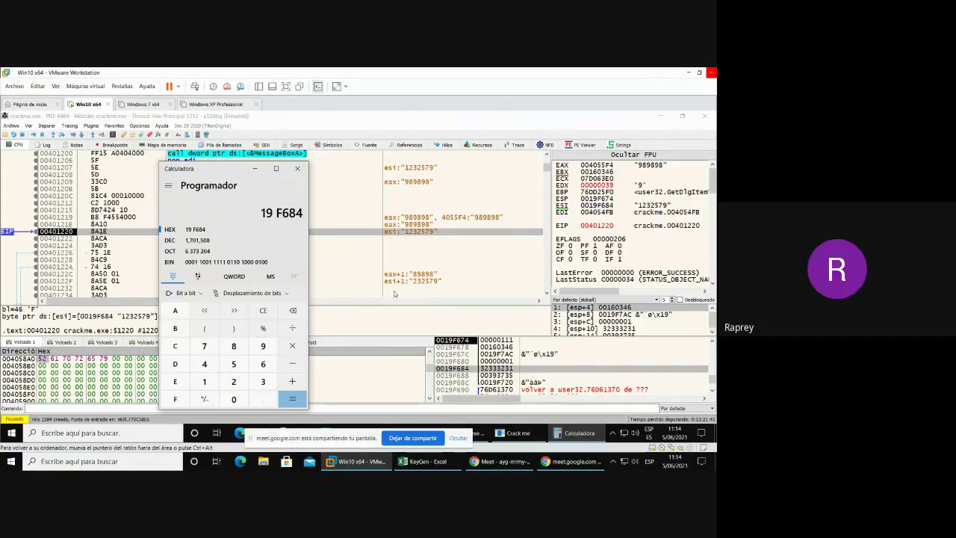
{"action": "left_click", "coordinate": [254, 166]}
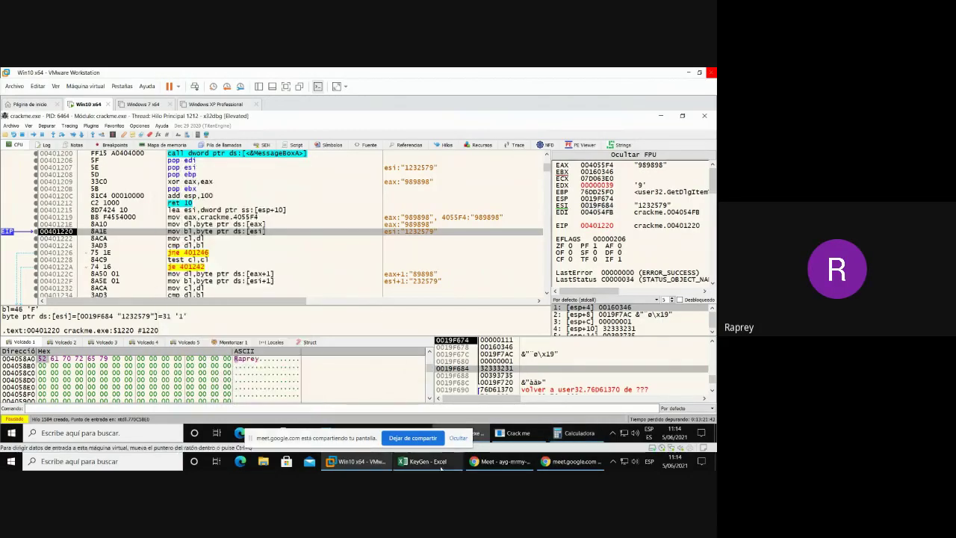
- Return from the KeyGen sheet to the debugger and scroll up above the comparison loop
{"action": "left_click", "coordinate": [425, 462]}
{"action": "left_click", "coordinate": [357, 462]}
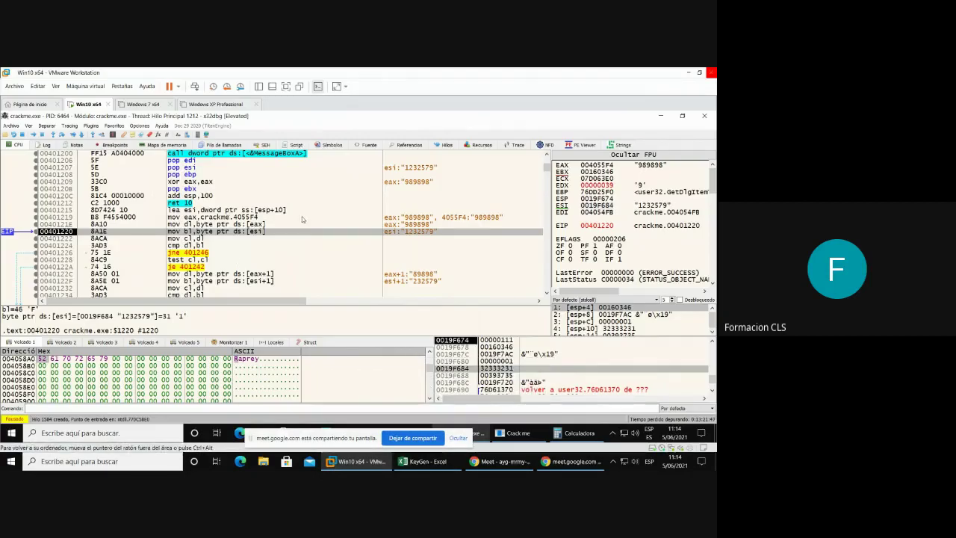
{"action": "mouse_move", "coordinate": [546, 439]}
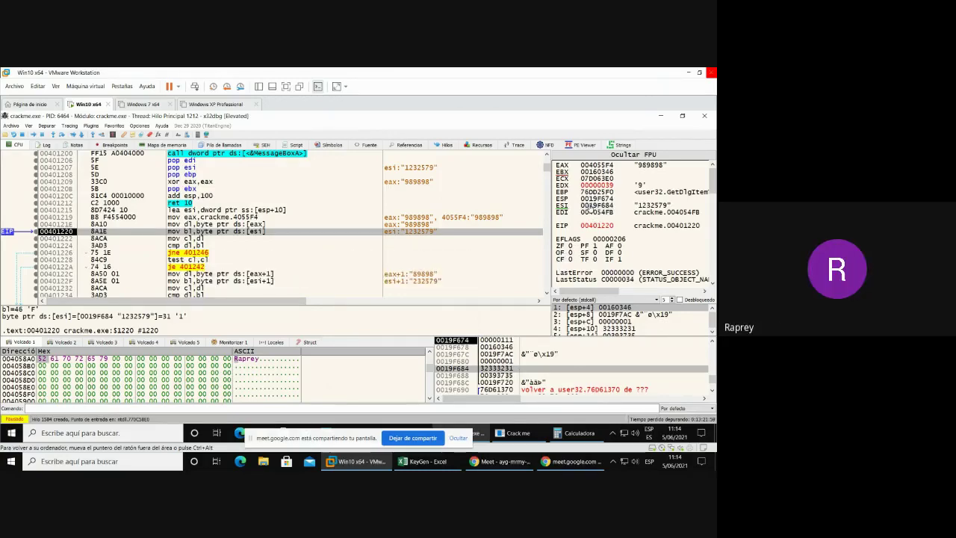
{"action": "right_click", "coordinate": [590, 207]}
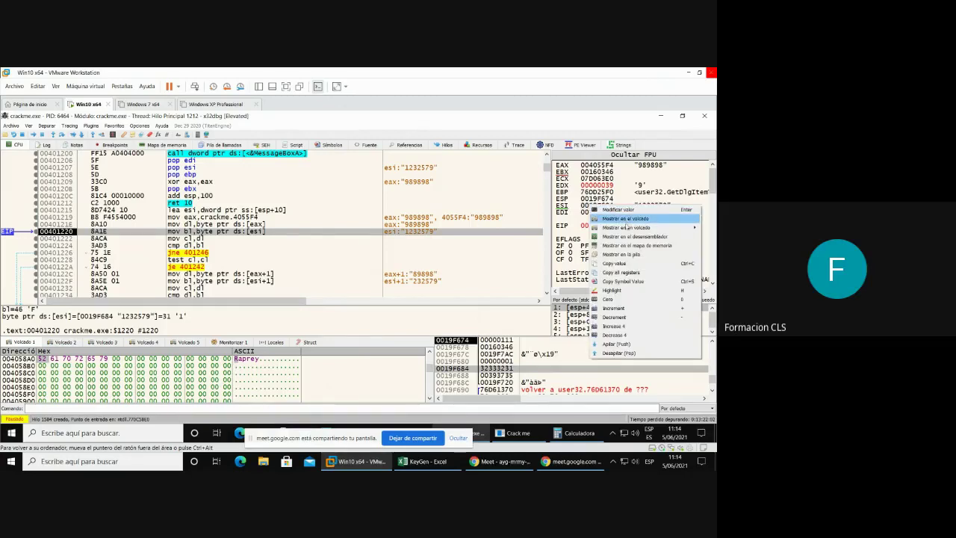
{"action": "mouse_move", "coordinate": [626, 227]}
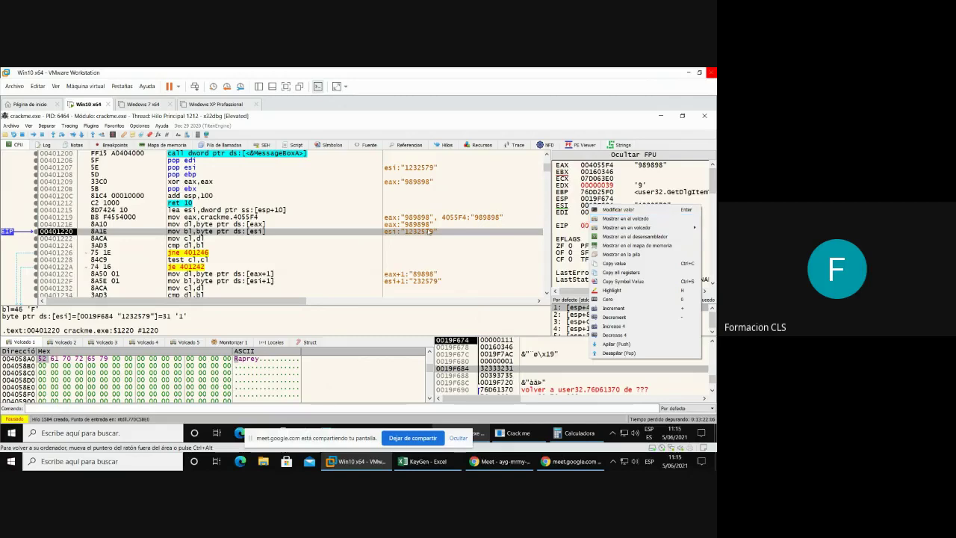
{"action": "left_click", "coordinate": [428, 232]}
{"action": "scroll", "coordinate": [322, 236], "scroll_direction": "up", "scroll_amount": 3}
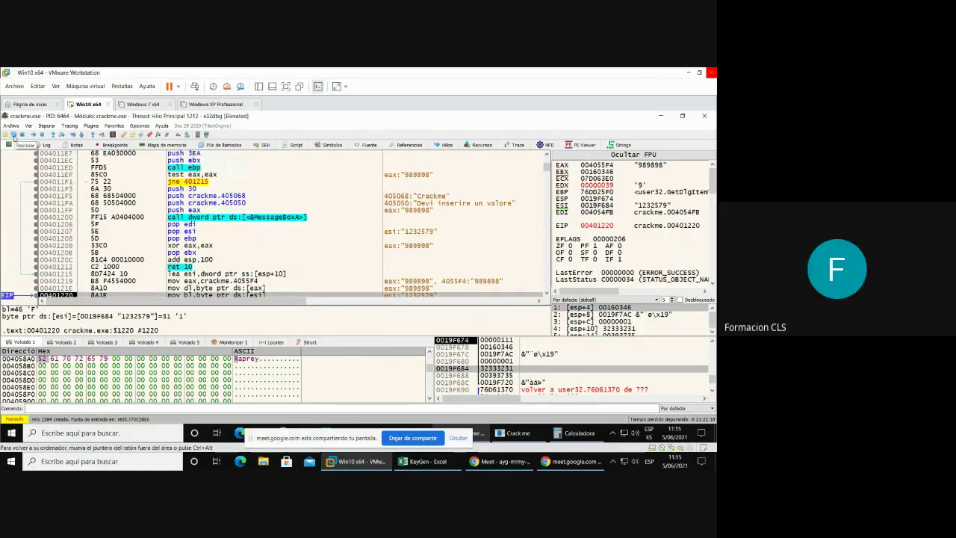
- Restart and run crackme.exe, submit a test name with Reg num 989898, breaking at 004010E3
{"action": "left_click", "coordinate": [14, 136]}
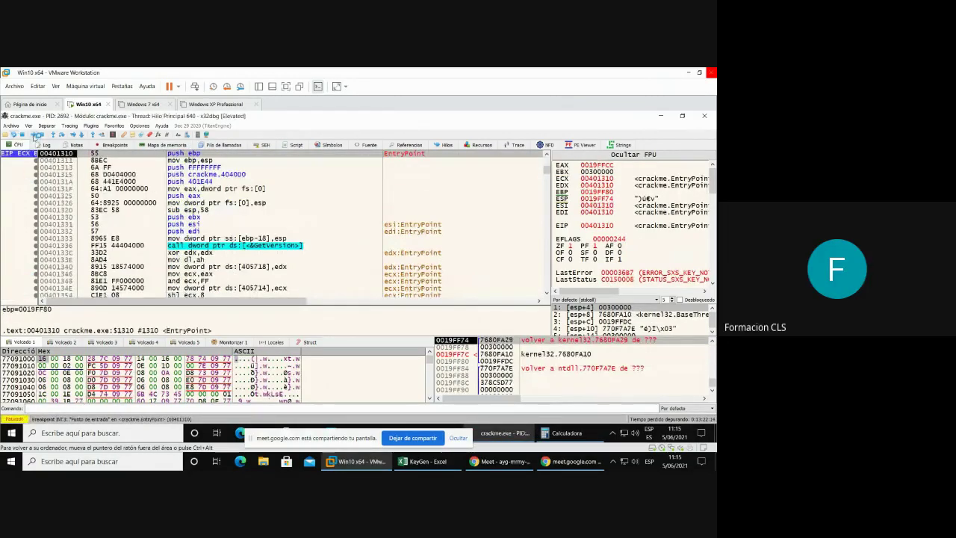
{"action": "left_click", "coordinate": [33, 136]}
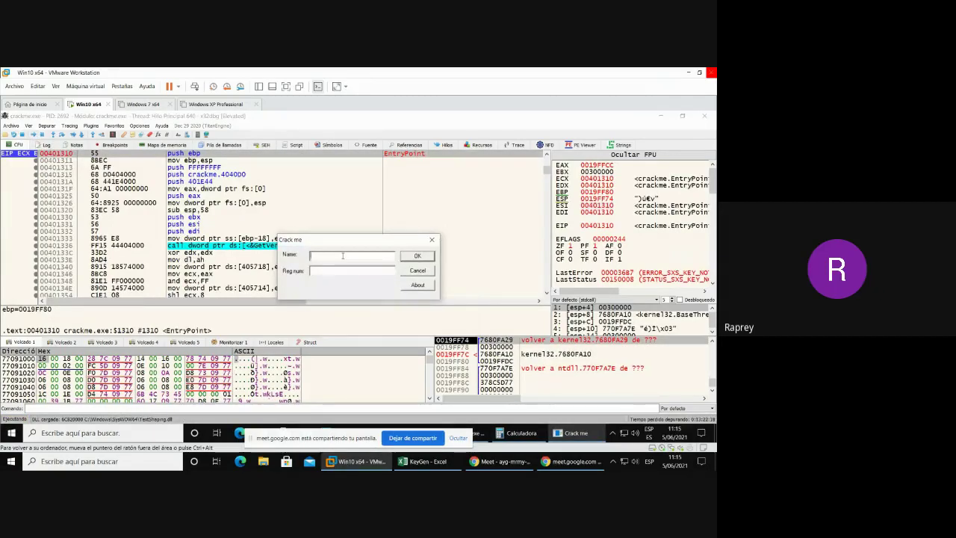
{"action": "type", "text": "Sandro"}
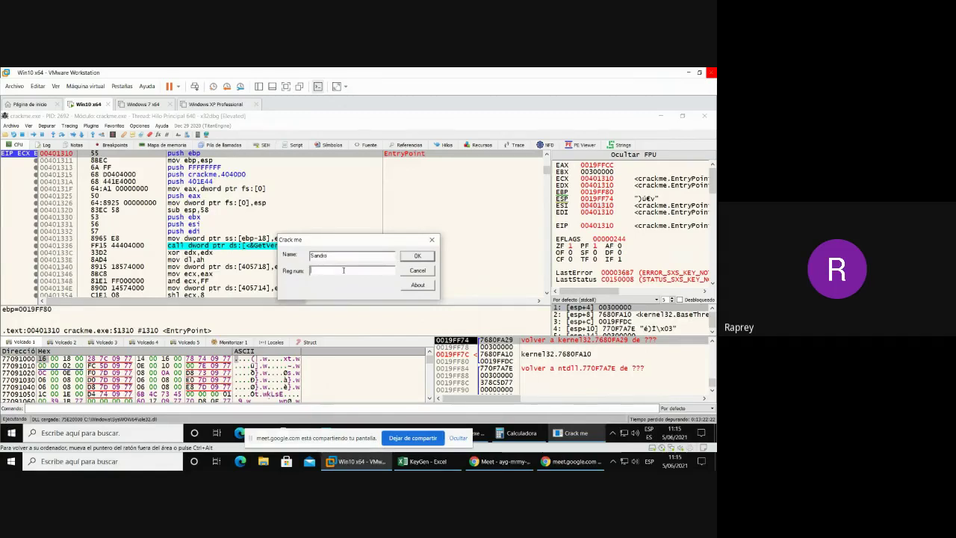
{"action": "type", "text": "989898"}
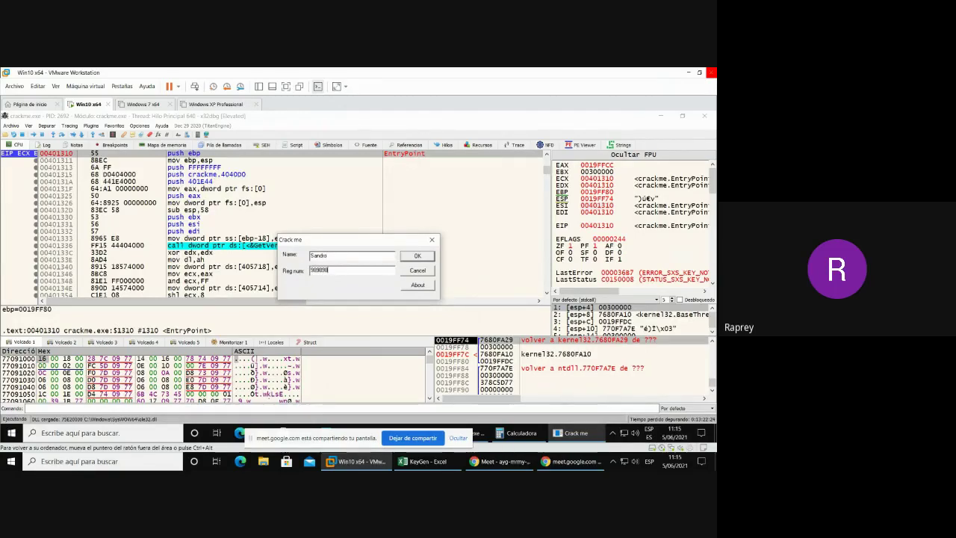
{"action": "left_click", "coordinate": [423, 256]}
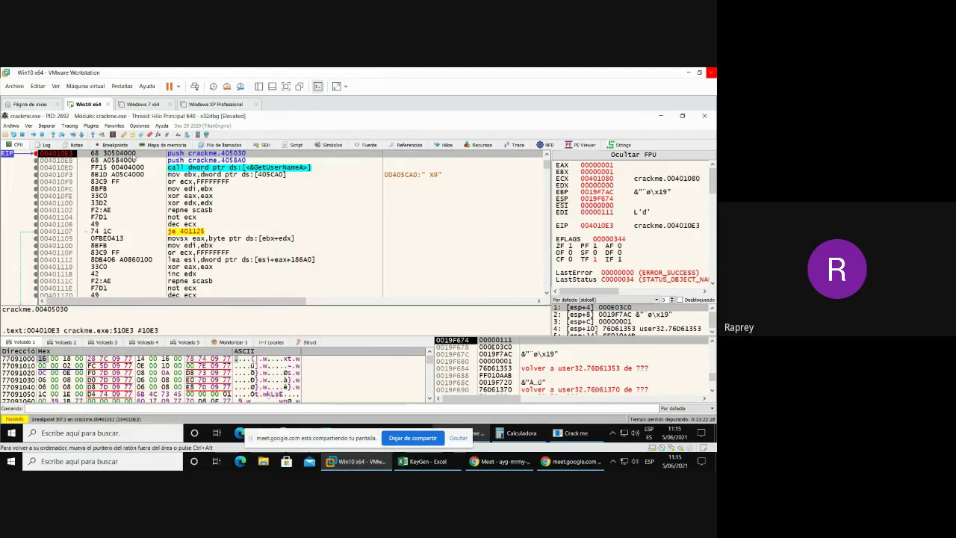
- Step over GetUserNameA and through the first passes of the per-character loop
{"action": "key", "text": "F8"}
{"action": "key", "text": "F8"}
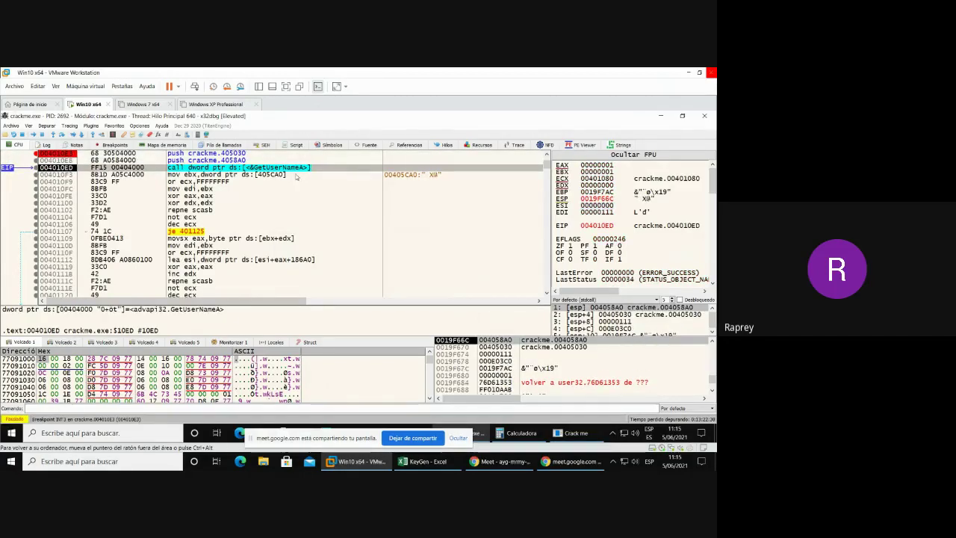
{"action": "key", "text": "F8"}
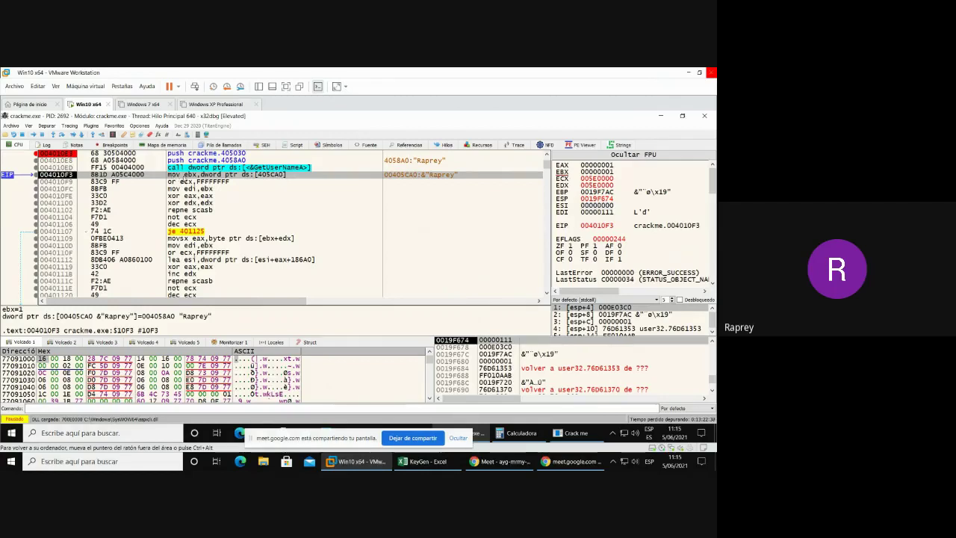
{"action": "key", "text": "F8"}
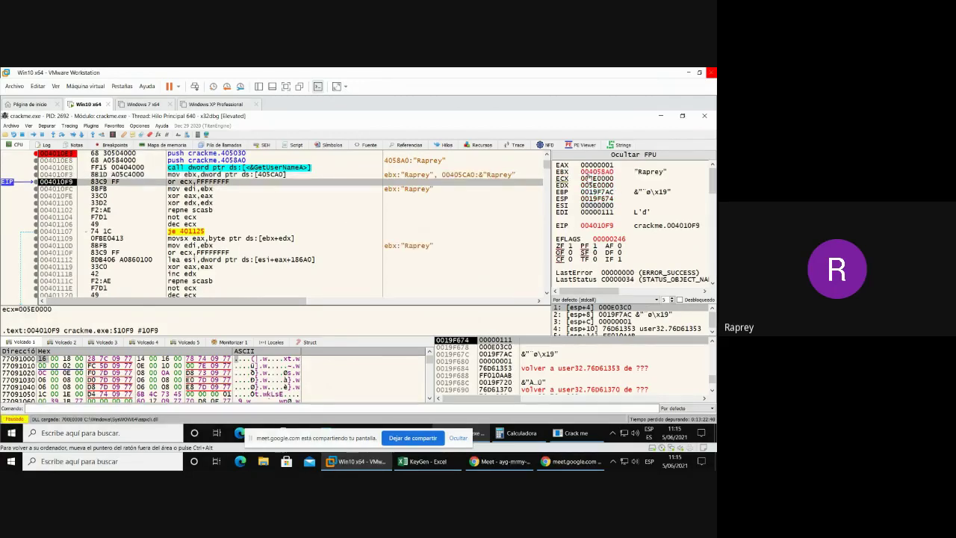
{"action": "key", "text": "F8"}
{"action": "key", "text": "F8"}
{"action": "key", "text": "F8"}
{"action": "key", "text": "F8"}
{"action": "key", "text": "F8"}
{"action": "key", "text": "F8"}
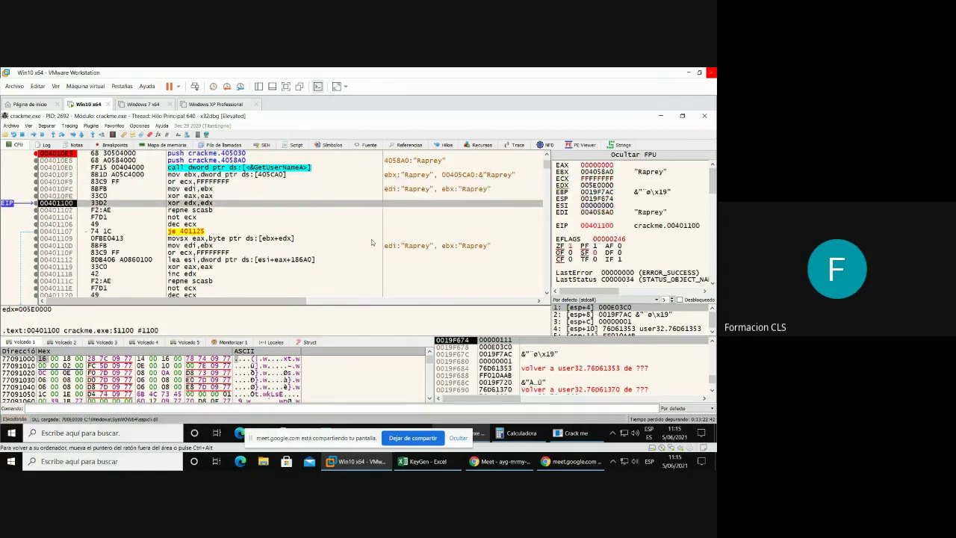
{"action": "key", "text": "F8"}
{"action": "key", "text": "F8"}
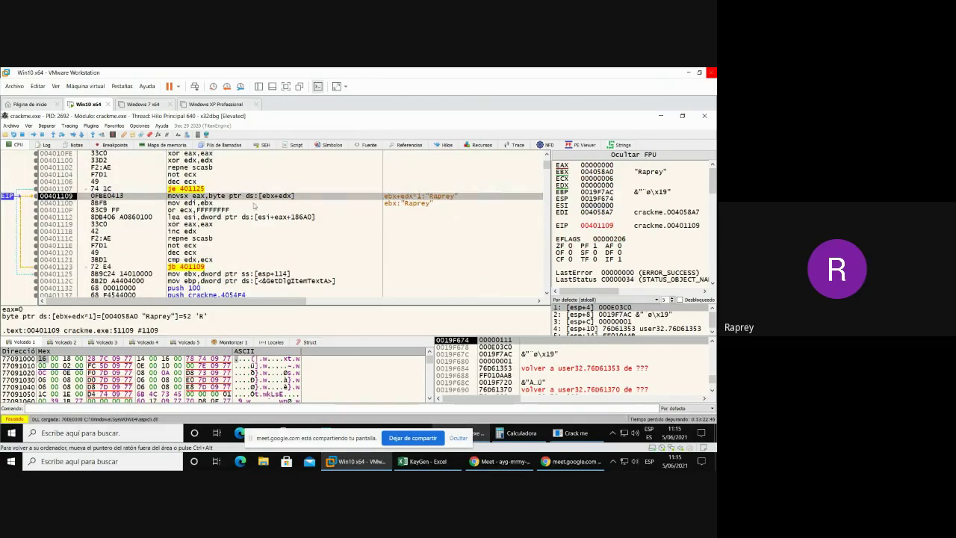
{"action": "key", "text": "F8"}
{"action": "key", "text": "F8"}
{"action": "key", "text": "F8"}
{"action": "key", "text": "F8"}
{"action": "key", "text": "F8"}
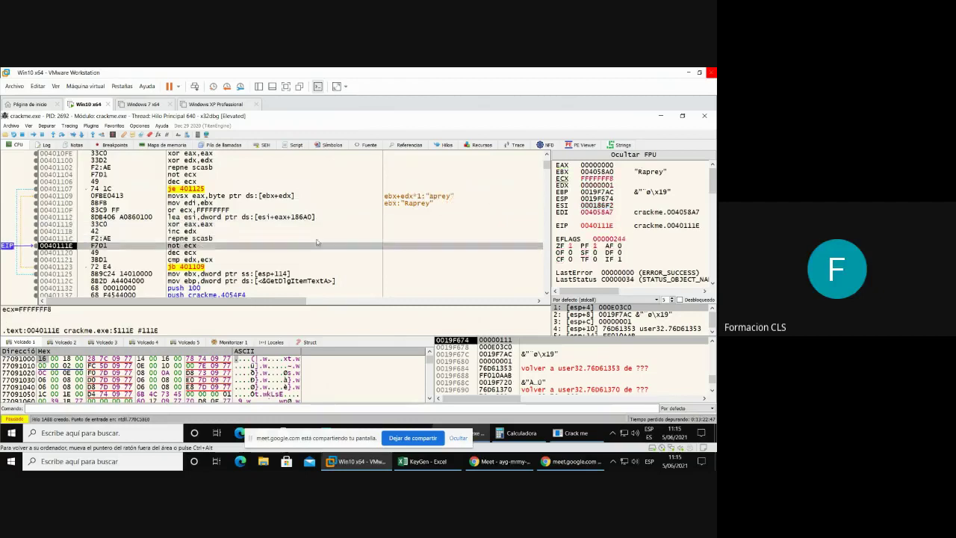
{"action": "key", "text": "F8"}
{"action": "key", "text": "F8"}
{"action": "key", "text": "F8"}
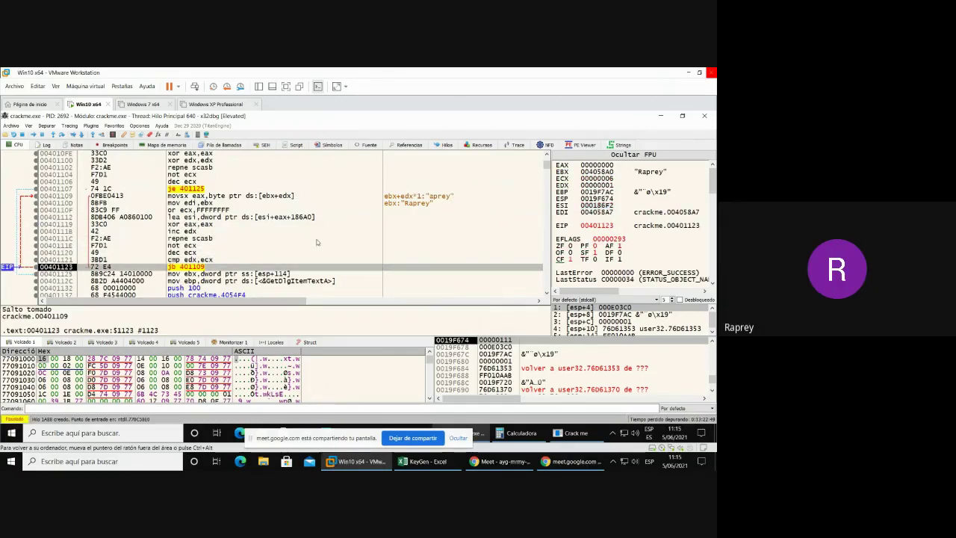
{"action": "key", "text": "F8"}
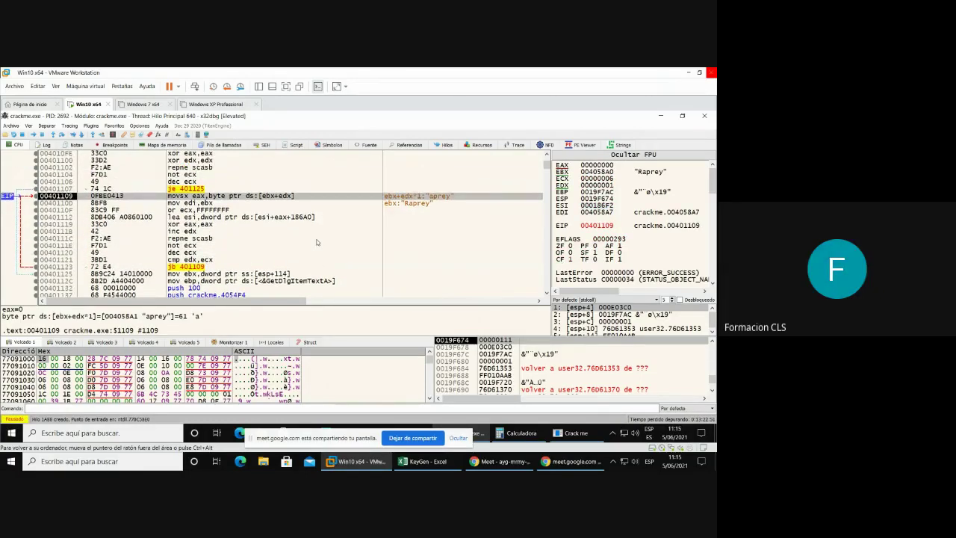
{"action": "key", "text": "F8"}
{"action": "key", "text": "F8"}
{"action": "key", "text": "F8"}
{"action": "key", "text": "F8"}
{"action": "key", "text": "F8"}
{"action": "key", "text": "F8"}
{"action": "key", "text": "F8"}
{"action": "key", "text": "F8"}
{"action": "key", "text": "F8"}
{"action": "key", "text": "F8"}
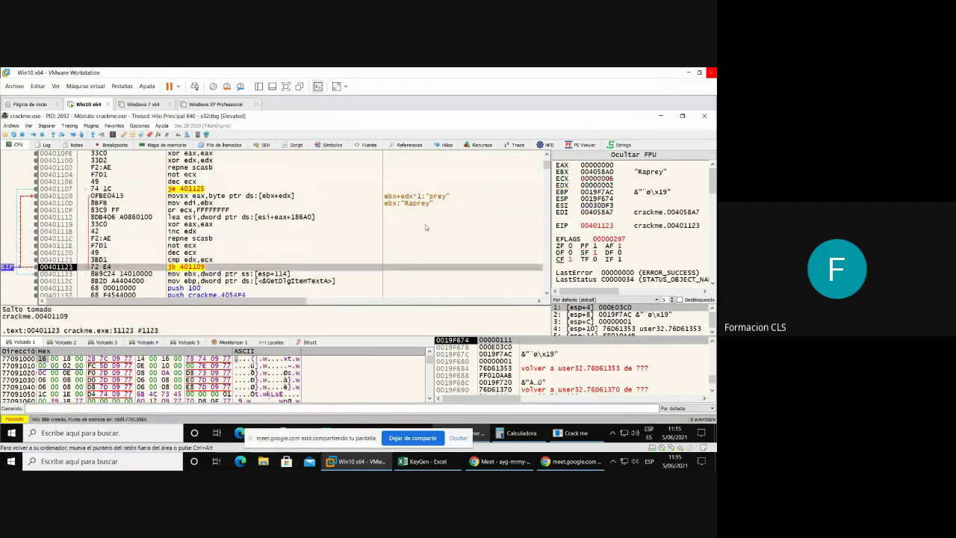
{"action": "key", "text": "F8"}
{"action": "key", "text": "F8"}
{"action": "key", "text": "F8"}
{"action": "key", "text": "F8"}
{"action": "key", "text": "F8"}
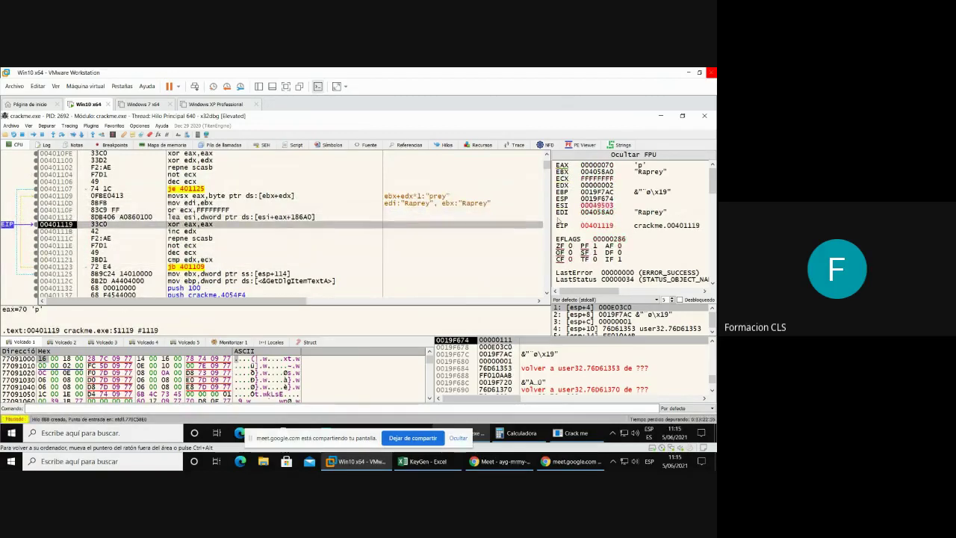
{"action": "key", "text": "F8"}
{"action": "key", "text": "F8"}
{"action": "key", "text": "F8"}
{"action": "key", "text": "F8"}
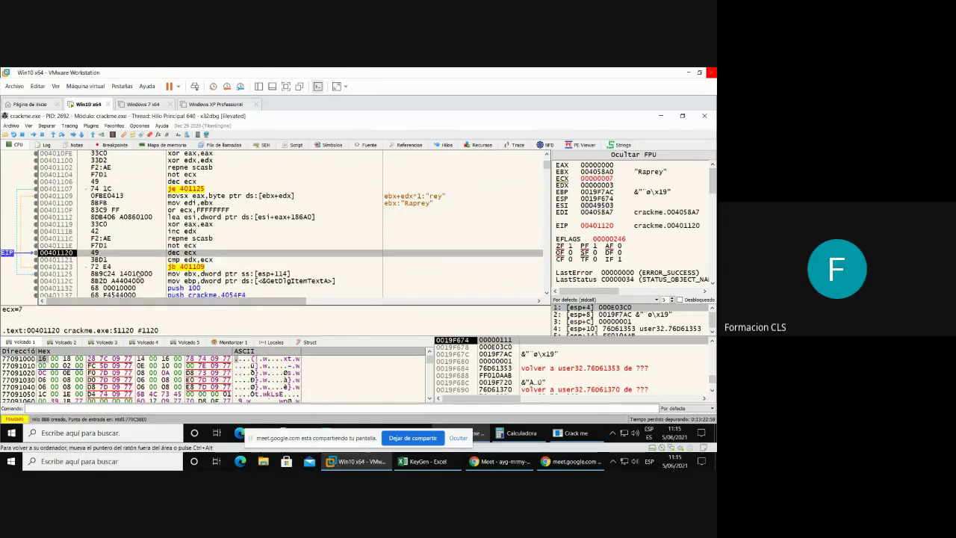
- Run to 00401125 after the loop, leaving EDX and ECX at 6 and ESI 00092A33
{"action": "left_click", "coordinate": [130, 267]}
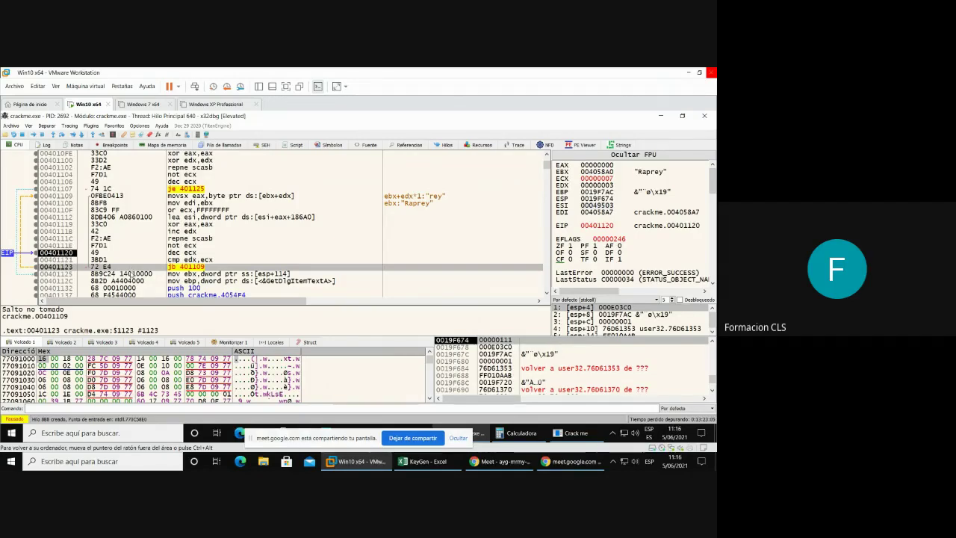
{"action": "left_click", "coordinate": [130, 273]}
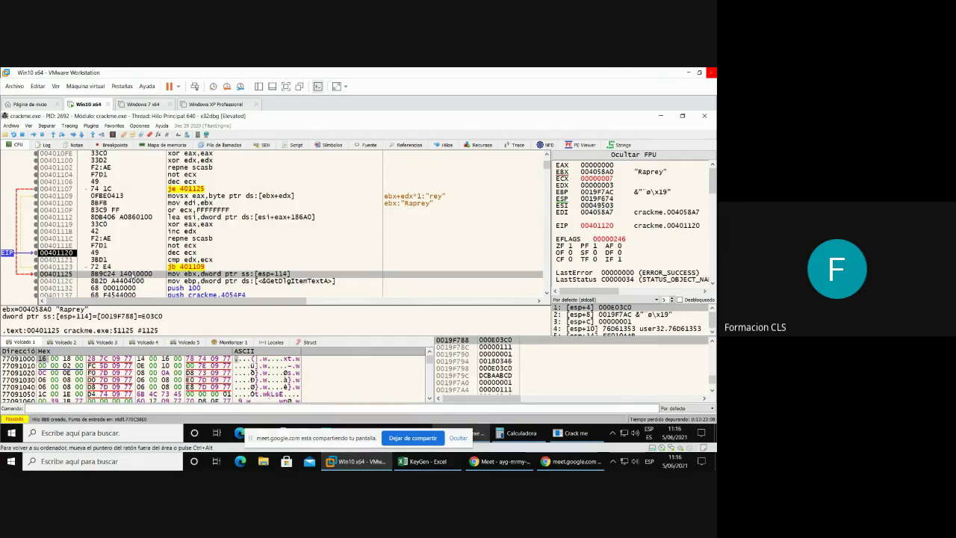
{"action": "key", "text": "F4"}
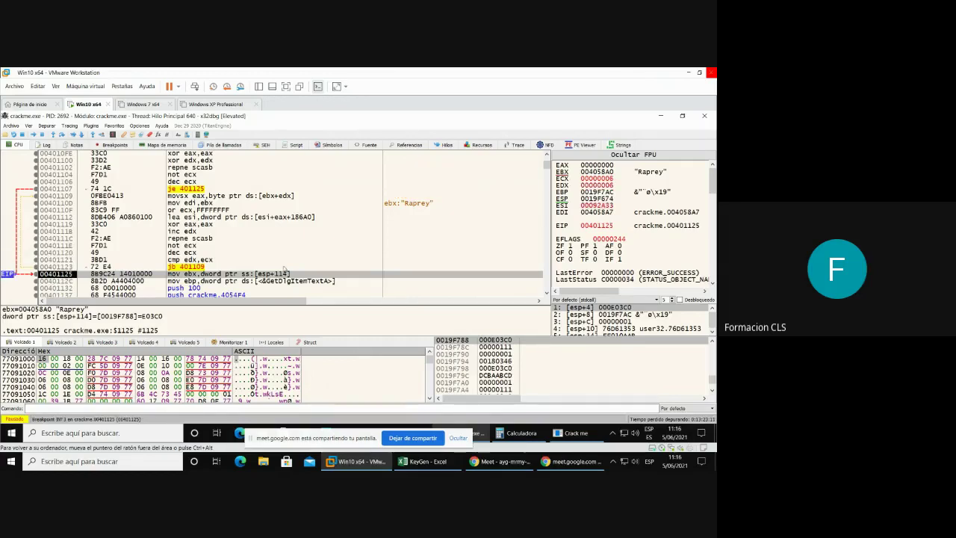
{"action": "scroll", "coordinate": [284, 269], "scroll_direction": "down", "scroll_amount": 3}
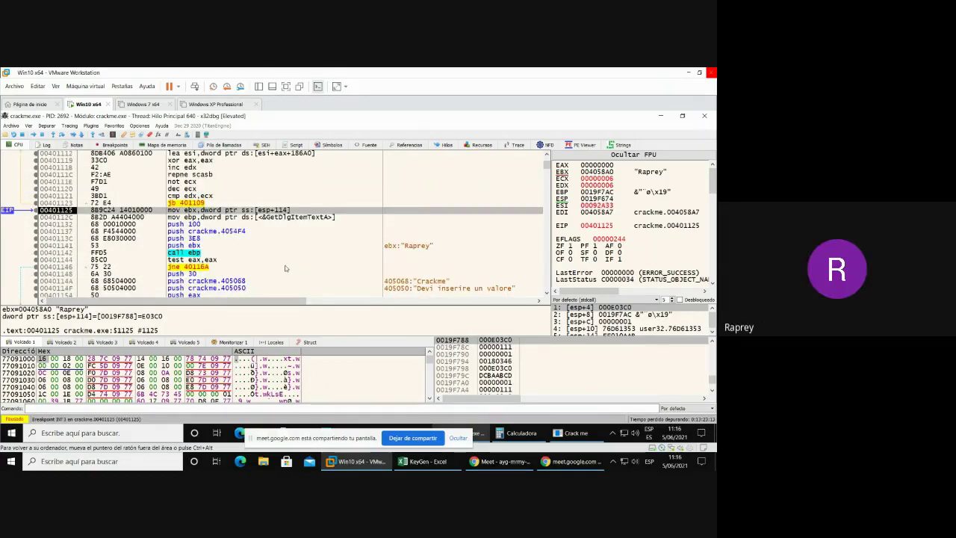
- Step through GetDlgItemText and repne scasb to the untaken je at 0040118D with ECX 6
{"action": "key", "text": "F8"}
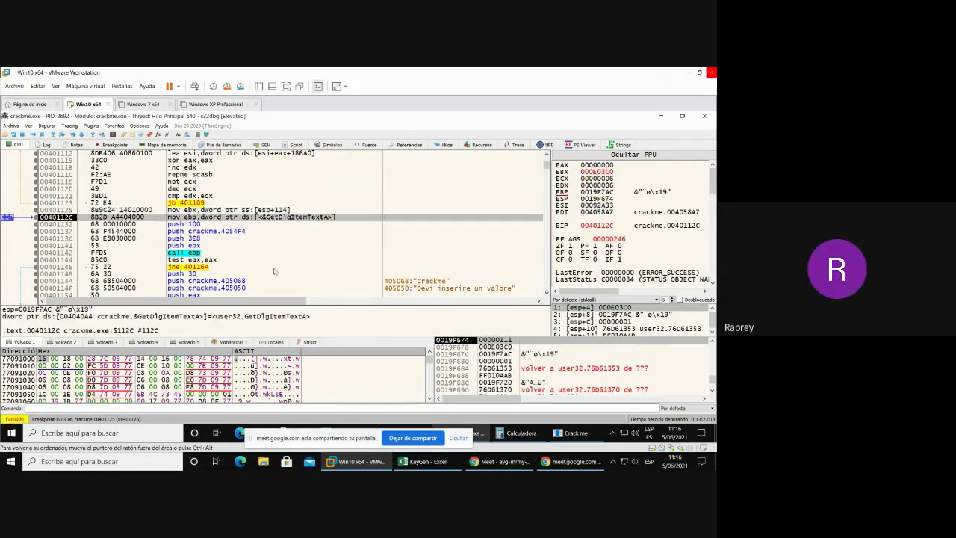
{"action": "key", "text": "F8"}
{"action": "key", "text": "F8"}
{"action": "key", "text": "F8"}
{"action": "key", "text": "F8"}
{"action": "key", "text": "F8"}
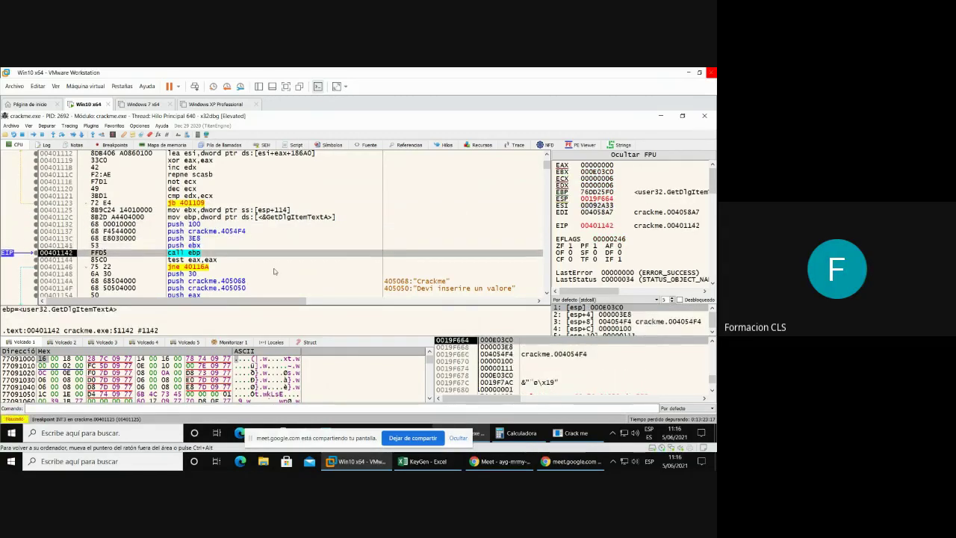
{"action": "key", "text": "F8"}
{"action": "key", "text": "F8"}
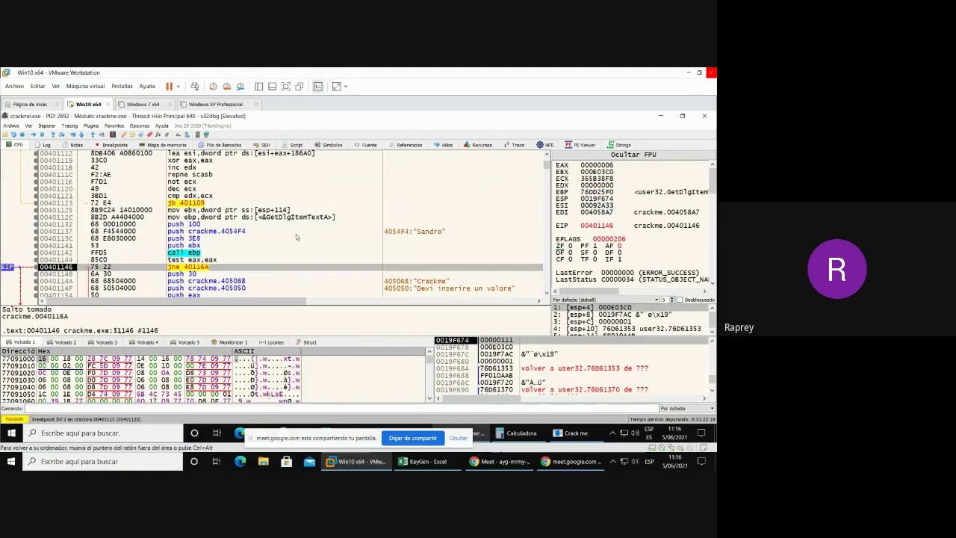
{"action": "scroll", "coordinate": [297, 237], "scroll_direction": "down", "scroll_amount": 3}
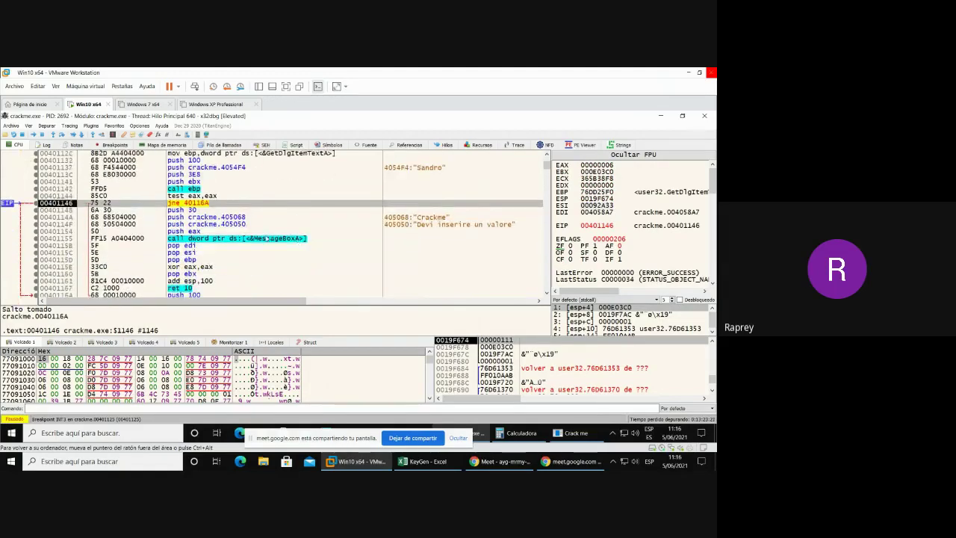
{"action": "mouse_move", "coordinate": [267, 238]}
{"action": "key", "text": "F8"}
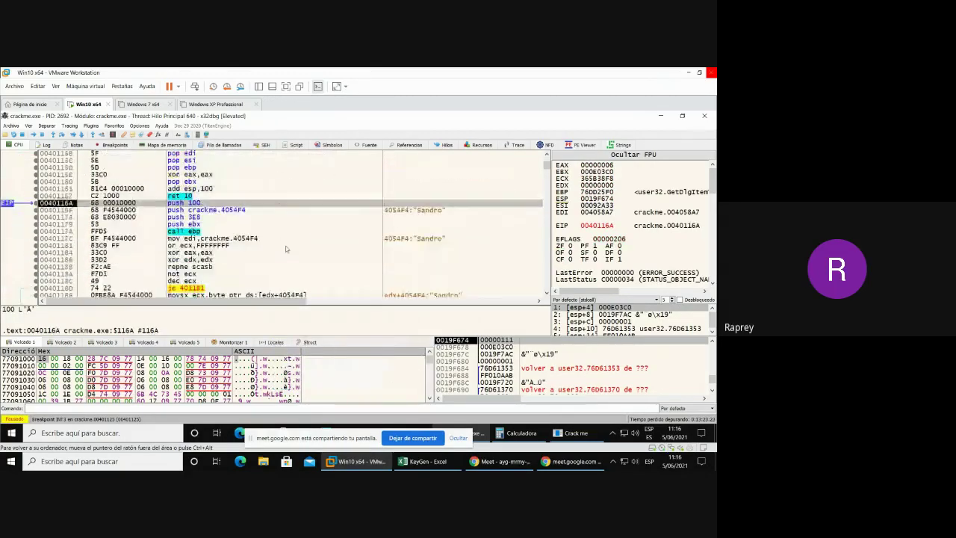
{"action": "key", "text": "F8"}
{"action": "key", "text": "F8"}
{"action": "key", "text": "F8"}
{"action": "key", "text": "F8"}
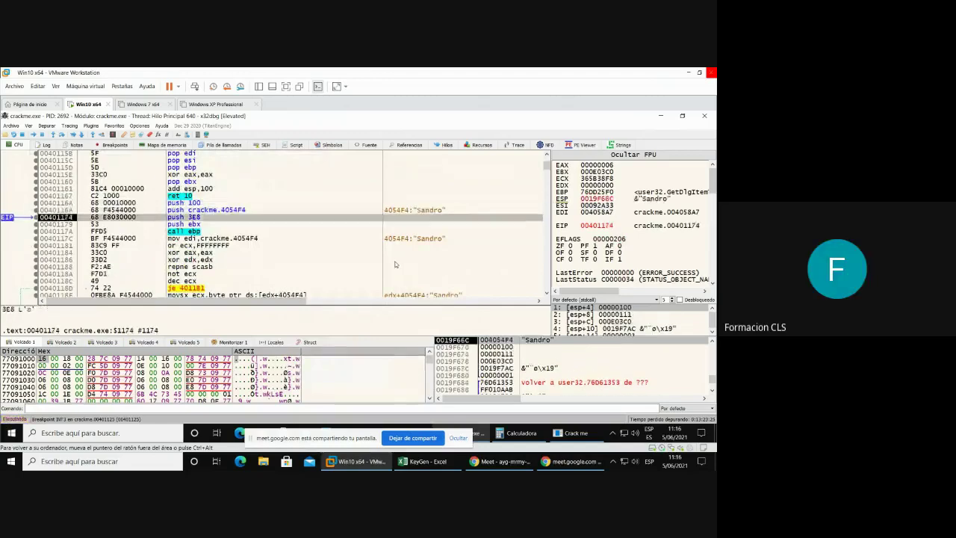
{"action": "key", "text": "F8"}
{"action": "key", "text": "F8"}
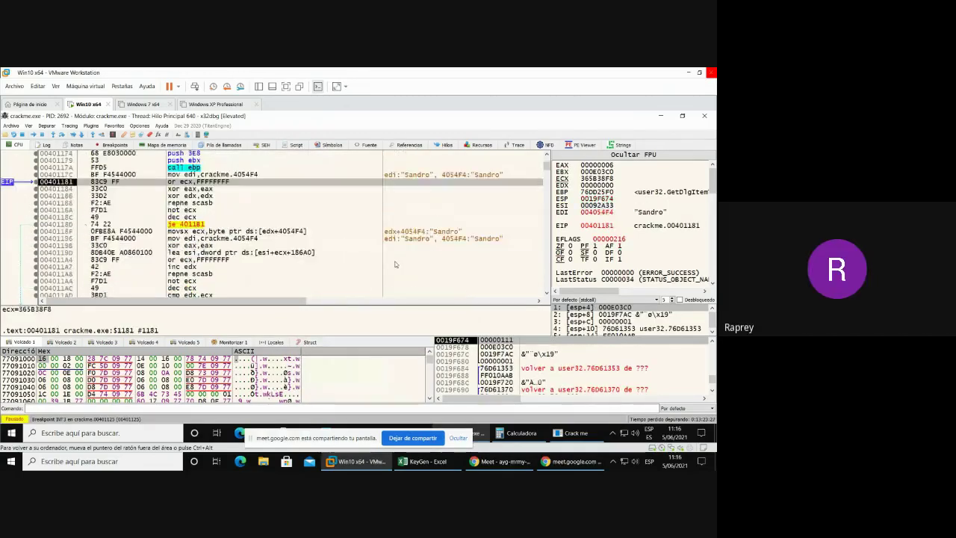
{"action": "key", "text": "F8"}
{"action": "key", "text": "F8"}
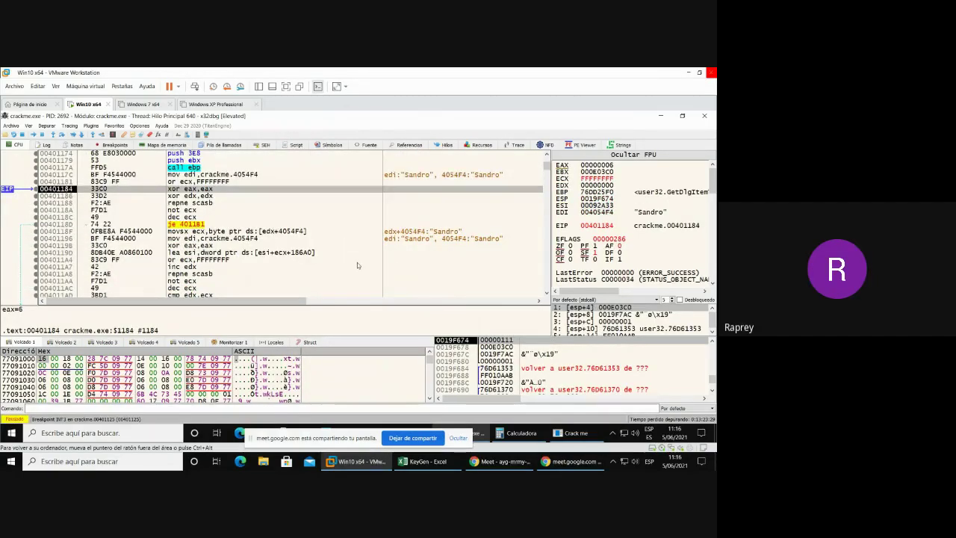
{"action": "key", "text": "F8"}
{"action": "key", "text": "F8"}
{"action": "key", "text": "F8"}
{"action": "key", "text": "F8"}
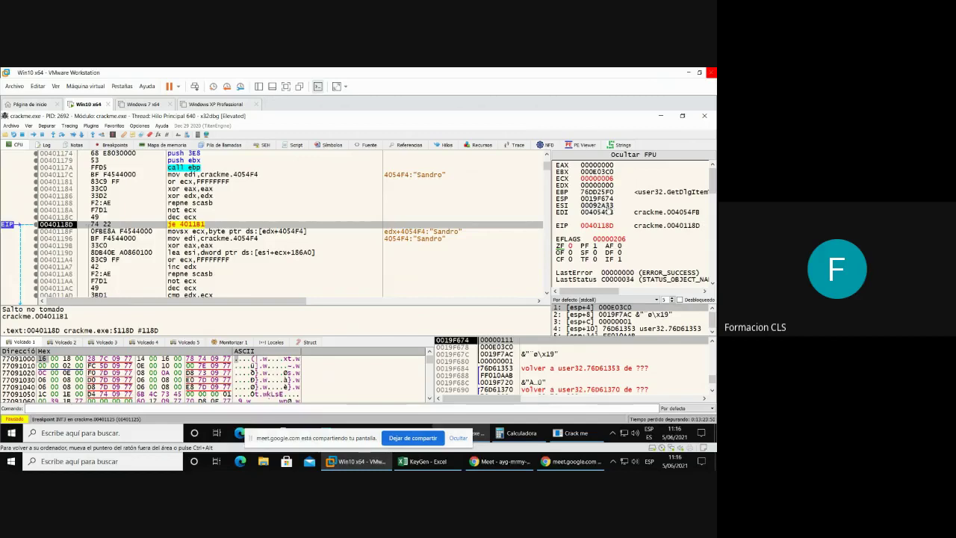
{"action": "double_click", "coordinate": [610, 209]}
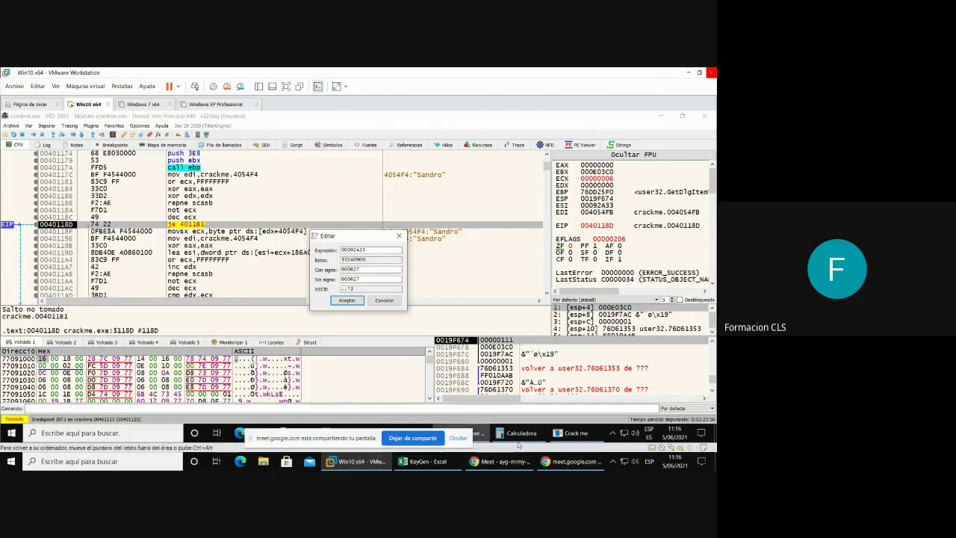
{"action": "left_click", "coordinate": [439, 462]}
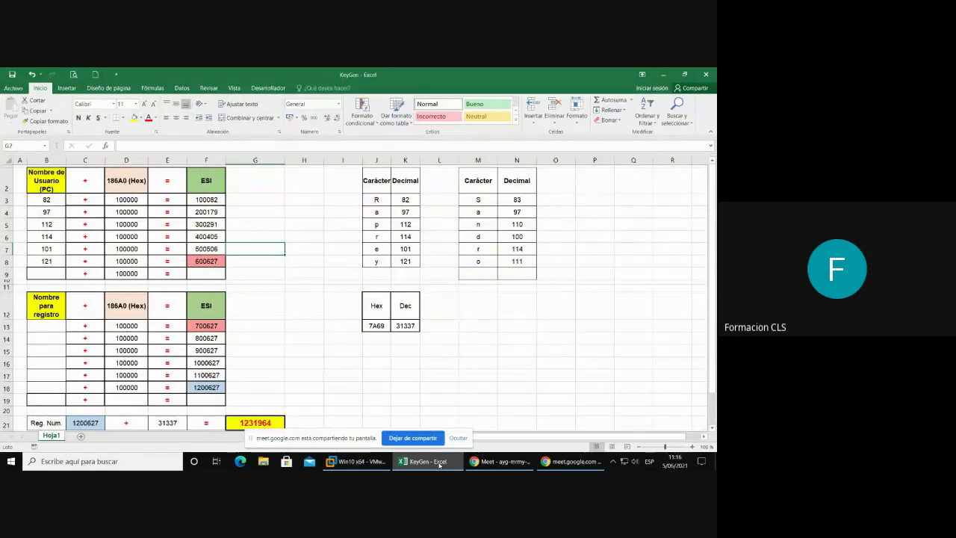
{"action": "left_click", "coordinate": [439, 462]}
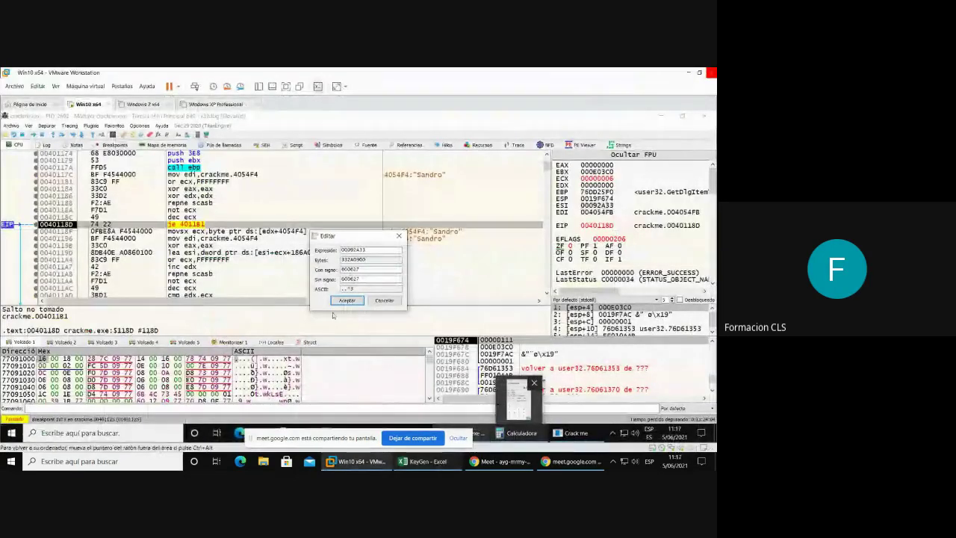
{"action": "left_click", "coordinate": [361, 269]}
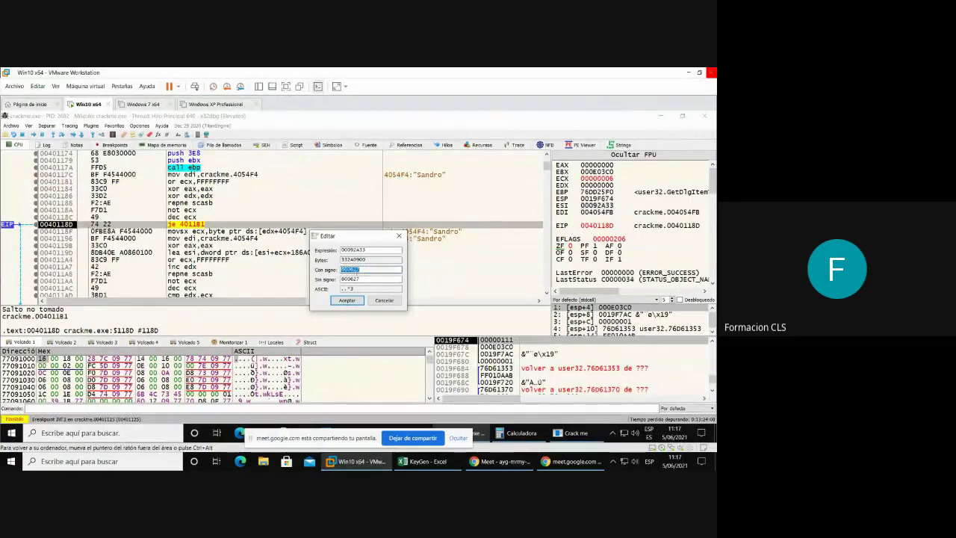
{"action": "left_click", "coordinate": [362, 278]}
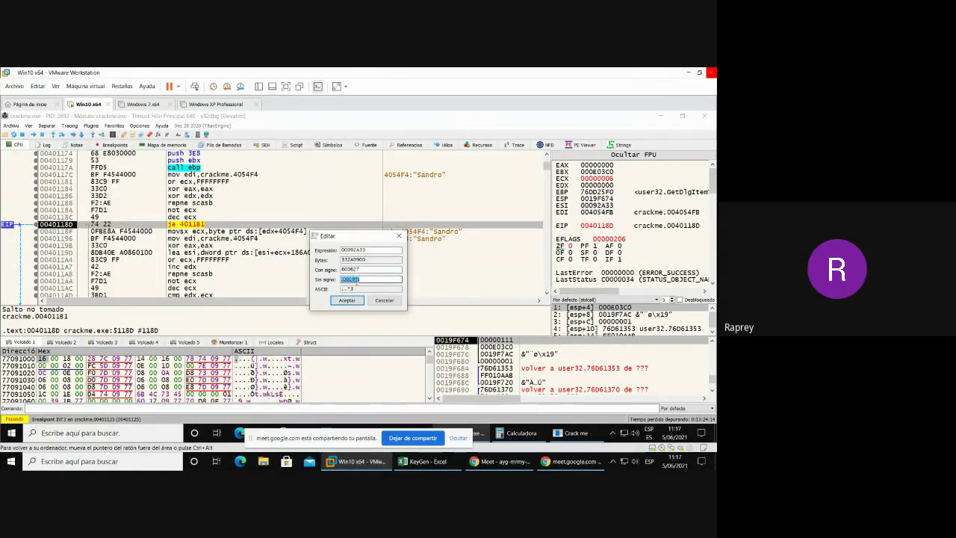
{"action": "left_click", "coordinate": [448, 467]}
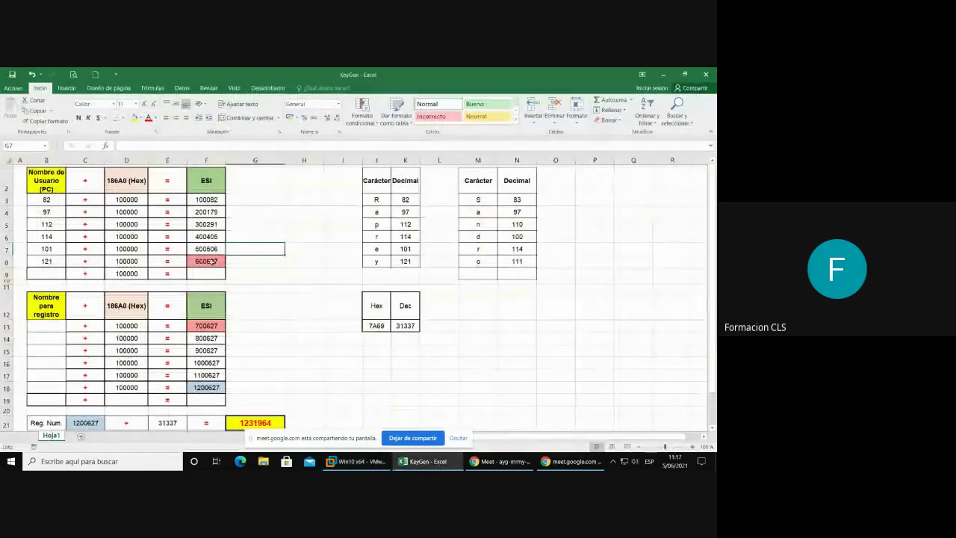
{"action": "left_click", "coordinate": [222, 262]}
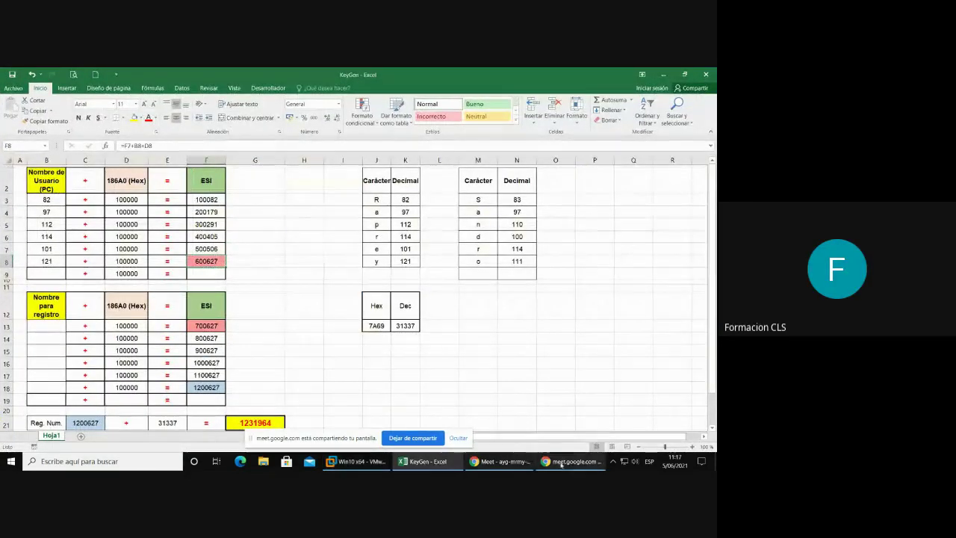
{"action": "left_click", "coordinate": [363, 463]}
{"action": "left_click", "coordinate": [399, 236]}
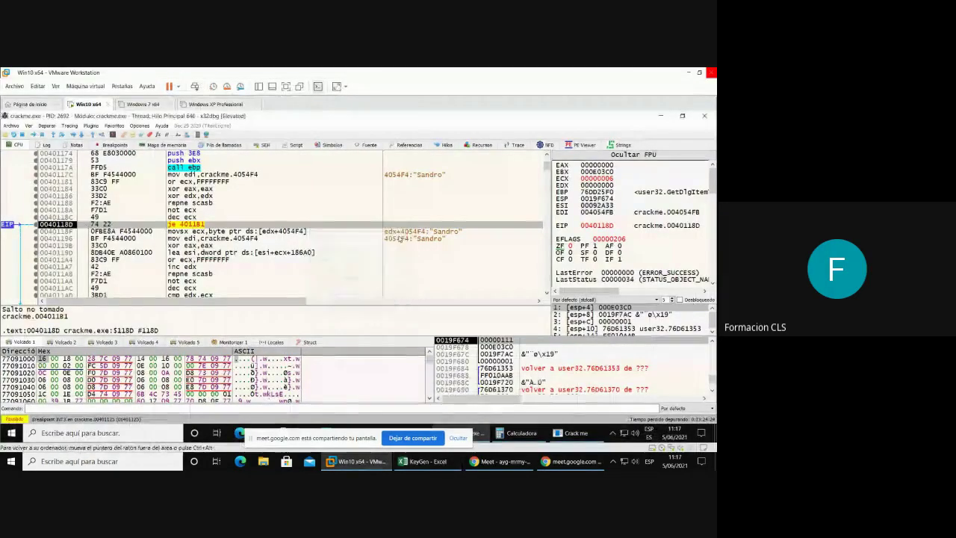
- Step into the character loop and run to the add esi,7A69 instruction at 004011B1
{"action": "key", "text": "F8"}
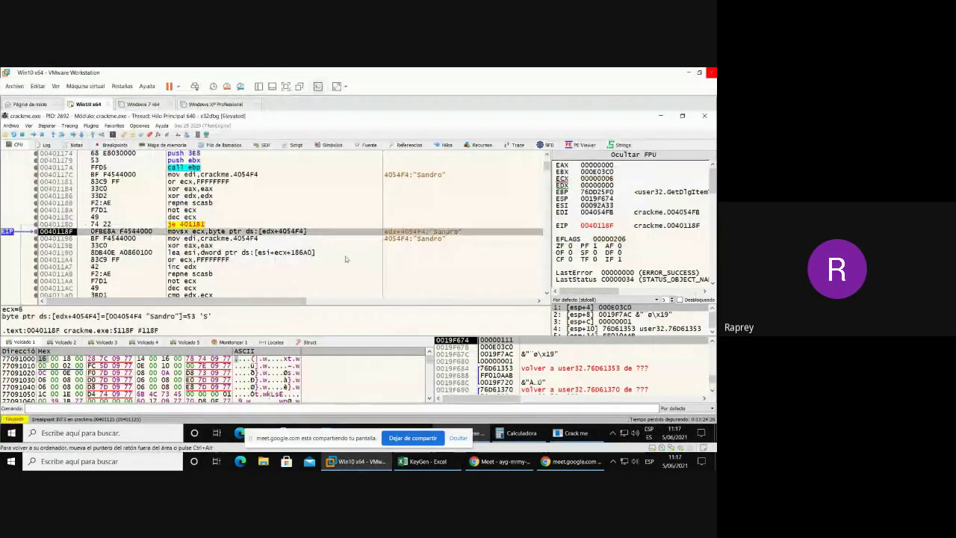
{"action": "scroll", "coordinate": [346, 259], "scroll_direction": "down", "scroll_amount": 2}
{"action": "key", "text": "F8"}
{"action": "key", "text": "F8"}
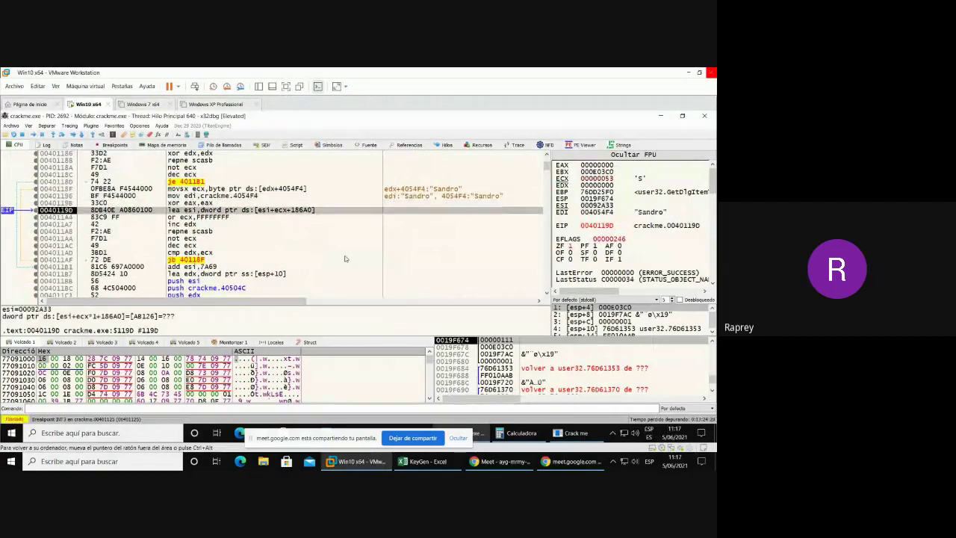
{"action": "left_click", "coordinate": [137, 269]}
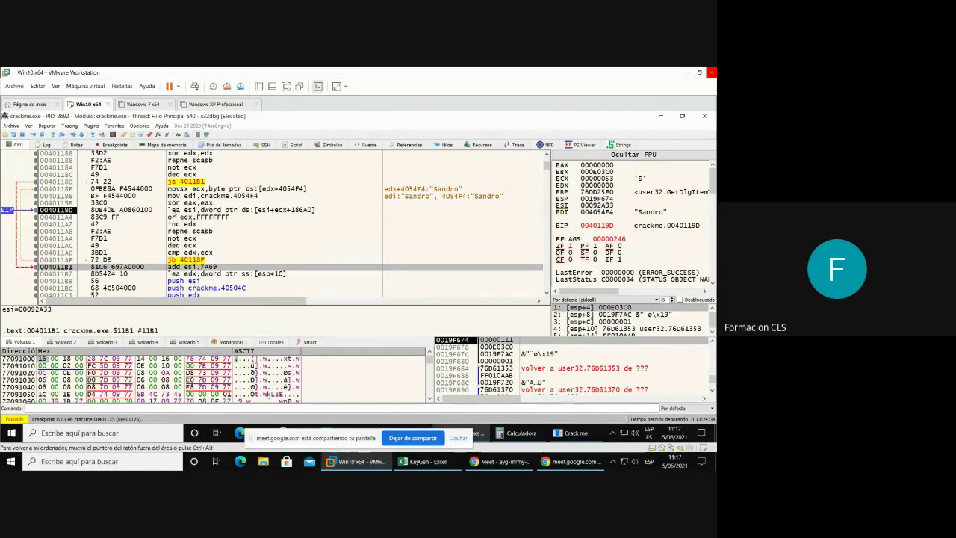
{"action": "left_click", "coordinate": [183, 212]}
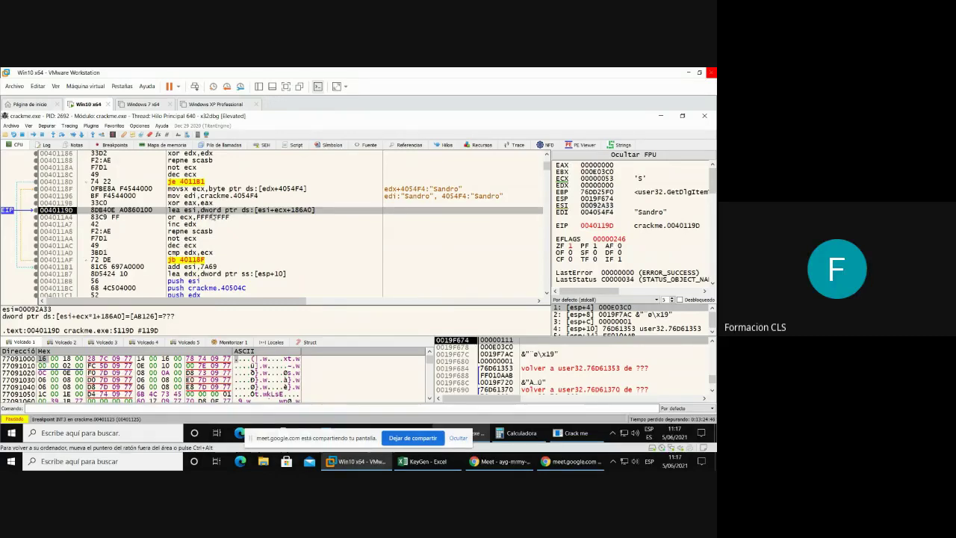
{"action": "left_click", "coordinate": [122, 219]}
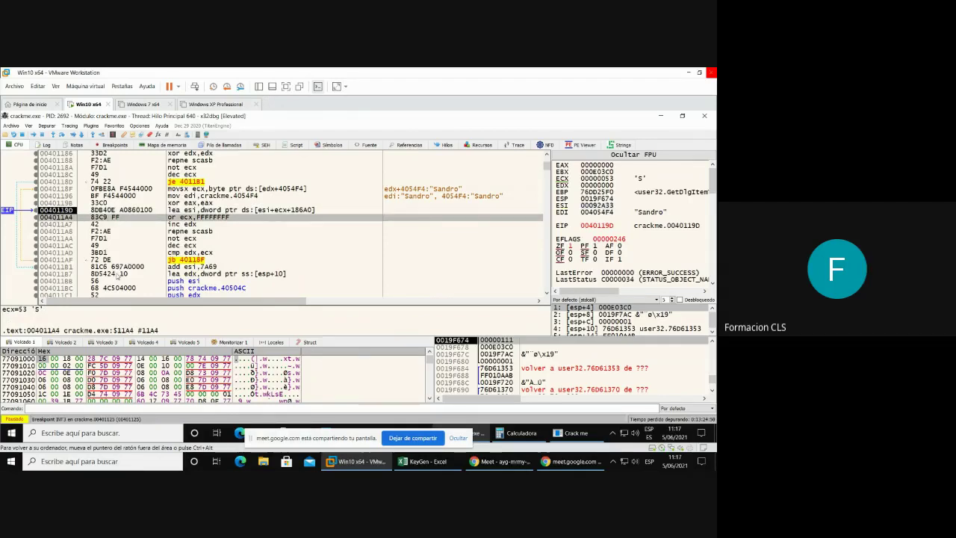
{"action": "left_click", "coordinate": [117, 268]}
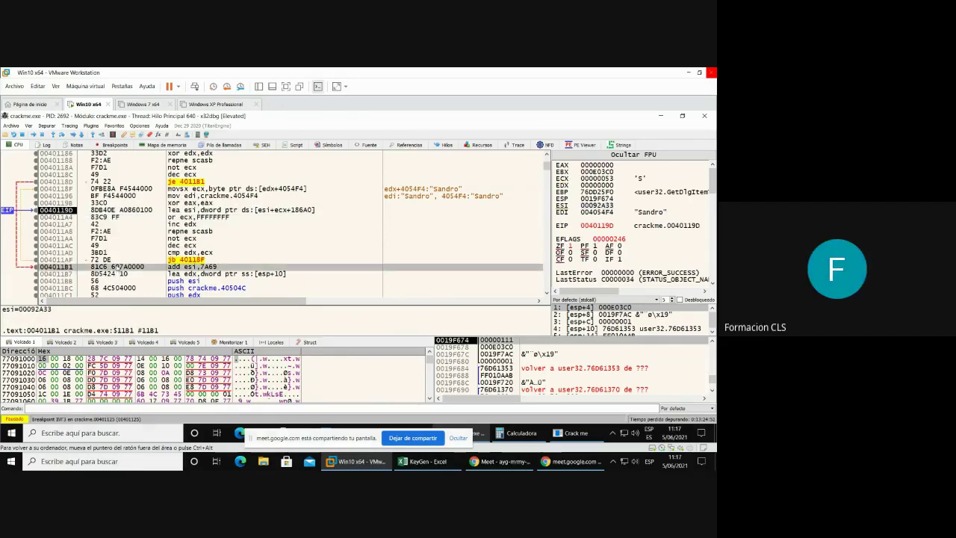
{"action": "key", "text": "F4"}
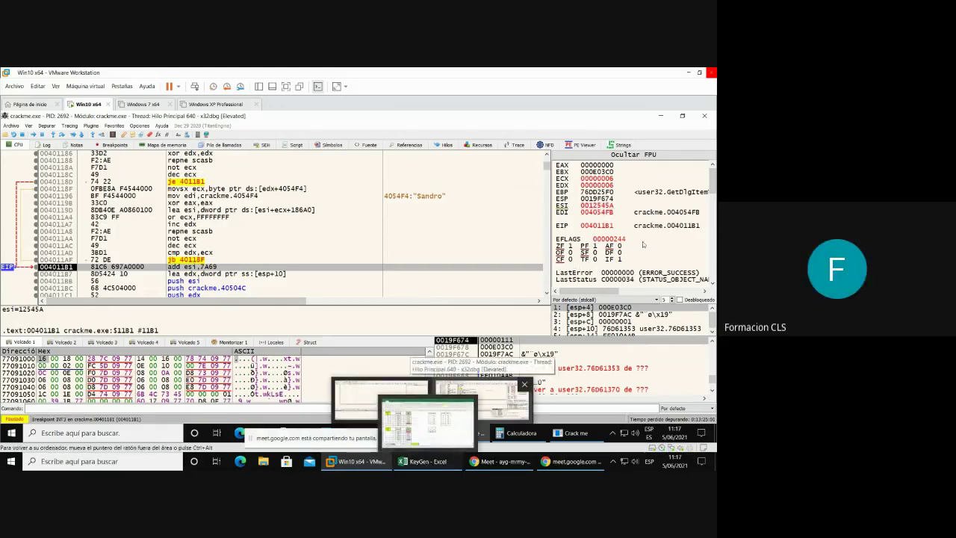
- Read ESI's decimal value 1201242 and bring the KeyGen workbook to the front
{"action": "double_click", "coordinate": [596, 205]}
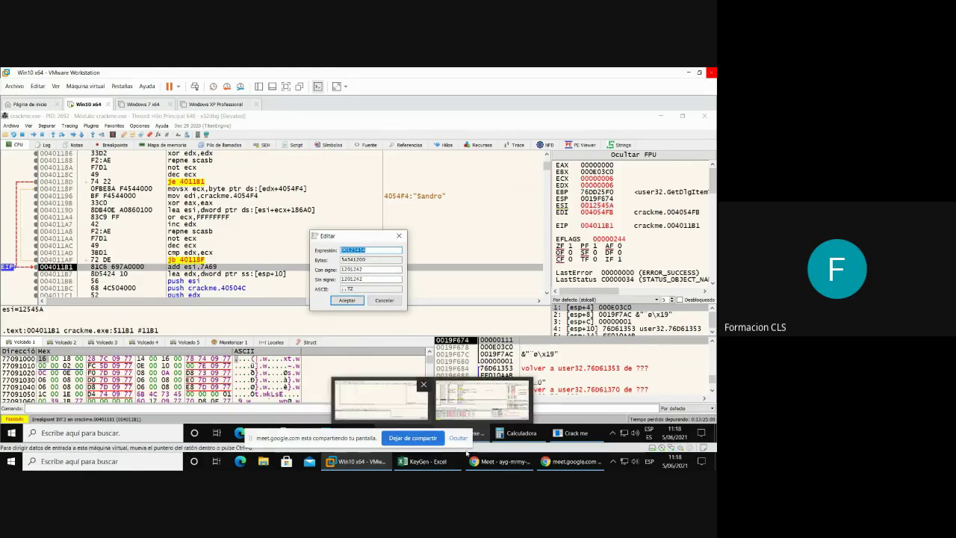
{"action": "mouse_move", "coordinate": [433, 464]}
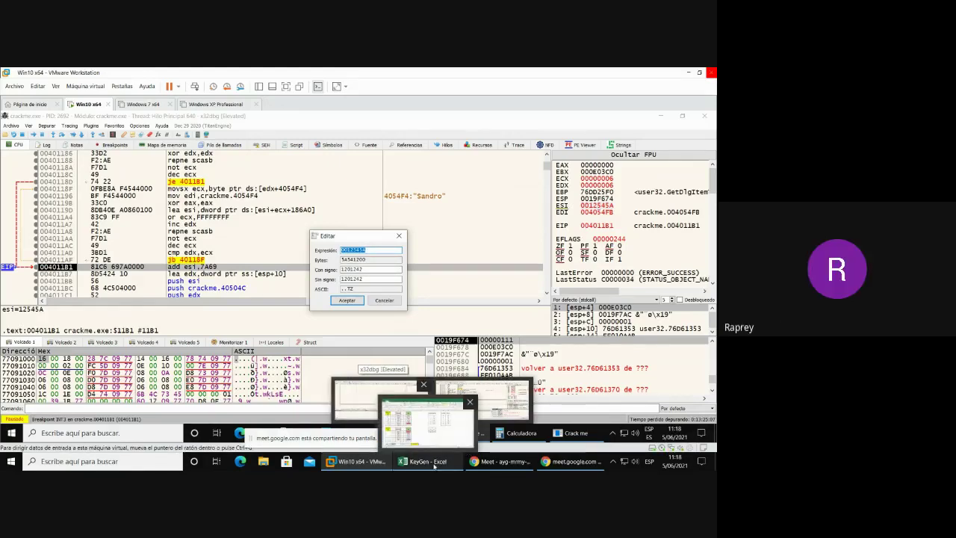
{"action": "left_click", "coordinate": [434, 463]}
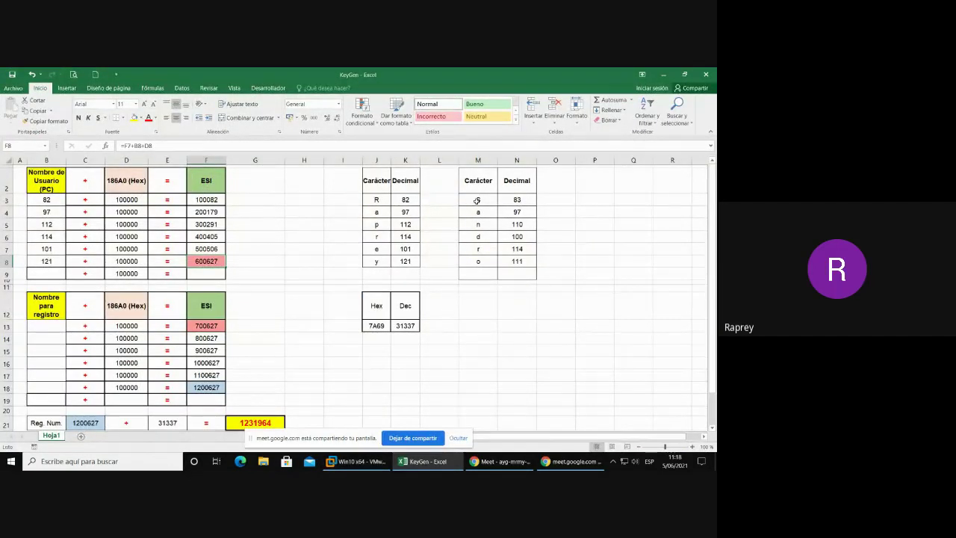
- Copy the letters S to o from M3:M8 into B13:B18
{"action": "left_click_drag", "start_coordinate": [477, 201], "coordinate": [478, 263]}
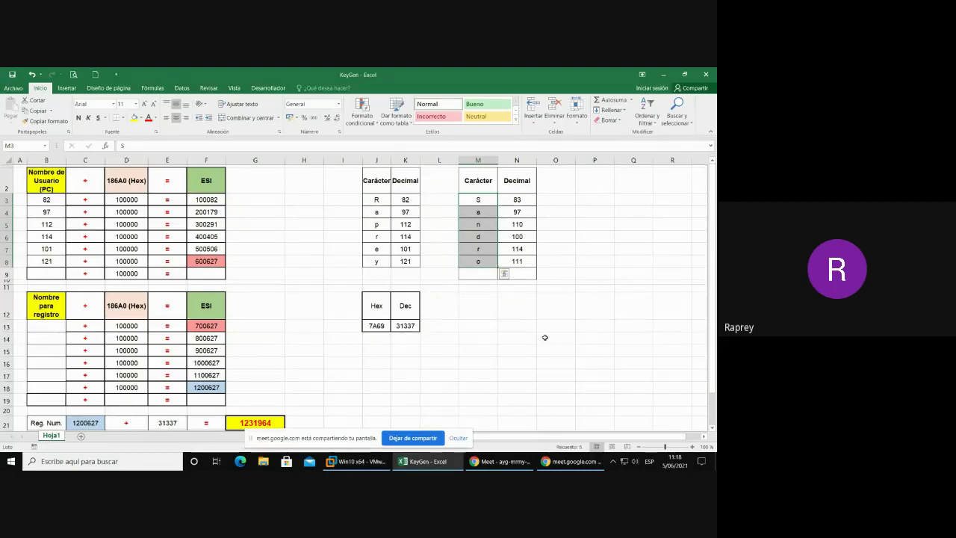
{"action": "key", "text": "ctrl+c"}
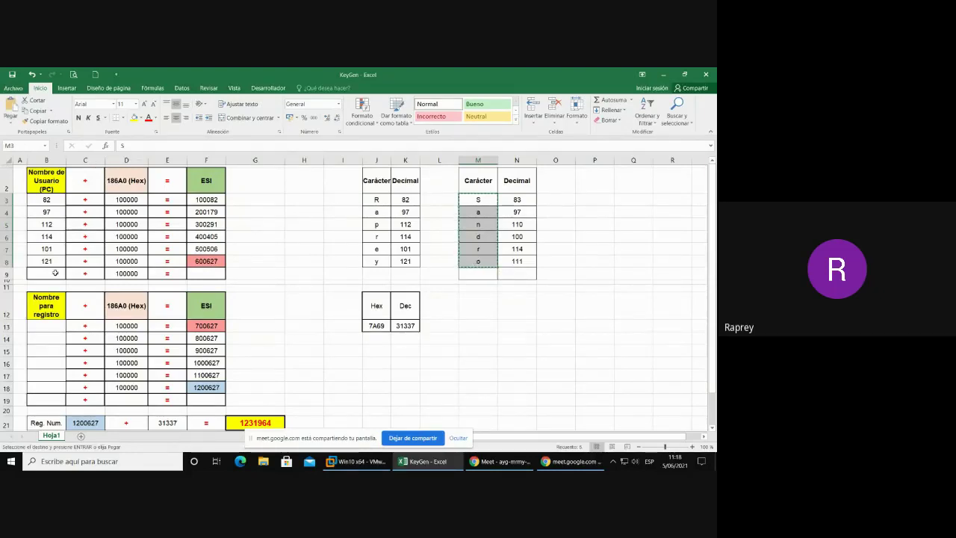
{"action": "left_click", "coordinate": [45, 331]}
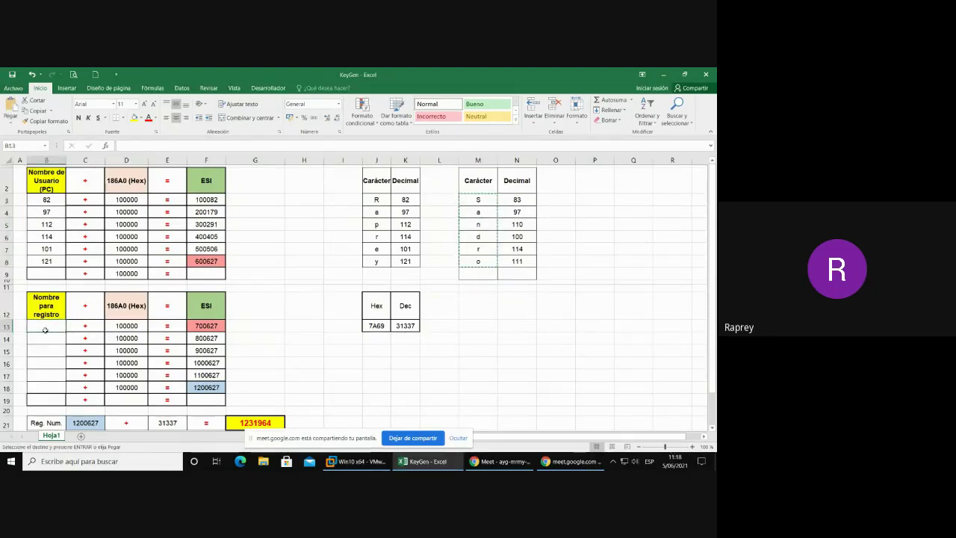
{"action": "key", "text": "ctrl+v"}
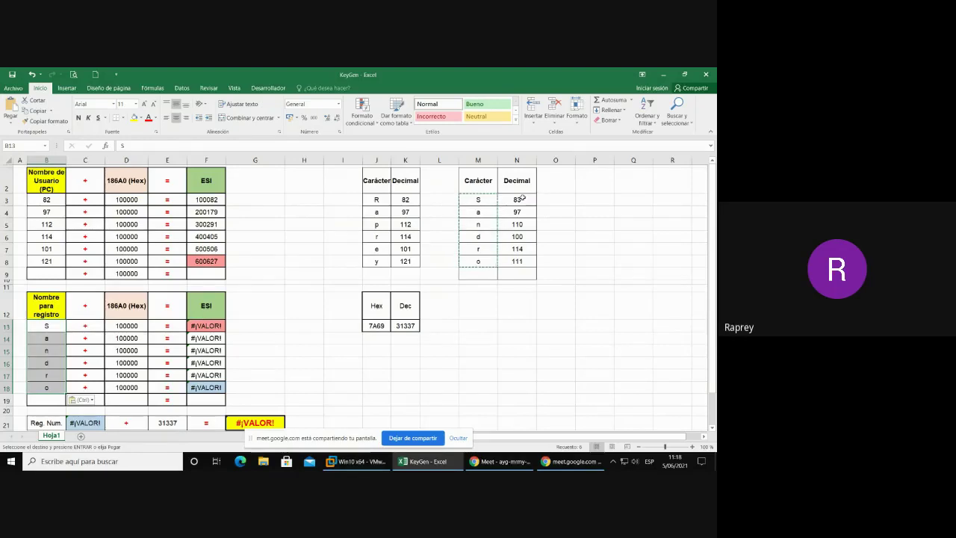
- Replace them with the decimal codes 83–111 from N3:N8, totalling 1232579, and check F18's formula
{"action": "left_click_drag", "start_coordinate": [517, 199], "coordinate": [519, 261]}
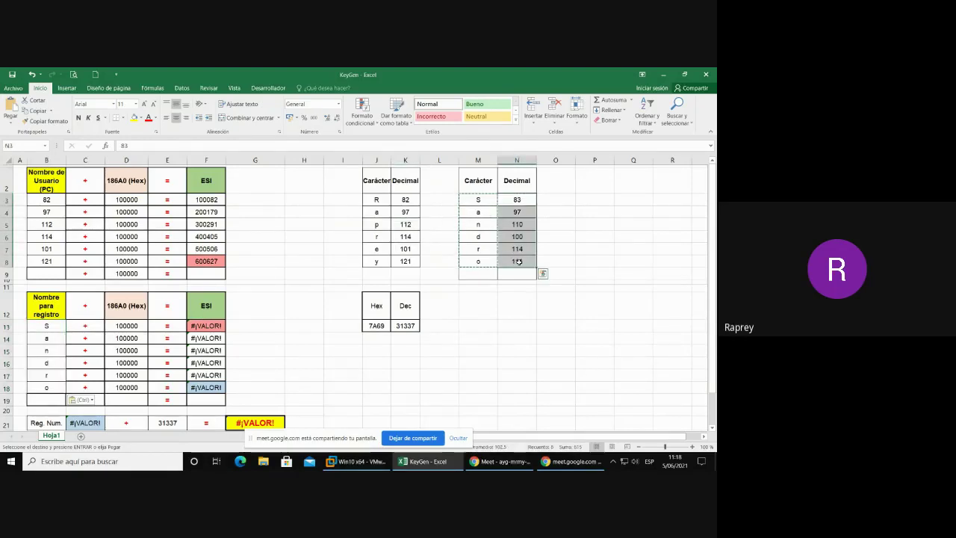
{"action": "key", "text": "ctrl+c"}
{"action": "left_click_drag", "start_coordinate": [46, 327], "coordinate": [54, 388]}
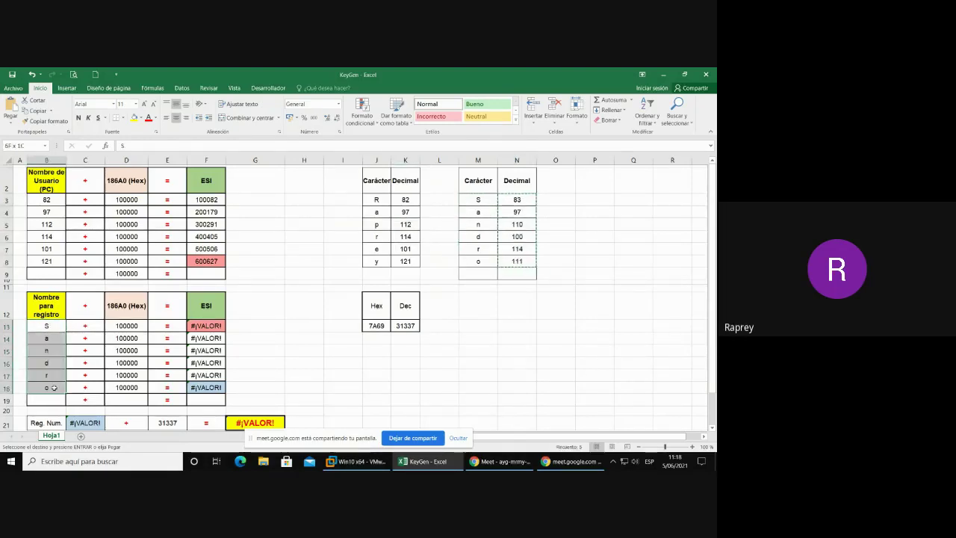
{"action": "key", "text": "ctrl+v"}
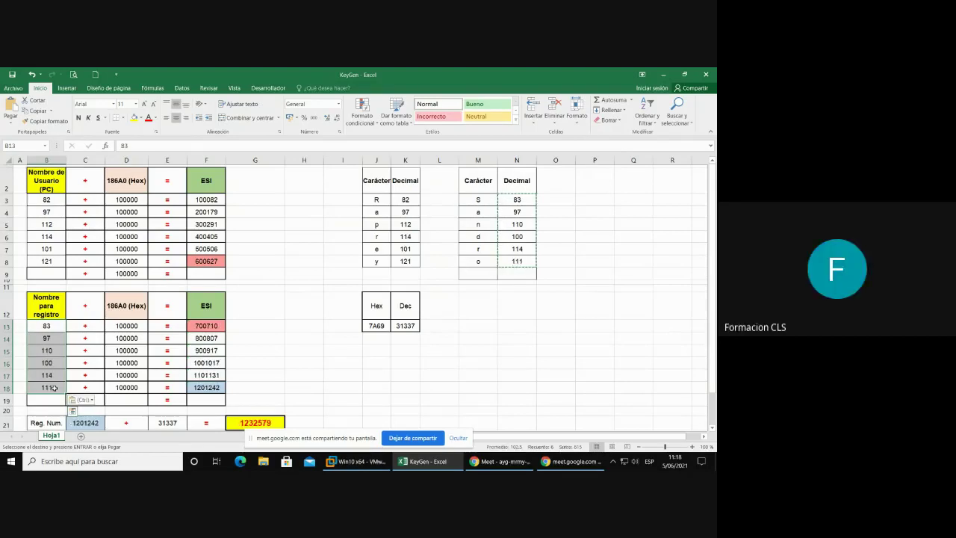
{"action": "left_click", "coordinate": [199, 390]}
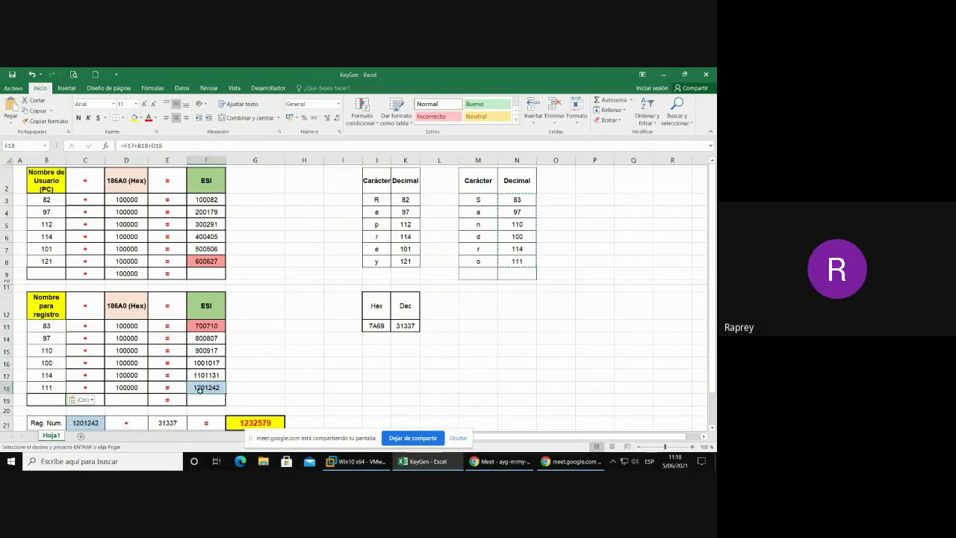
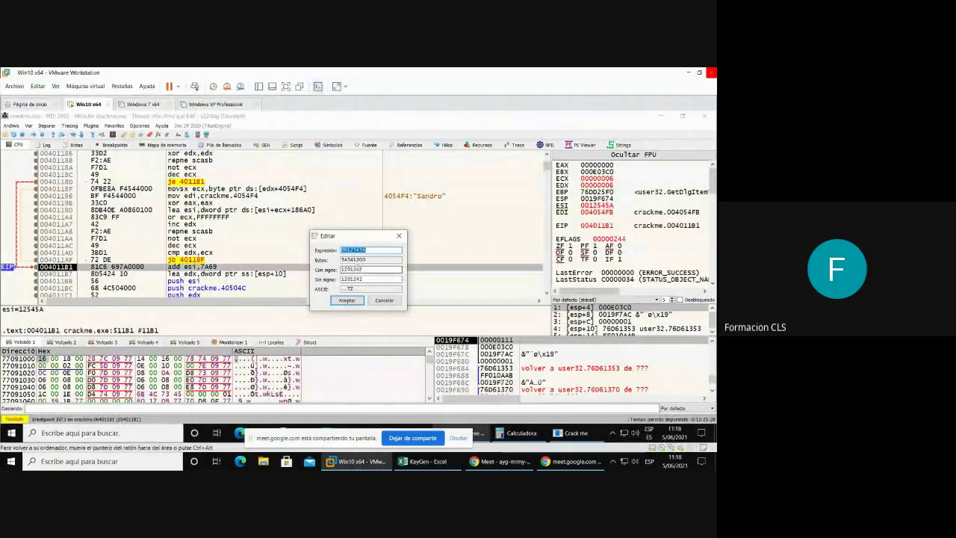
- Step over the add to ESI and confirm ESI now reads 0012CEC3 (1232579 decimal)
{"action": "left_click", "coordinate": [399, 235]}
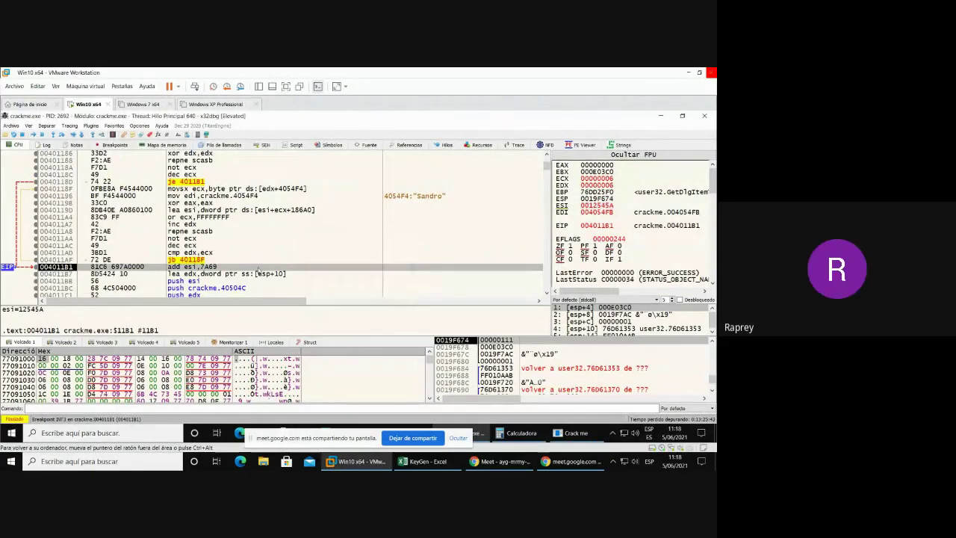
{"action": "key", "text": "F8"}
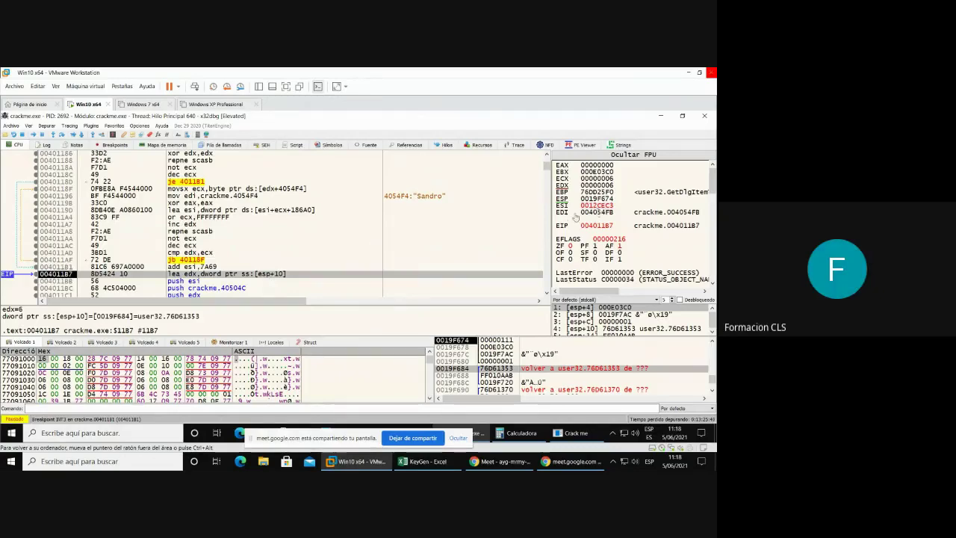
{"action": "double_click", "coordinate": [596, 206]}
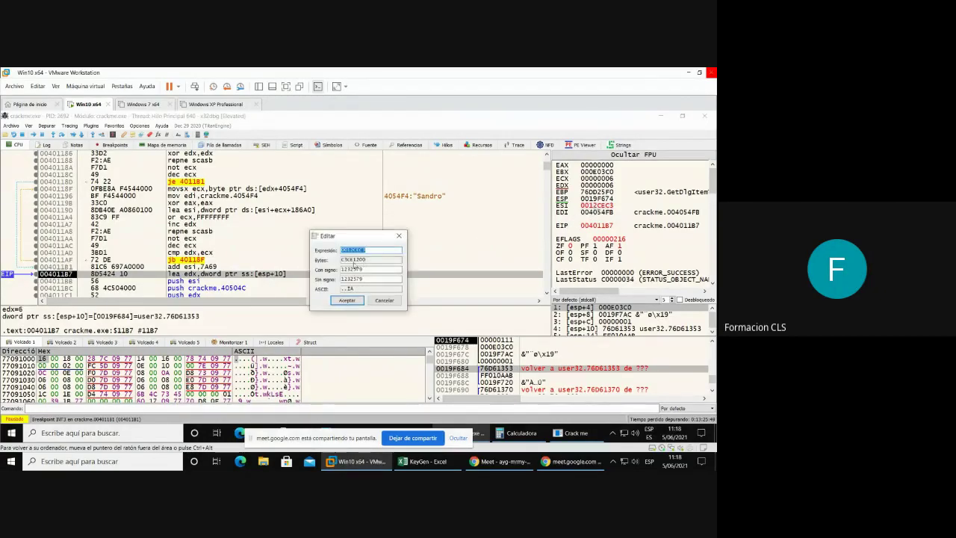
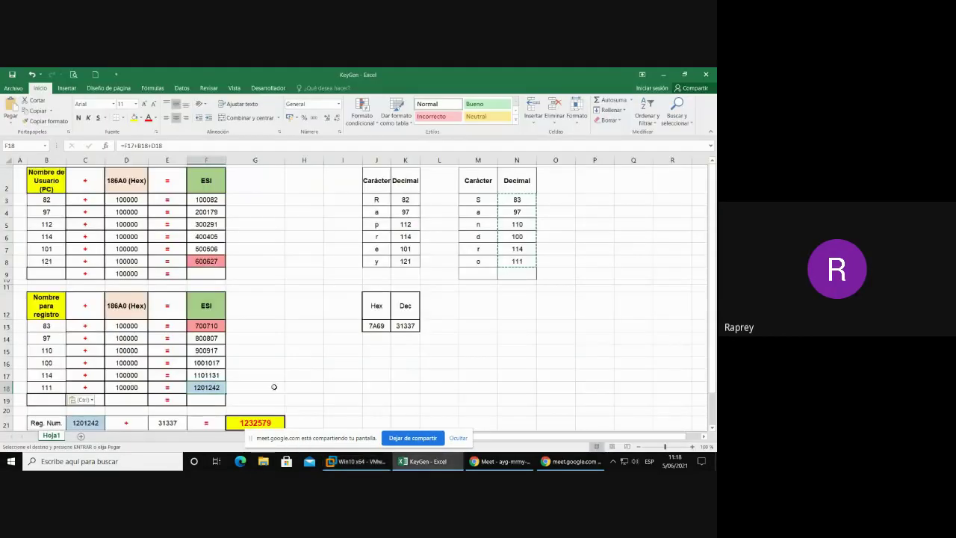
{"action": "scroll", "coordinate": [274, 387], "scroll_direction": "down", "scroll_amount": 1}
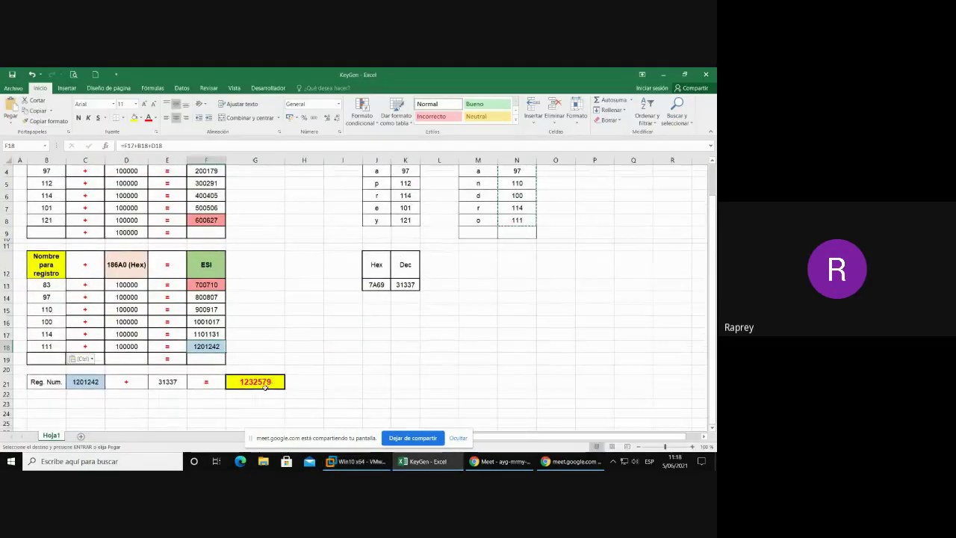
{"action": "left_click", "coordinate": [167, 381]}
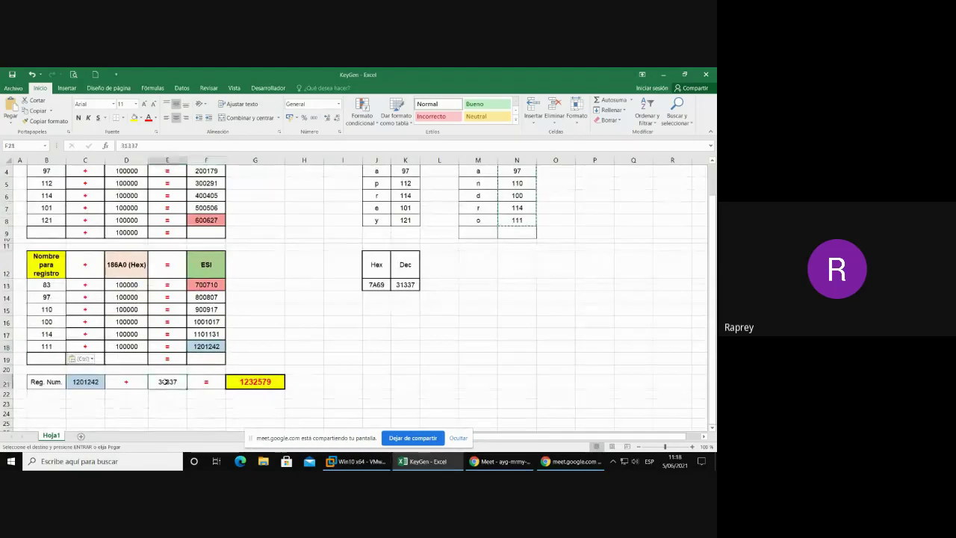
{"action": "left_click", "coordinate": [374, 286]}
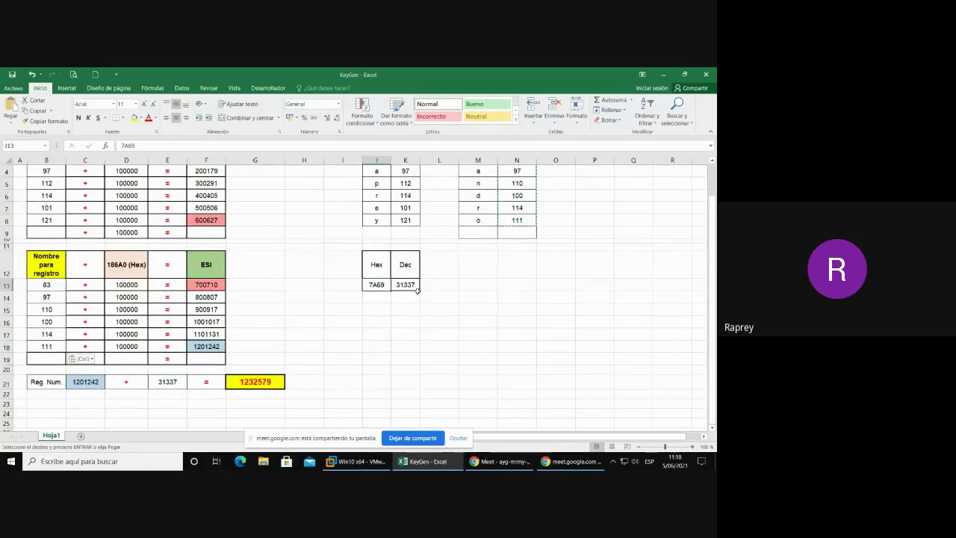
{"action": "left_click", "coordinate": [406, 284]}
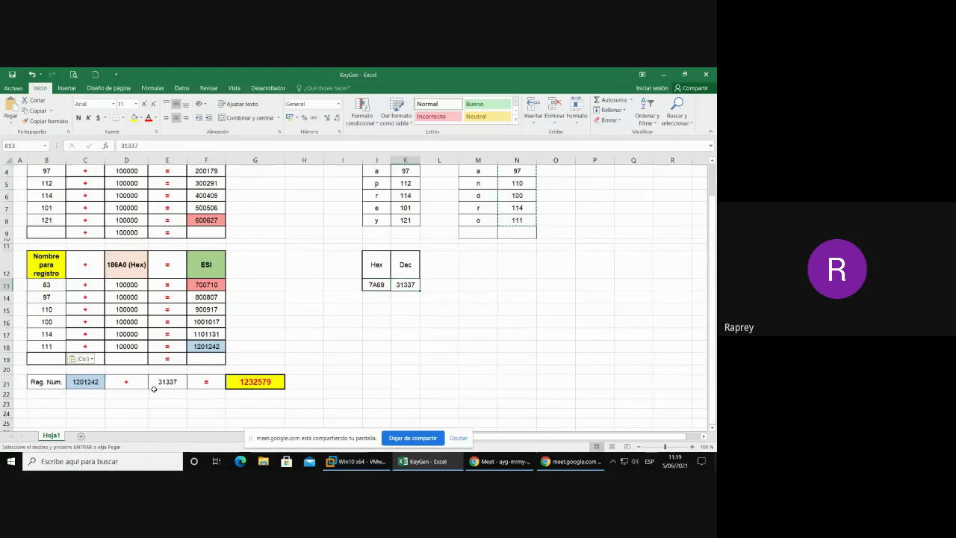
{"action": "left_click", "coordinate": [249, 380]}
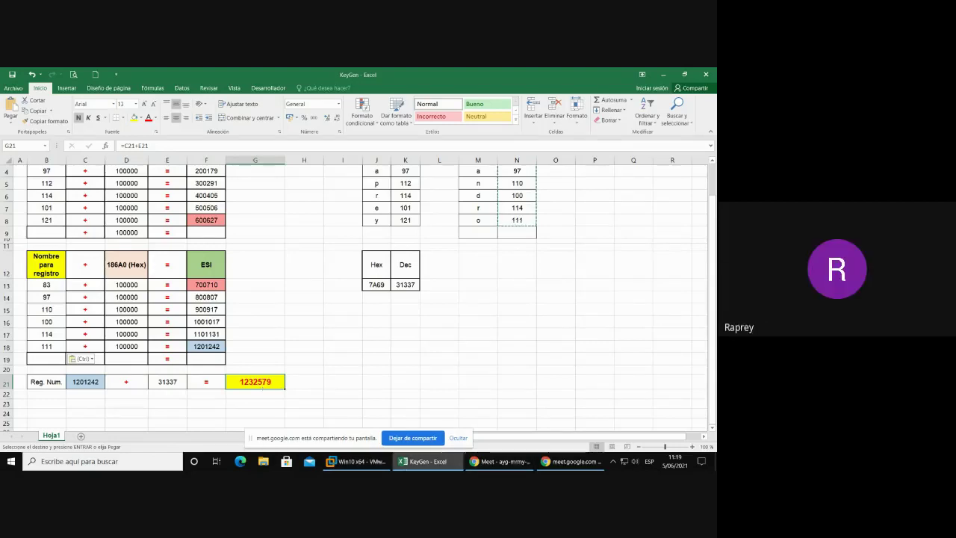
{"action": "left_click", "coordinate": [359, 461]}
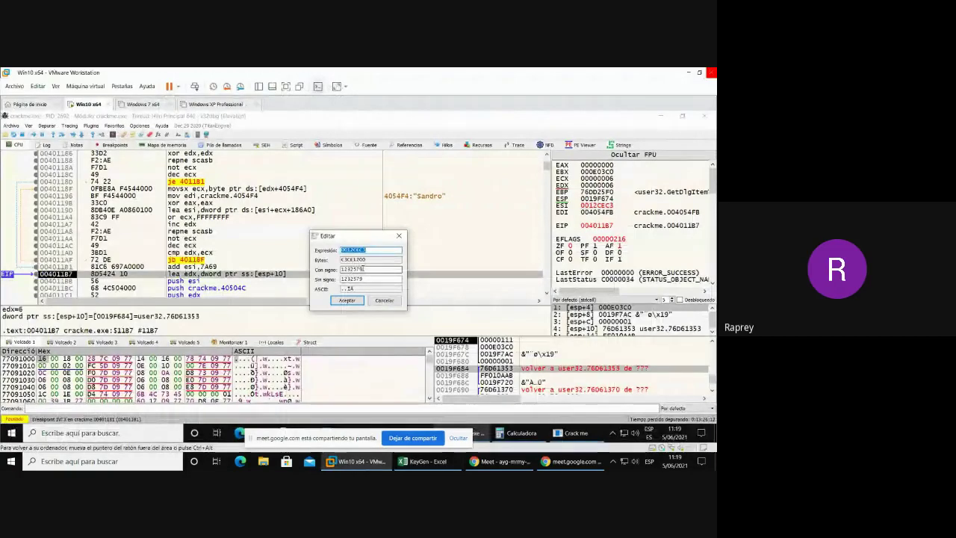
- Confirm the signed value reads 1232579 and close the Editar dialog without applying it
{"action": "double_click", "coordinate": [362, 269]}
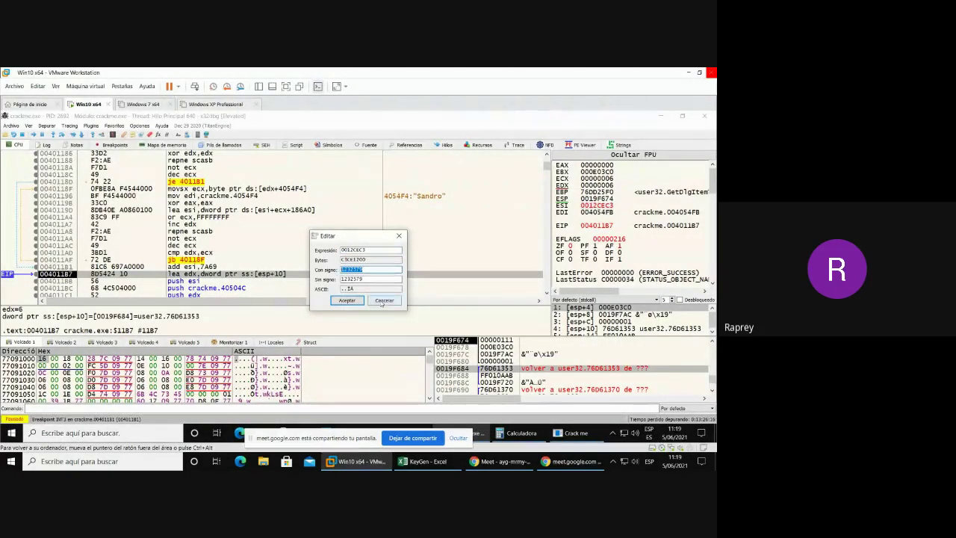
{"action": "left_click", "coordinate": [400, 236]}
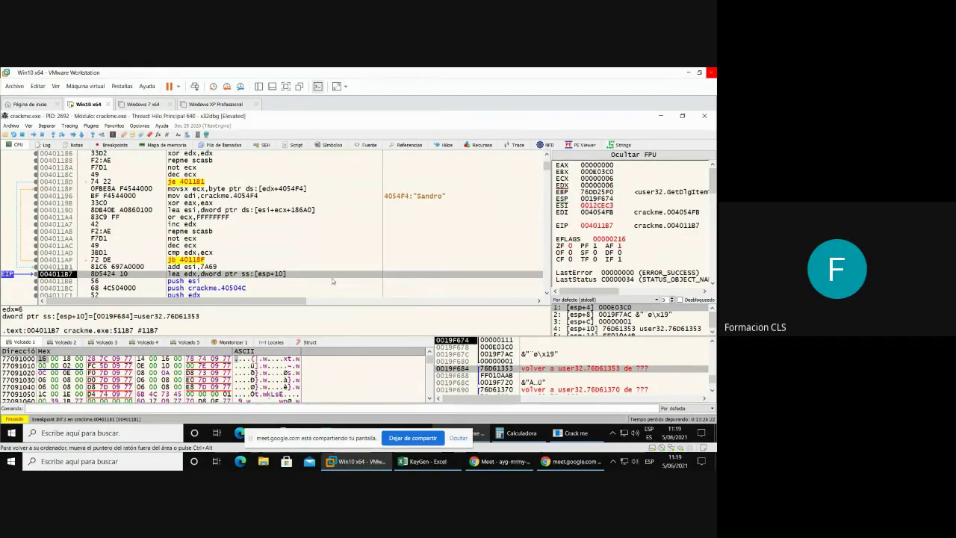
- Step over the instructions and the wsprintfA call until EIP reaches 004011D0
{"action": "scroll", "coordinate": [333, 280], "scroll_direction": "down", "scroll_amount": 1}
{"action": "scroll", "coordinate": [332, 281], "scroll_direction": "down", "scroll_amount": 2}
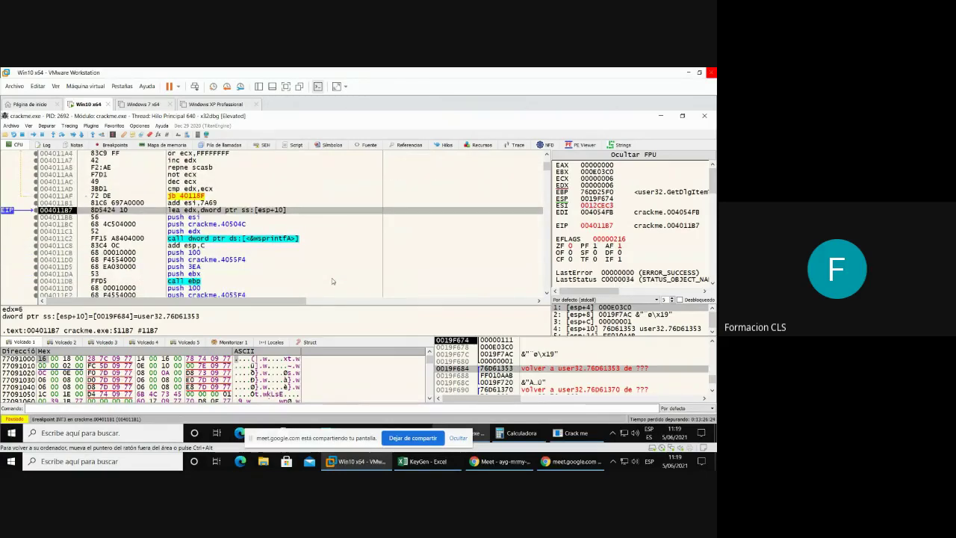
{"action": "key", "text": "F8"}
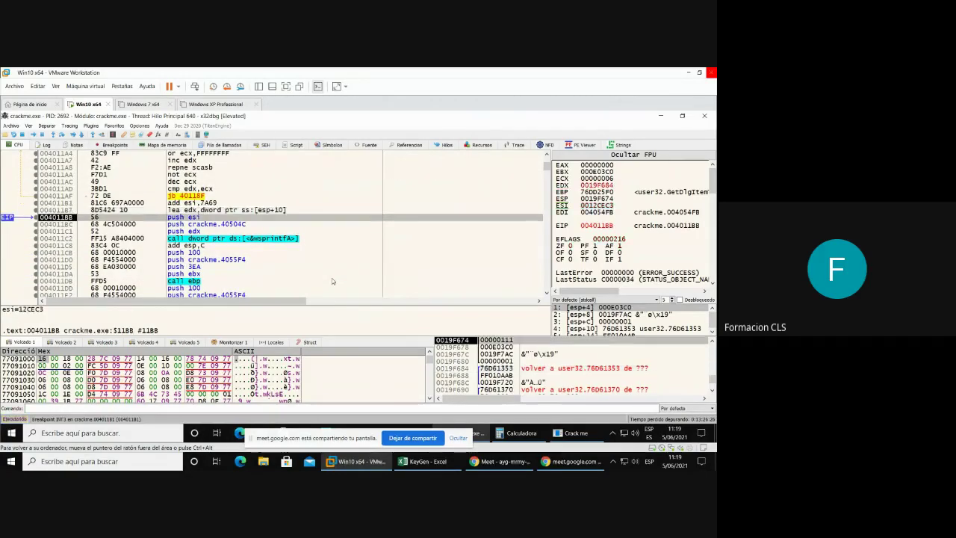
{"action": "key", "text": "F8"}
{"action": "key", "text": "F8"}
{"action": "key", "text": "F8"}
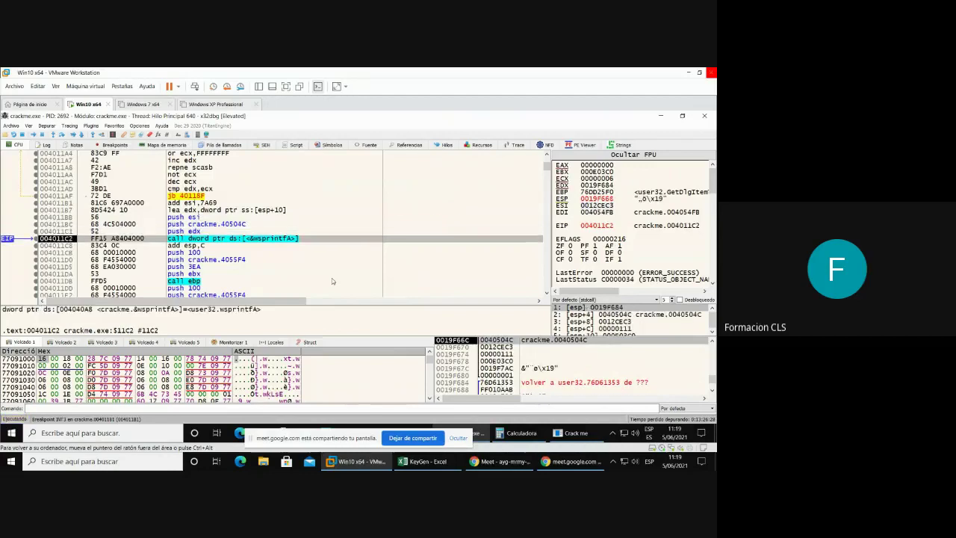
{"action": "scroll", "coordinate": [332, 278], "scroll_direction": "down", "scroll_amount": 1}
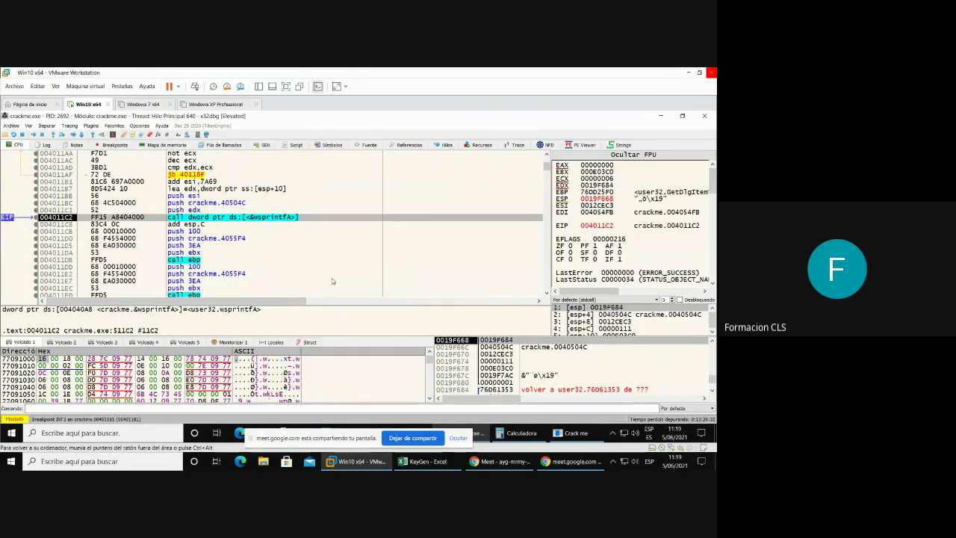
{"action": "key", "text": "F8"}
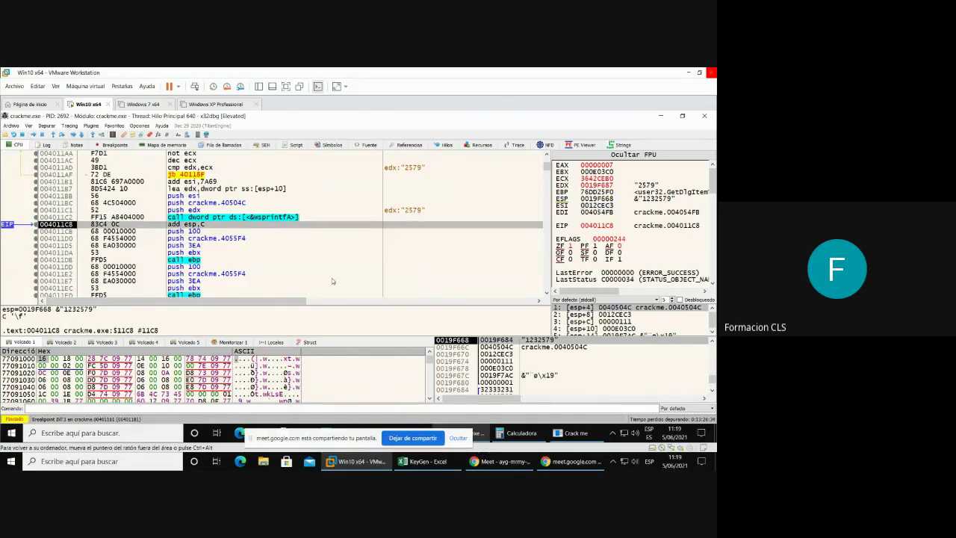
{"action": "key", "text": "F8"}
{"action": "key", "text": "F8"}
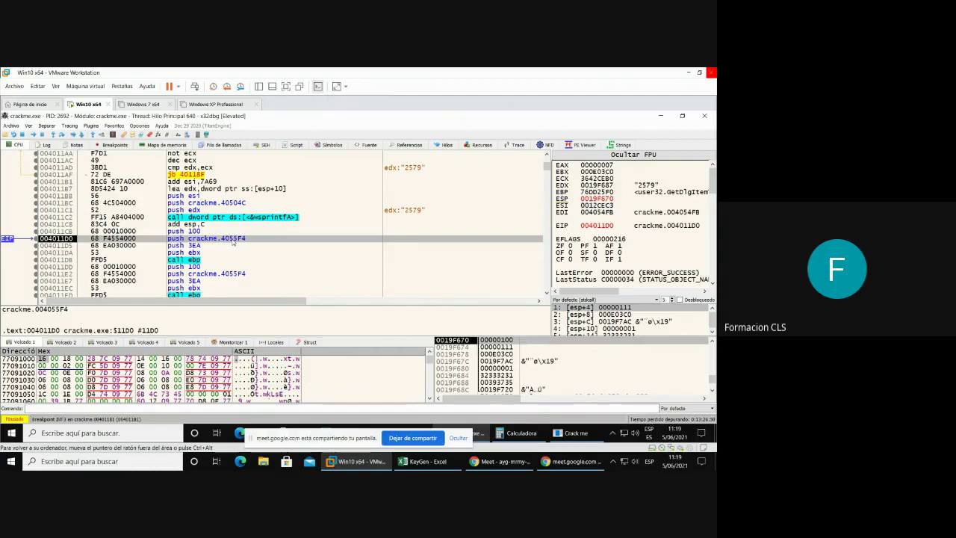
- Follow the push crackme.40504C operand to show address 0040504C in the memory dump
{"action": "scroll", "coordinate": [237, 204], "scroll_direction": "up", "scroll_amount": 1}
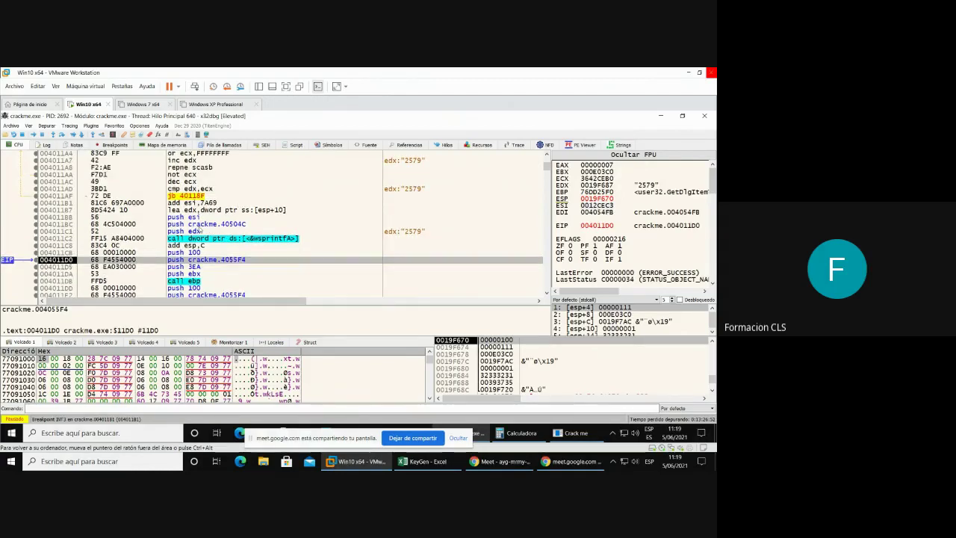
{"action": "left_click", "coordinate": [235, 224]}
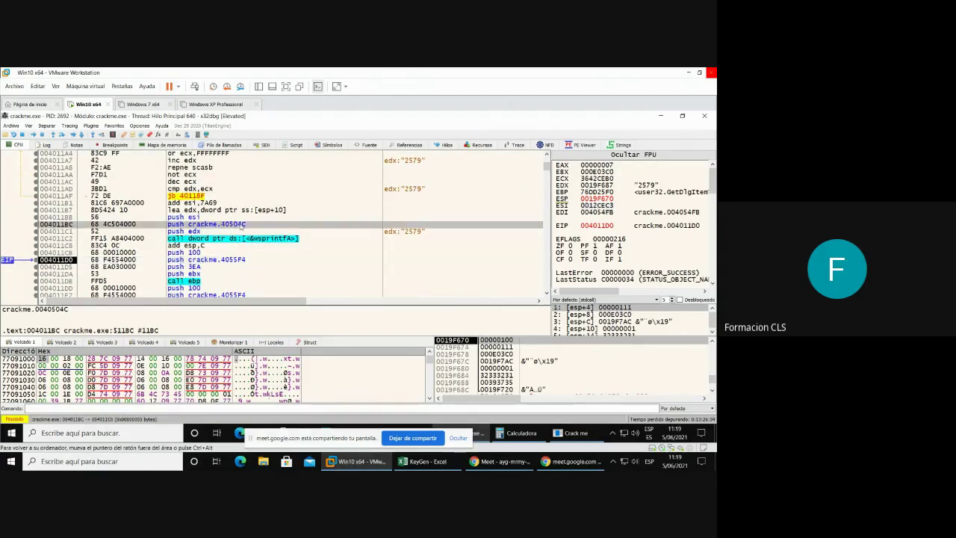
{"action": "right_click", "coordinate": [240, 226]}
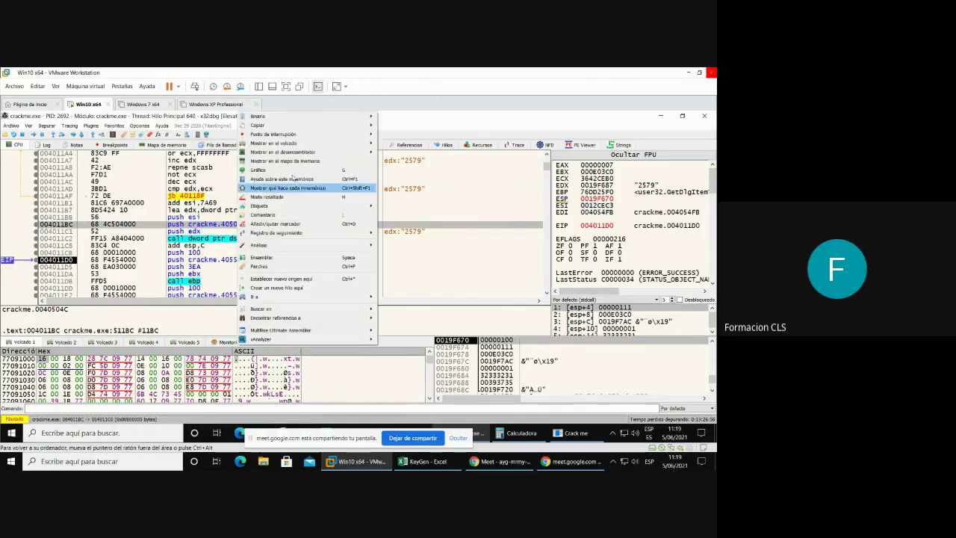
{"action": "mouse_move", "coordinate": [282, 143]}
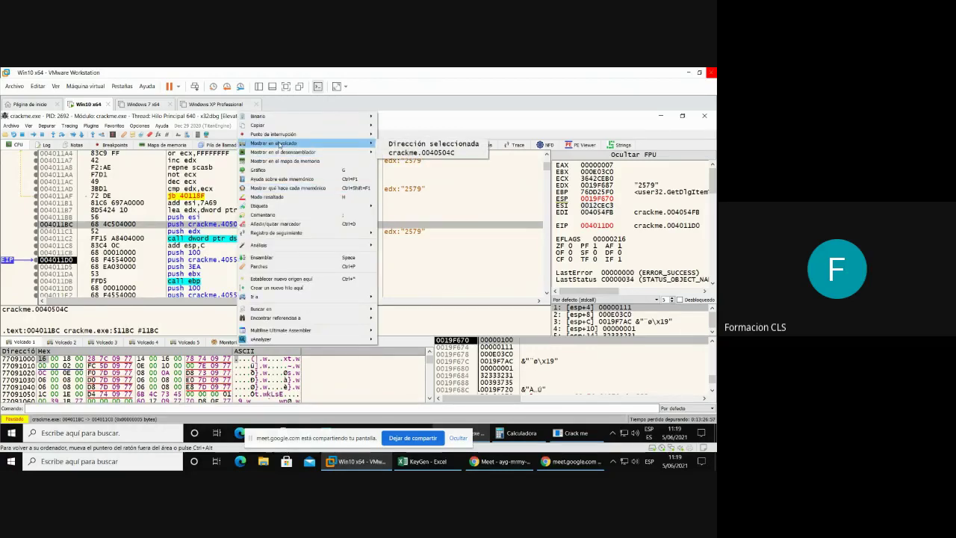
{"action": "left_click", "coordinate": [455, 153]}
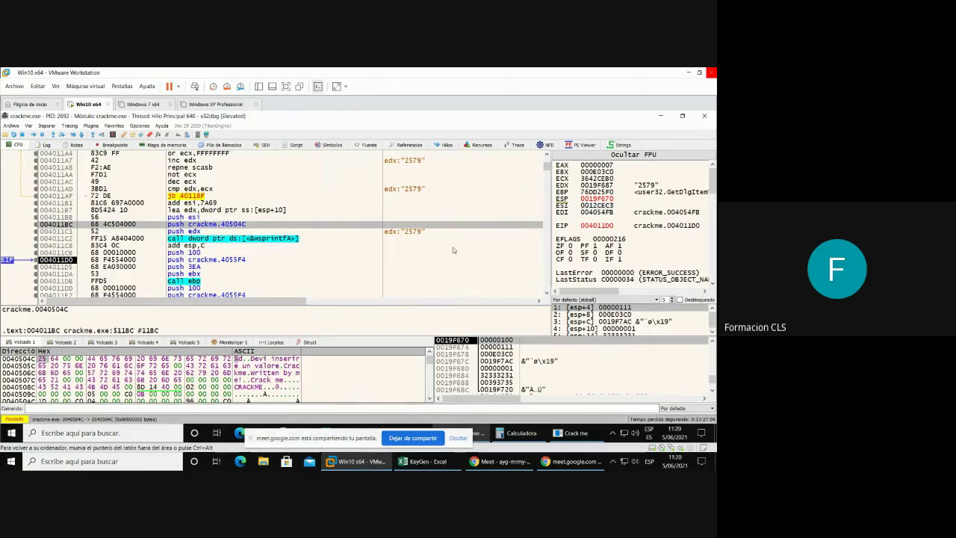
- Select the current instruction at 004011D0 in the disassembly
{"action": "left_click", "coordinate": [207, 261]}
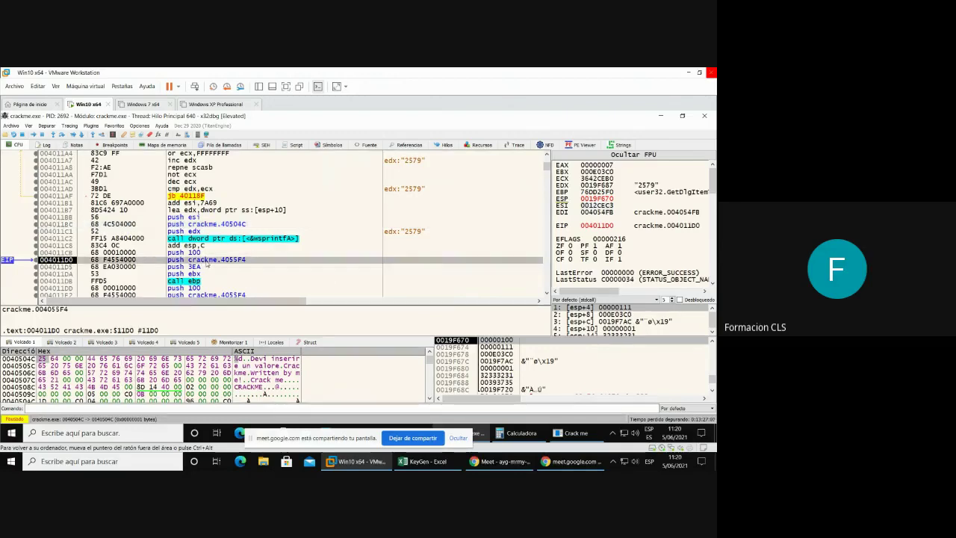
{"action": "scroll", "coordinate": [278, 275], "scroll_direction": "down", "scroll_amount": 1}
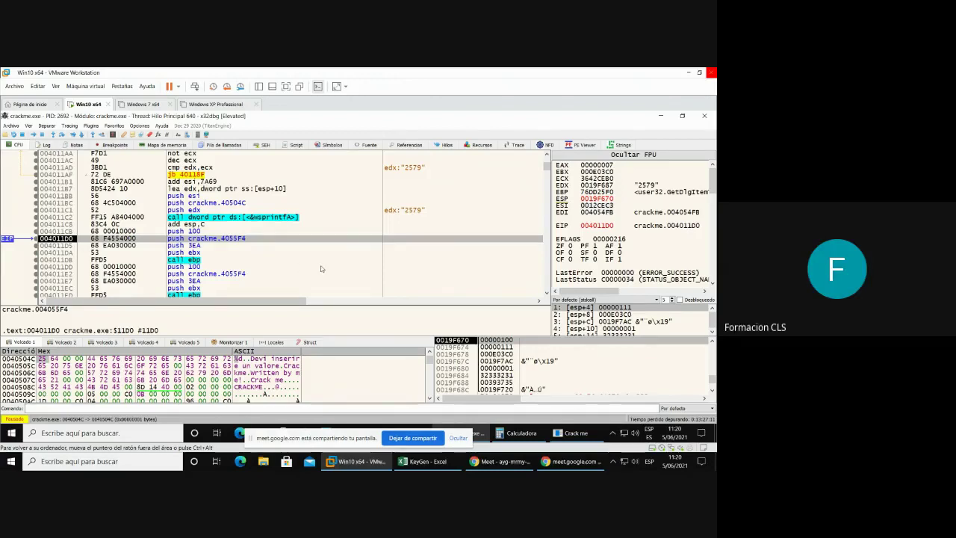
{"action": "scroll", "coordinate": [321, 269], "scroll_direction": "down", "scroll_amount": 1}
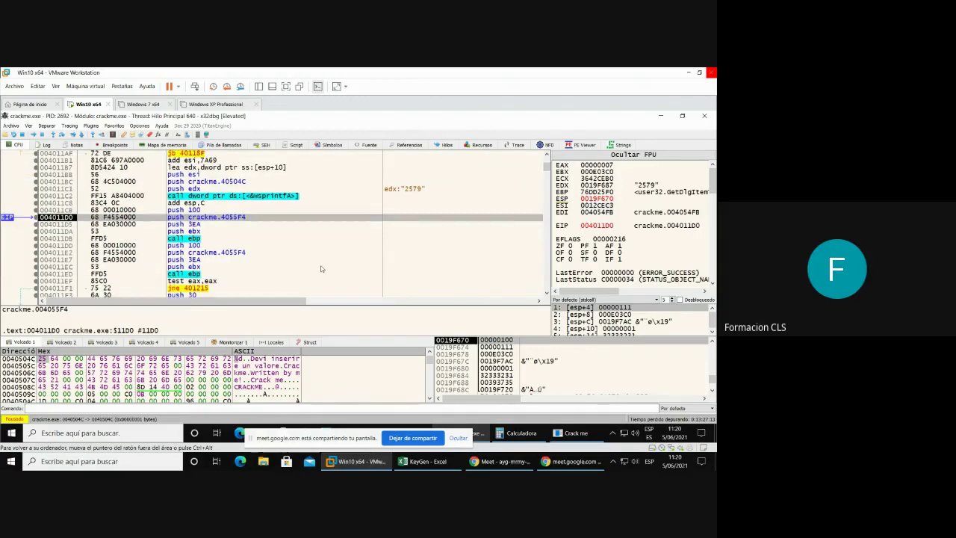
- Step over both GetDlgItemTextA calls that read the dialog's name and serial text
{"action": "key", "text": "F8"}
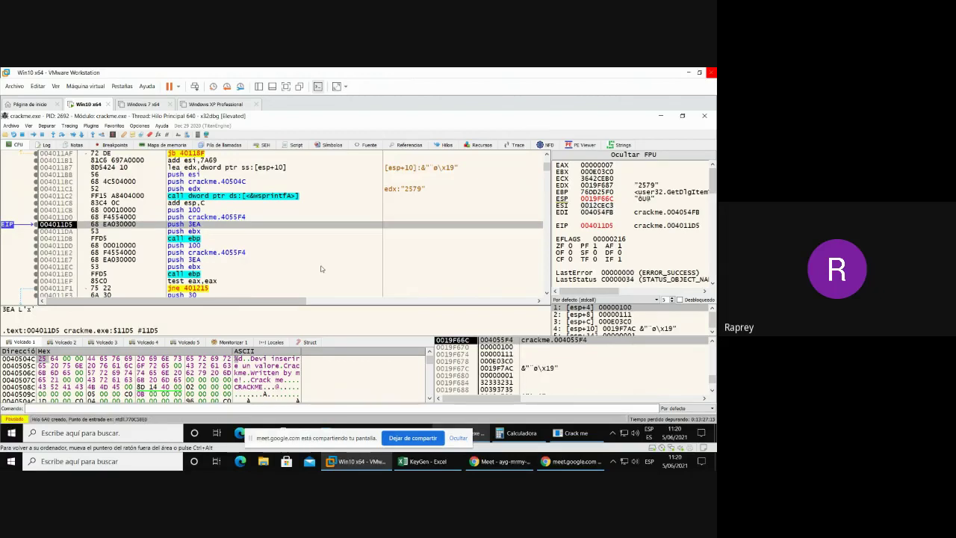
{"action": "key", "text": "F8"}
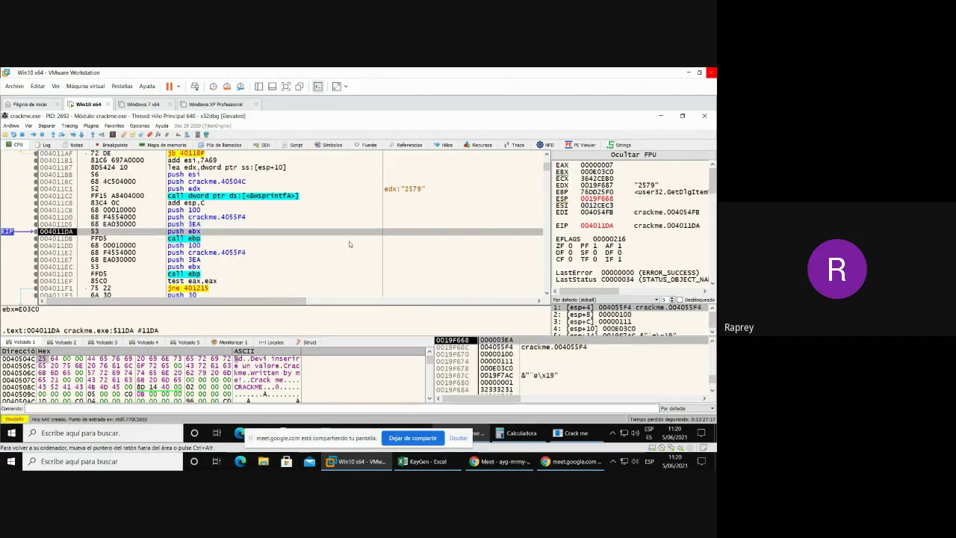
{"action": "key", "text": "F8"}
{"action": "key", "text": "F8"}
{"action": "key", "text": "F8"}
{"action": "key", "text": "F8"}
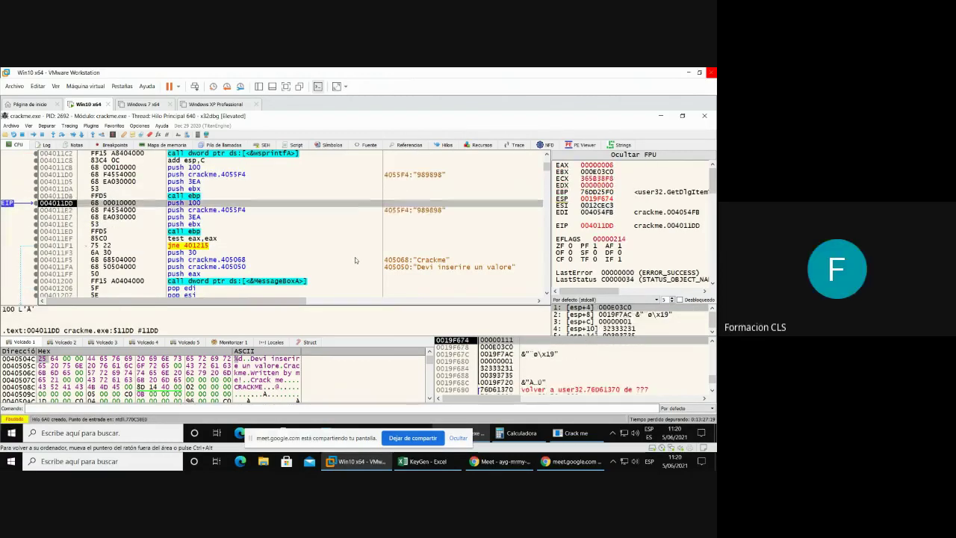
{"action": "key", "text": "F8"}
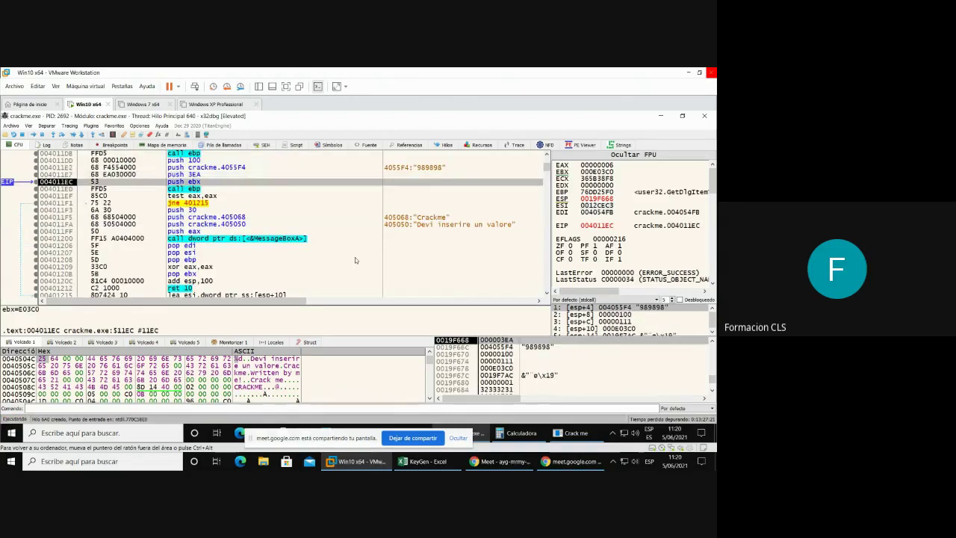
{"action": "key", "text": "F8"}
{"action": "key", "text": "F8"}
{"action": "key", "text": "F8"}
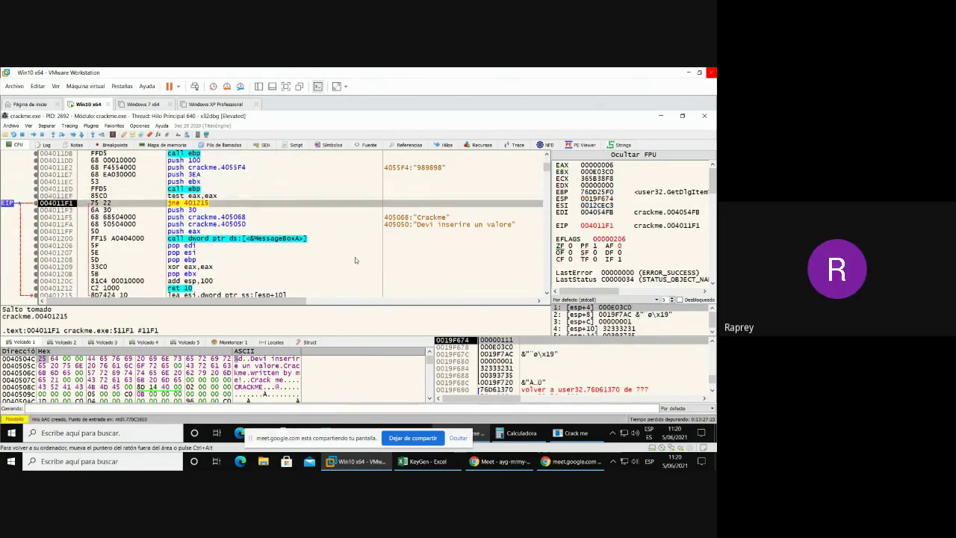
{"action": "scroll", "coordinate": [354, 257], "scroll_direction": "down", "scroll_amount": 4}
{"action": "key", "text": "F8"}
{"action": "scroll", "coordinate": [355, 257], "scroll_direction": "down", "scroll_amount": 2}
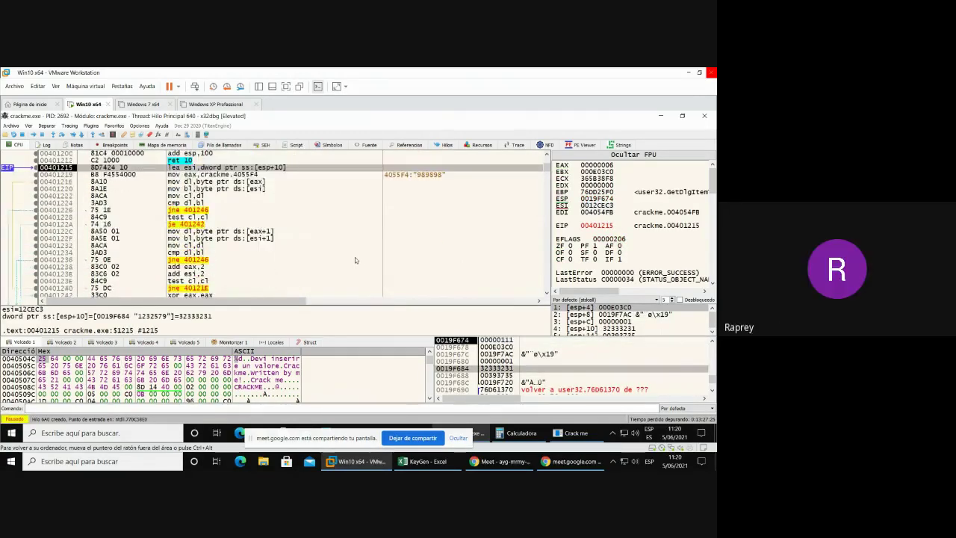
{"action": "scroll", "coordinate": [354, 260], "scroll_direction": "up", "scroll_amount": 2}
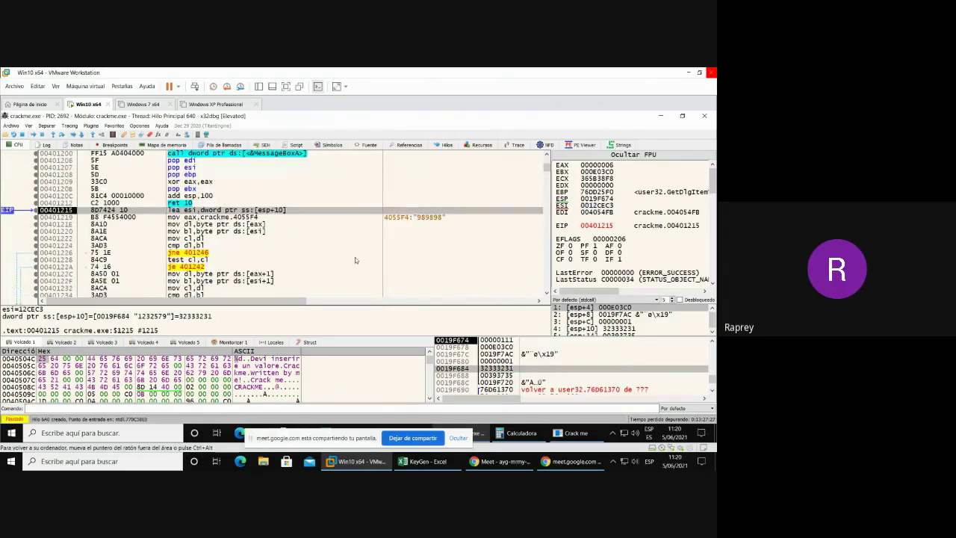
- Step through loading 1232579 into ESI and the first character comparison against 989898, following the mismatch jump
{"action": "key", "text": "F8"}
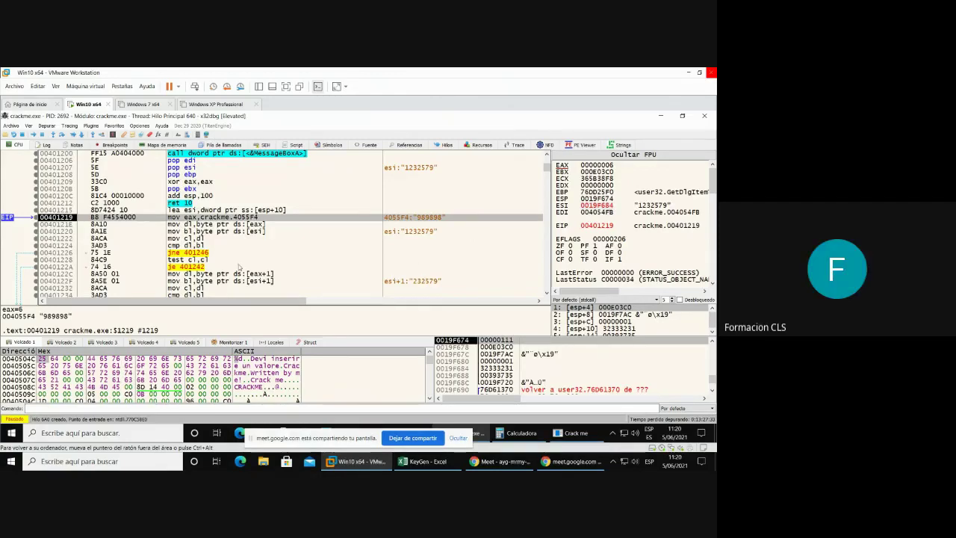
{"action": "scroll", "coordinate": [239, 266], "scroll_direction": "down", "scroll_amount": 1}
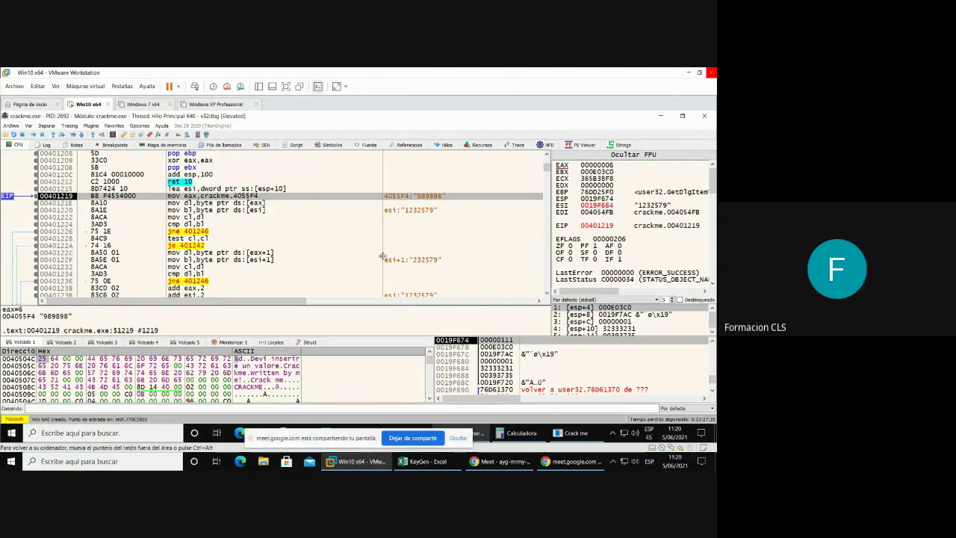
{"action": "scroll", "coordinate": [382, 256], "scroll_direction": "down", "scroll_amount": 1}
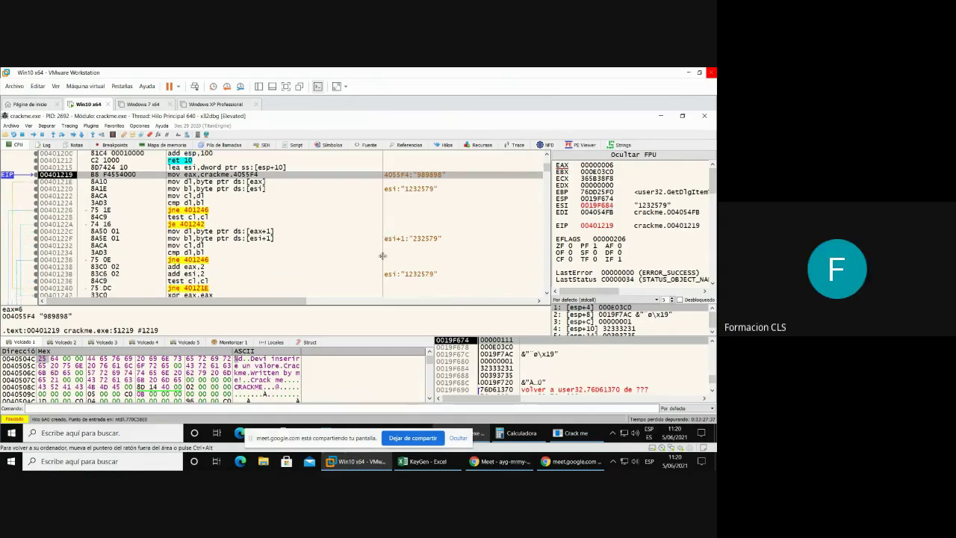
{"action": "key", "text": "F8"}
{"action": "key", "text": "F8"}
{"action": "key", "text": "F8"}
{"action": "key", "text": "F8"}
{"action": "key", "text": "F8"}
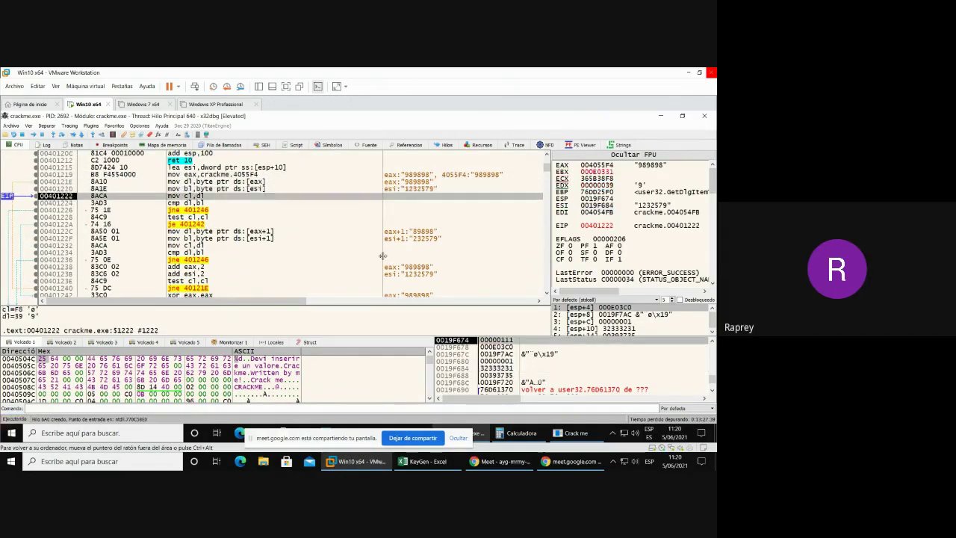
{"action": "key", "text": "F8"}
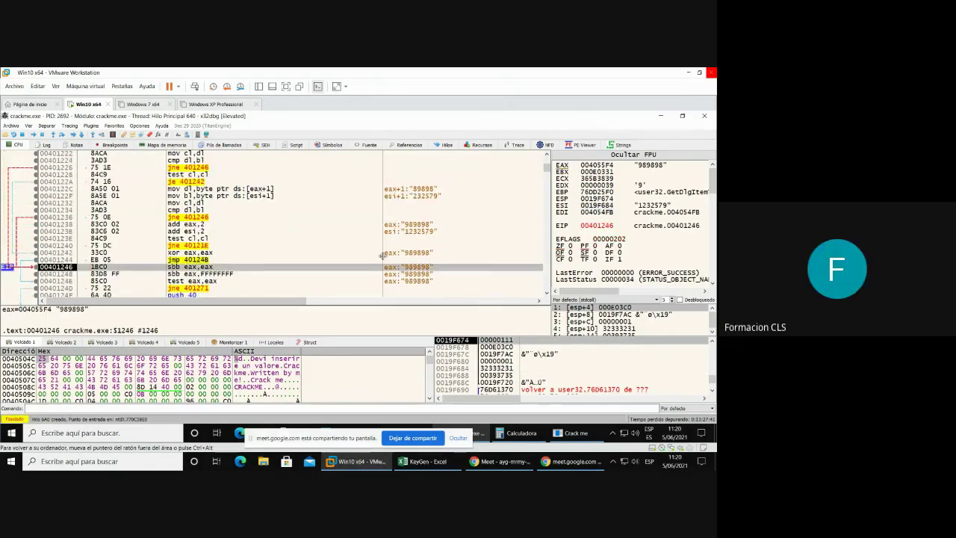
{"action": "scroll", "coordinate": [382, 256], "scroll_direction": "down", "scroll_amount": 2}
{"action": "scroll", "coordinate": [383, 257], "scroll_direction": "down", "scroll_amount": 1}
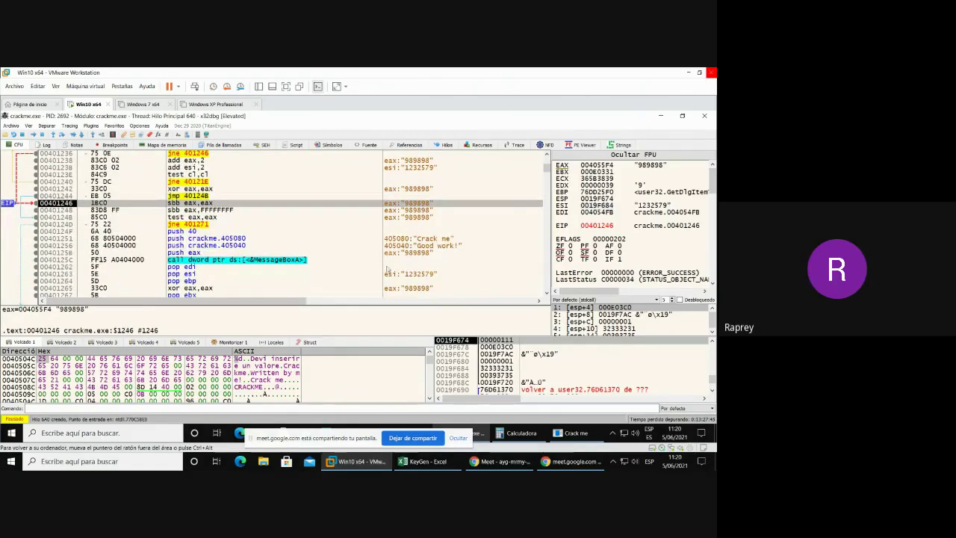
- Minimize the debugger and bring the KeyGen Excel sheet to the front
{"action": "mouse_move", "coordinate": [438, 464]}
{"action": "left_click", "coordinate": [661, 116]}
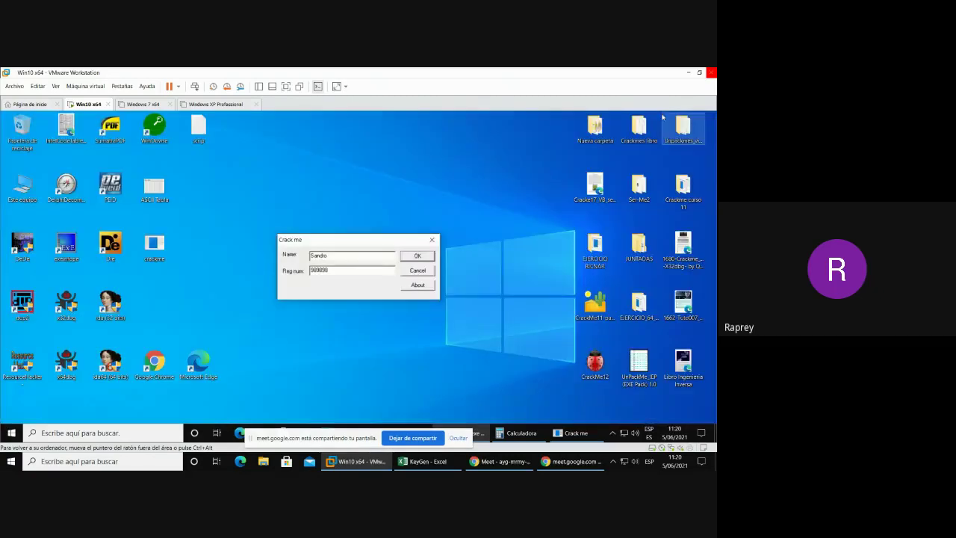
{"action": "left_click", "coordinate": [421, 461]}
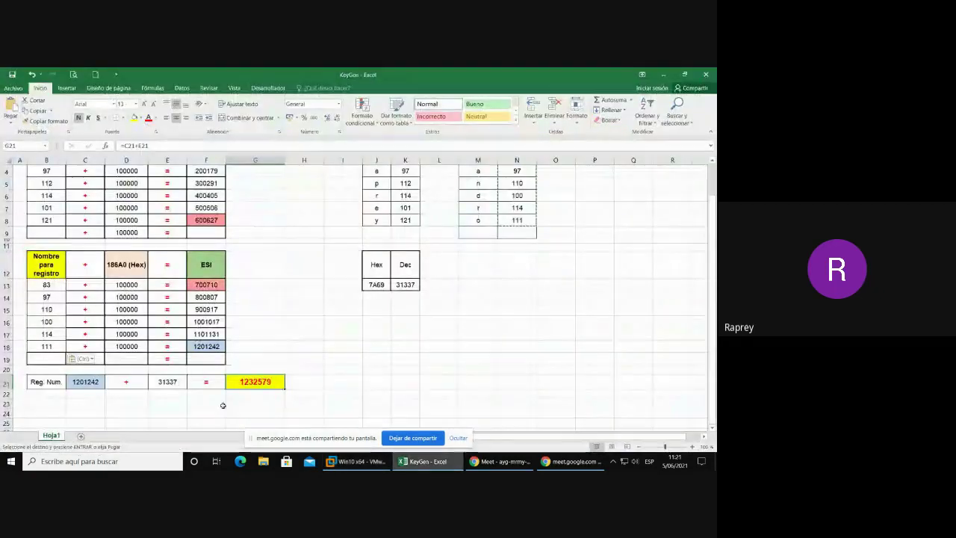
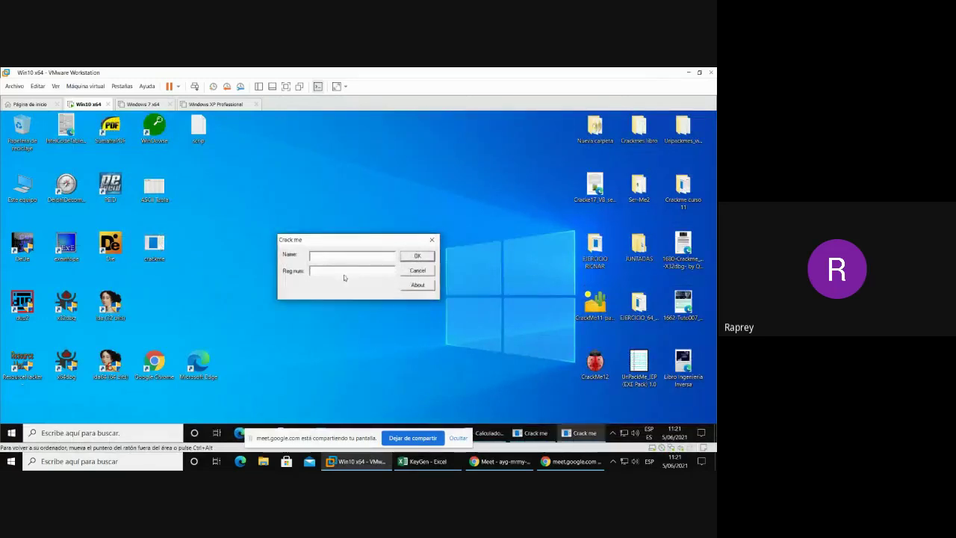
- Type the user's name into the Crack me Name field, deleting the stray extra letter
{"action": "type", "text": "Sran"}
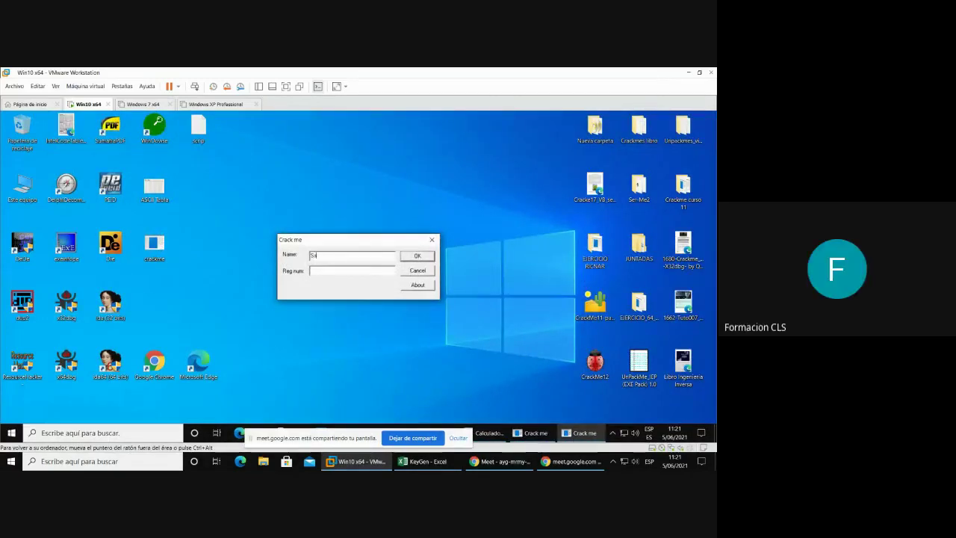
{"action": "type", "text": "dro"}
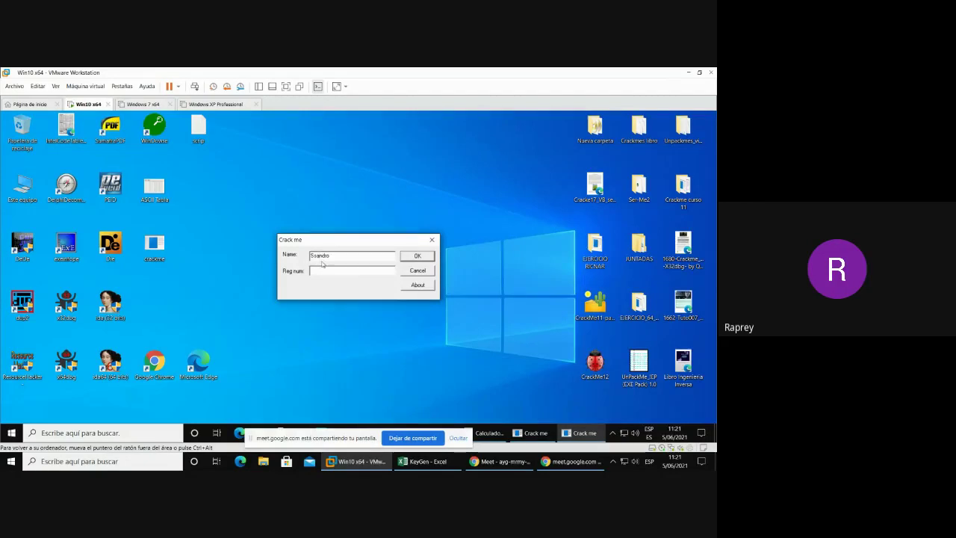
{"action": "key", "text": "BackSpace"}
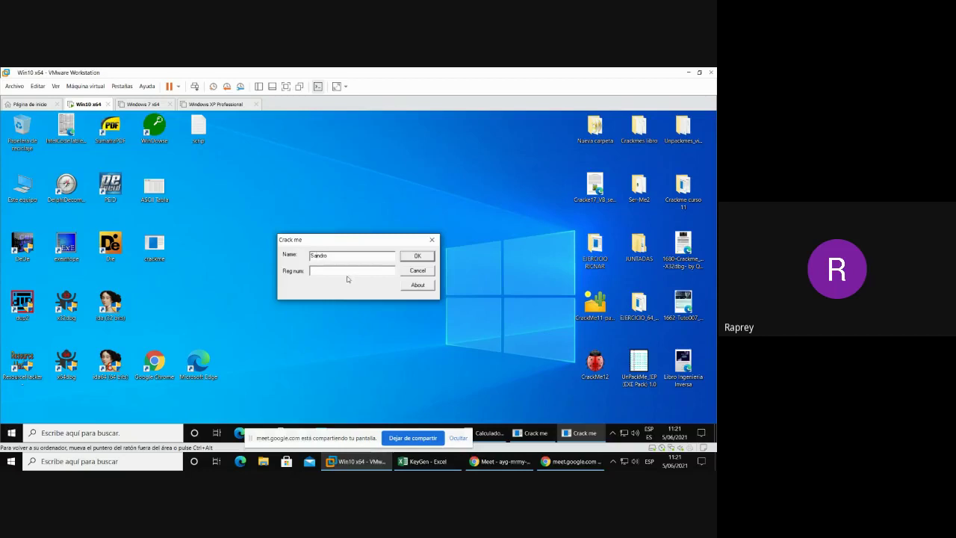
- Bring up the KeyGen workbook to read the registration number 1232579 in cell G21
{"action": "left_click", "coordinate": [439, 462]}
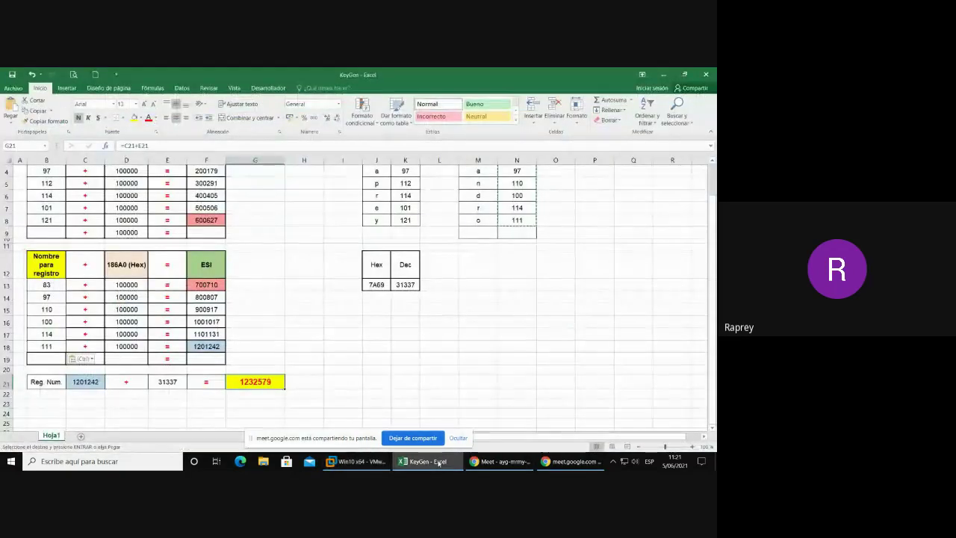
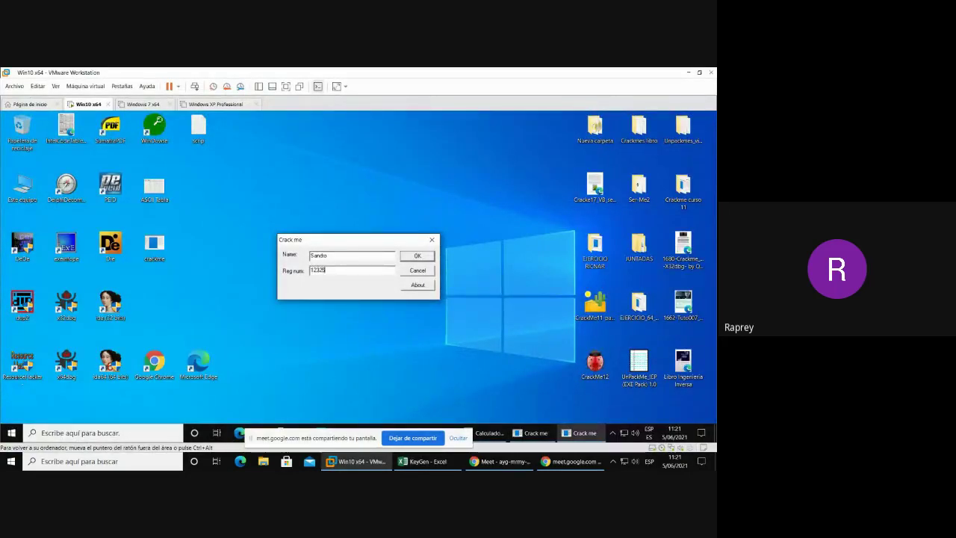
{"action": "left_click", "coordinate": [422, 462]}
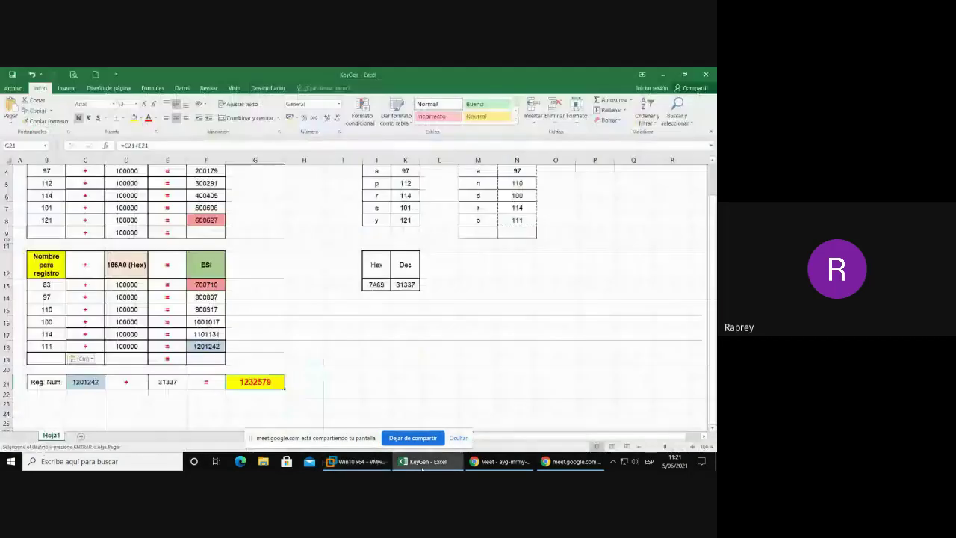
{"action": "left_click", "coordinate": [357, 461]}
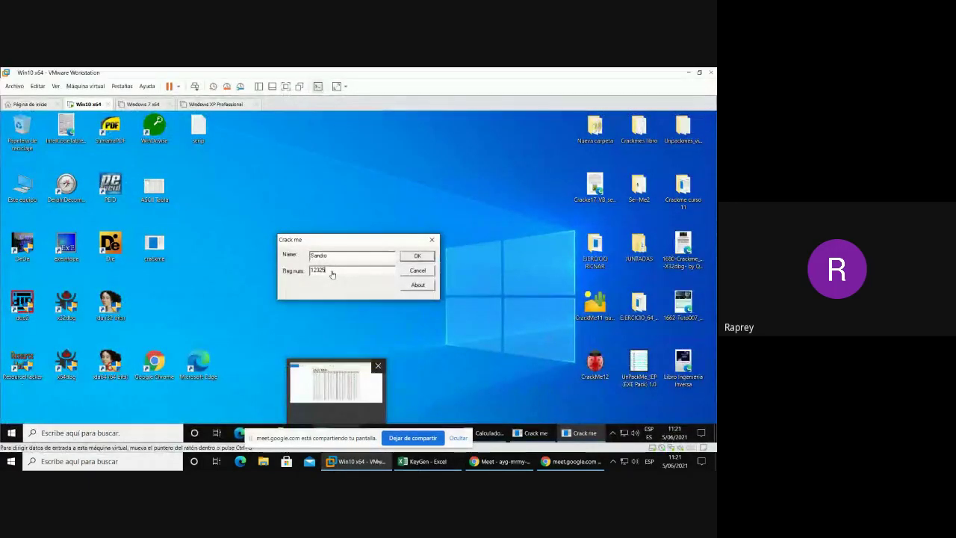
{"action": "type", "text": "7"}
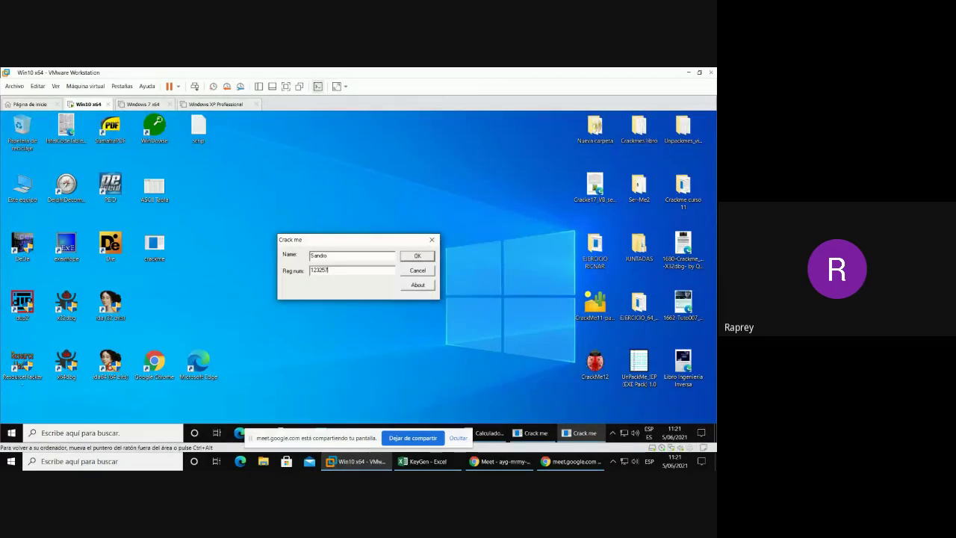
{"action": "type", "text": "8"}
{"action": "key", "text": "Return"}
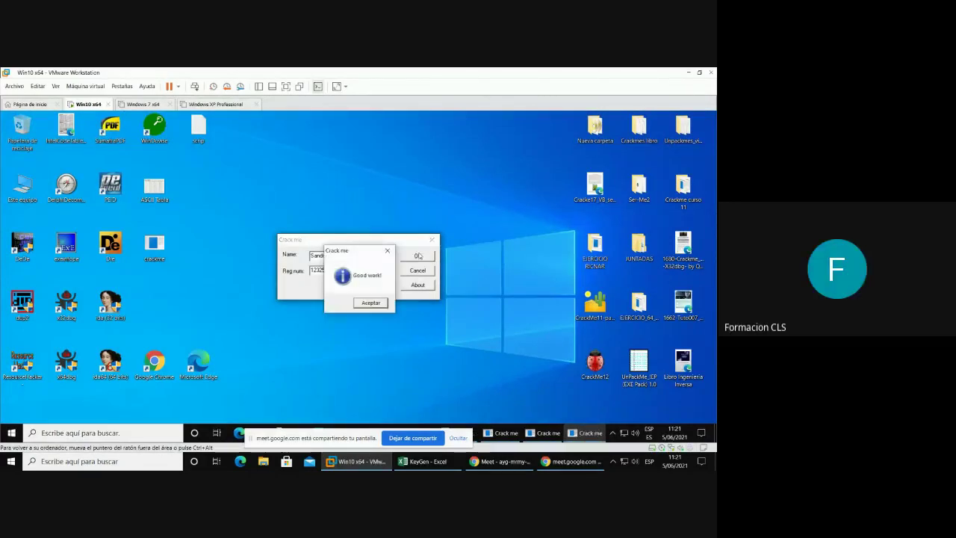
{"action": "left_click", "coordinate": [380, 306]}
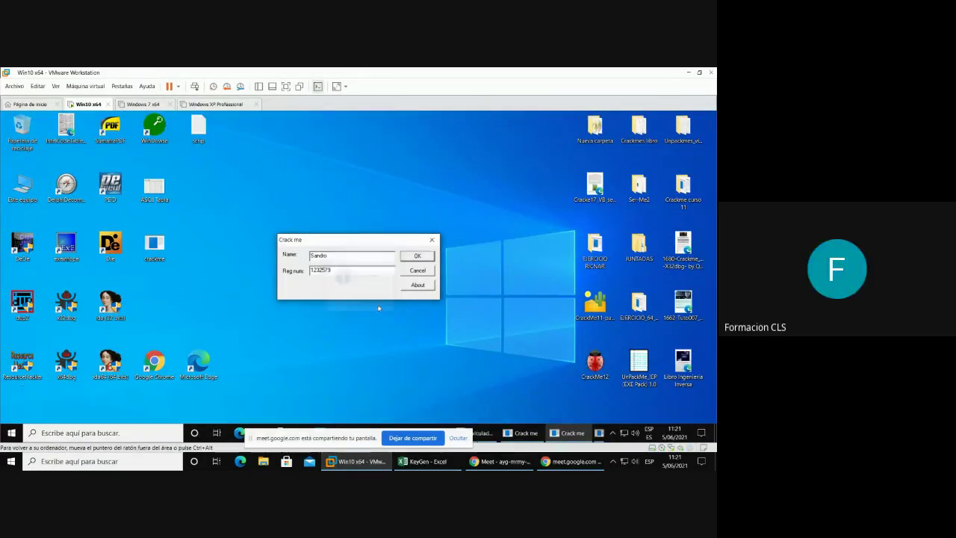
- Close the Crack me dialog and return to x32dbg paused in the check code
{"action": "mouse_move", "coordinate": [427, 468]}
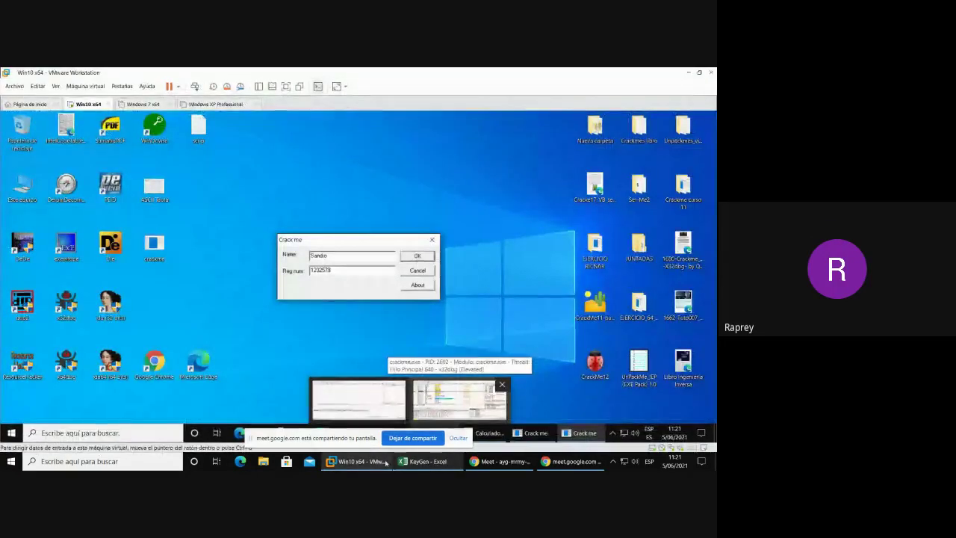
{"action": "left_click", "coordinate": [369, 463]}
{"action": "left_click", "coordinate": [369, 463]}
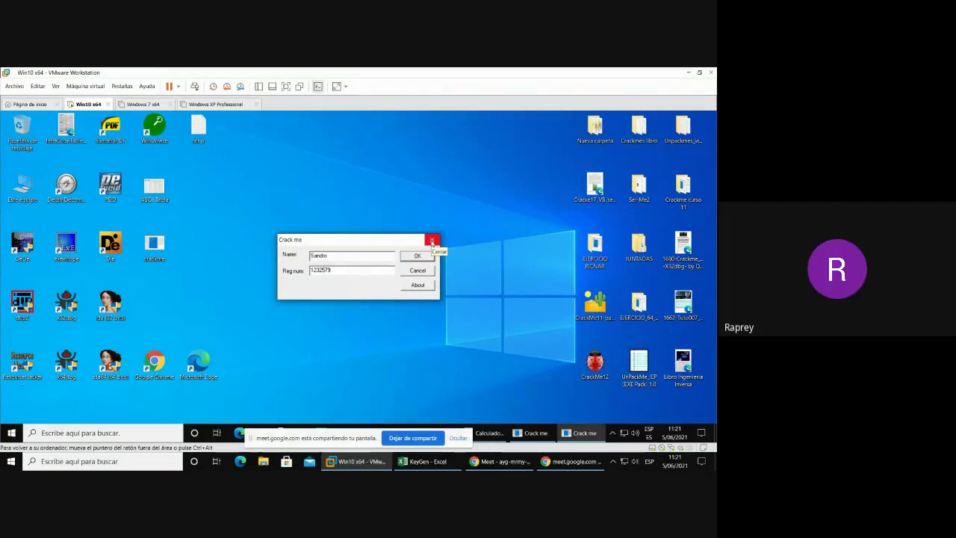
{"action": "left_click", "coordinate": [432, 240]}
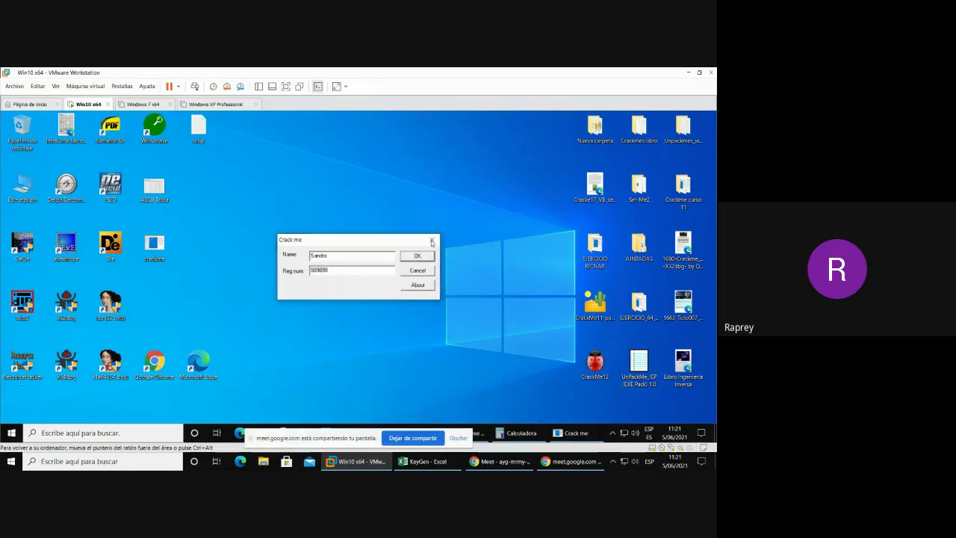
{"action": "key", "text": "Return"}
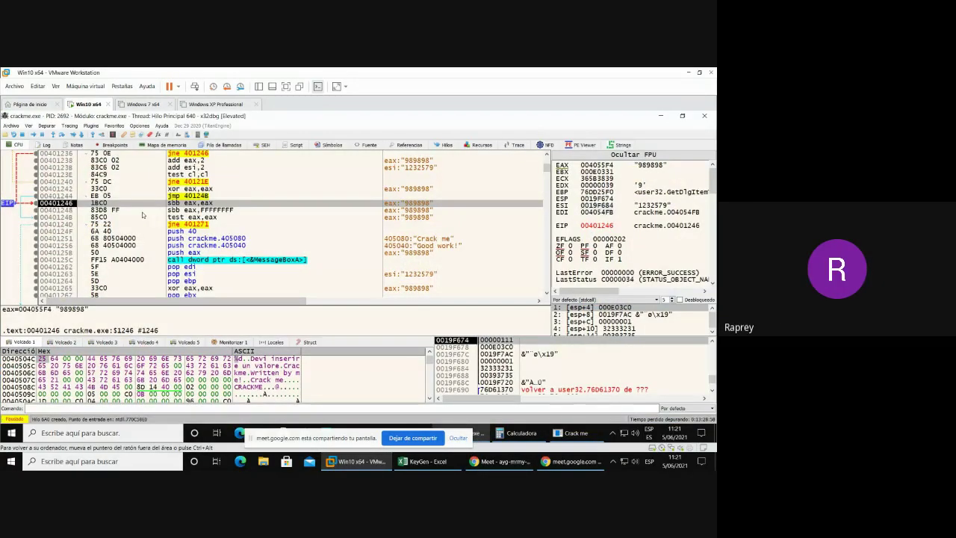
{"action": "scroll", "coordinate": [243, 224], "scroll_direction": "down", "scroll_amount": 1}
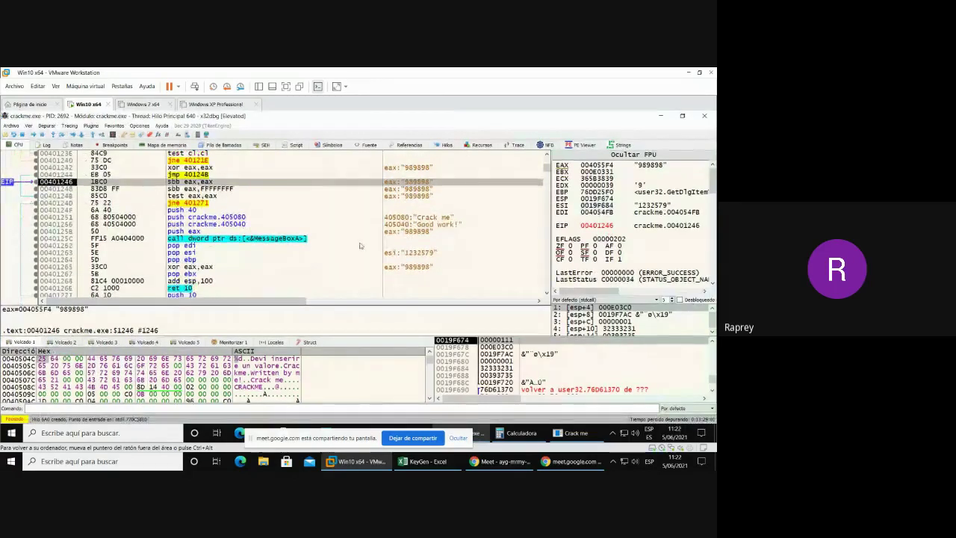
{"action": "scroll", "coordinate": [359, 245], "scroll_direction": "down", "scroll_amount": 1}
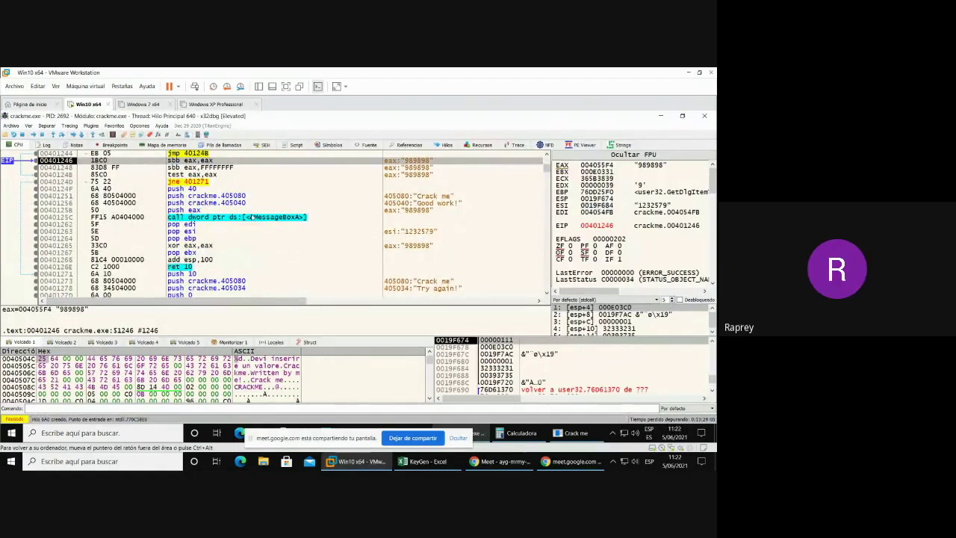
{"action": "scroll", "coordinate": [240, 212], "scroll_direction": "up", "scroll_amount": 1}
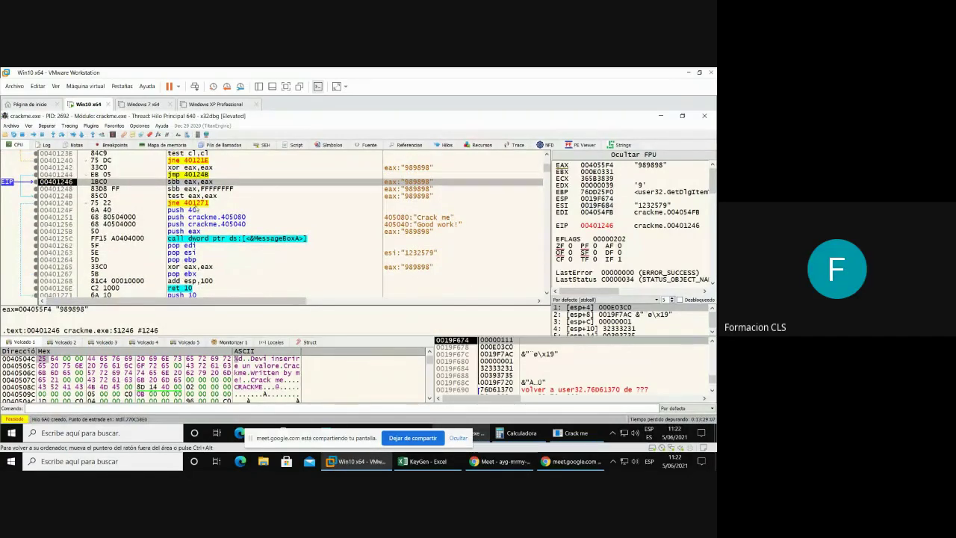
{"action": "left_click", "coordinate": [194, 162]}
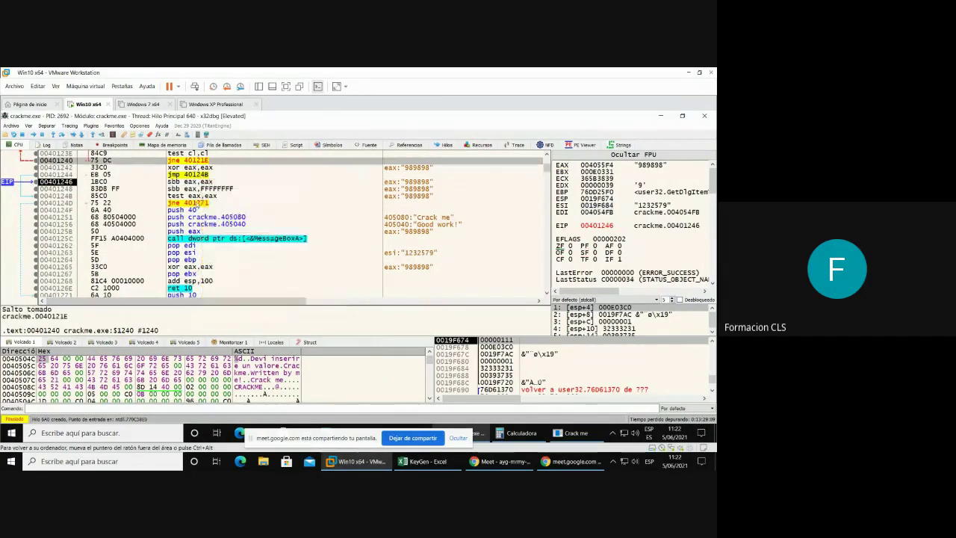
{"action": "left_click", "coordinate": [193, 204]}
{"action": "scroll", "coordinate": [249, 215], "scroll_direction": "down", "scroll_amount": 2}
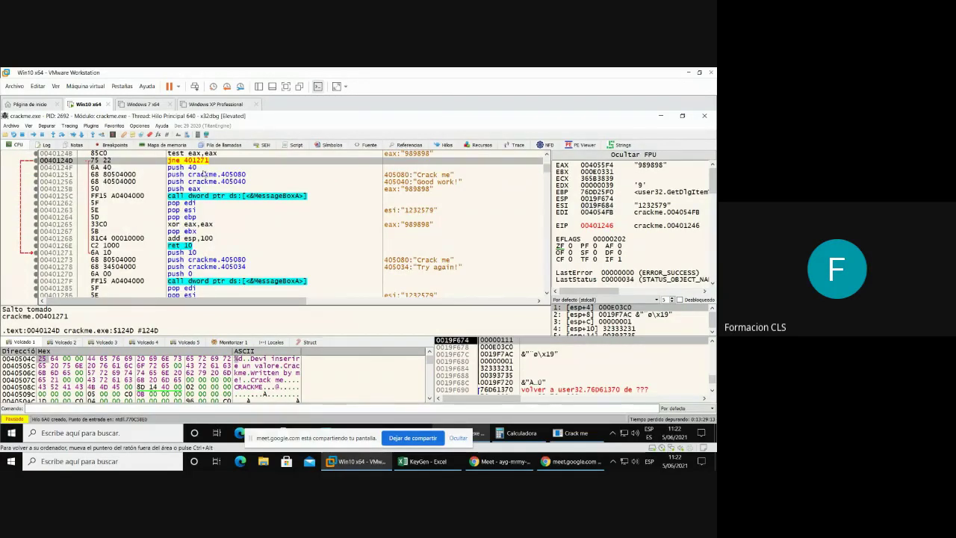
{"action": "scroll", "coordinate": [317, 172], "scroll_direction": "up", "scroll_amount": 1}
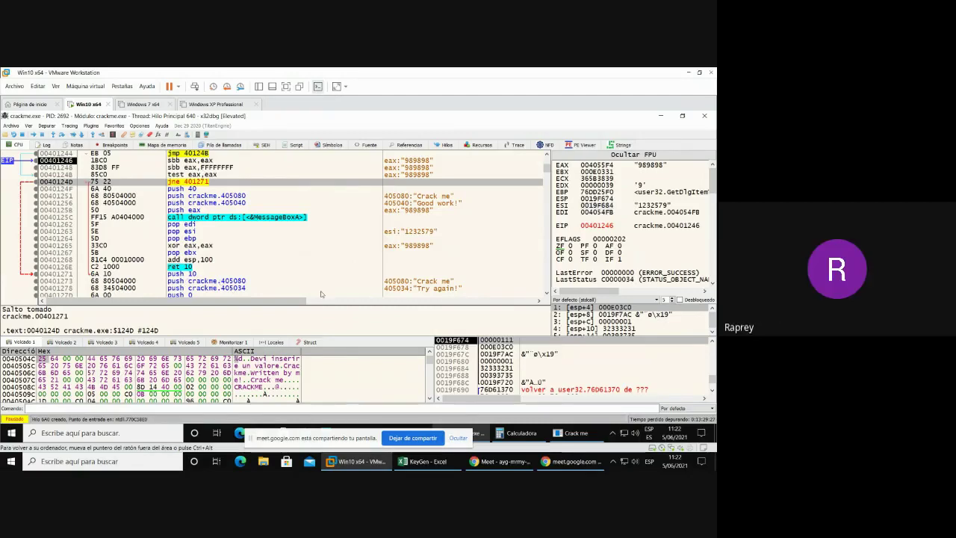
{"action": "left_click", "coordinate": [436, 290]}
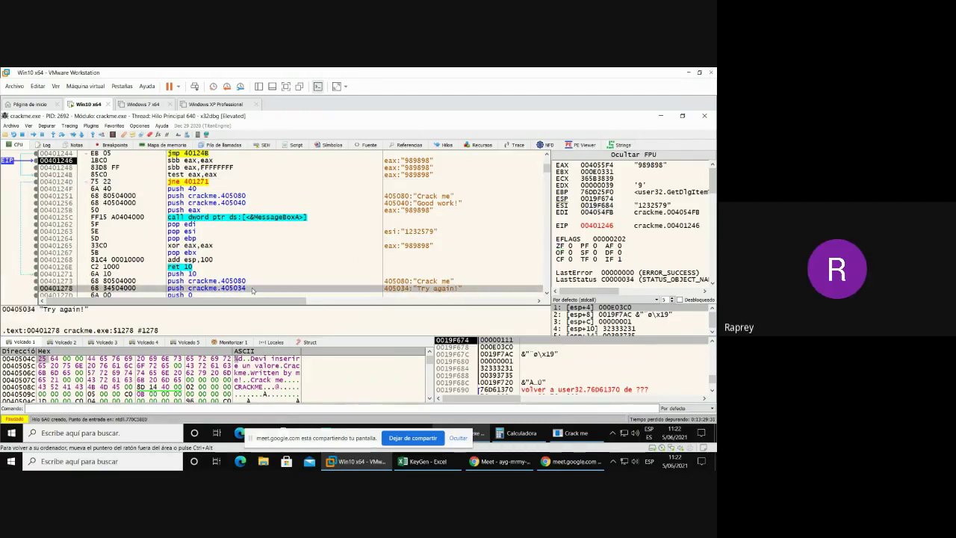
- Change the instruction at 00401278 to push esi, assemble it, and show the Patches list
{"action": "double_click", "coordinate": [252, 289]}
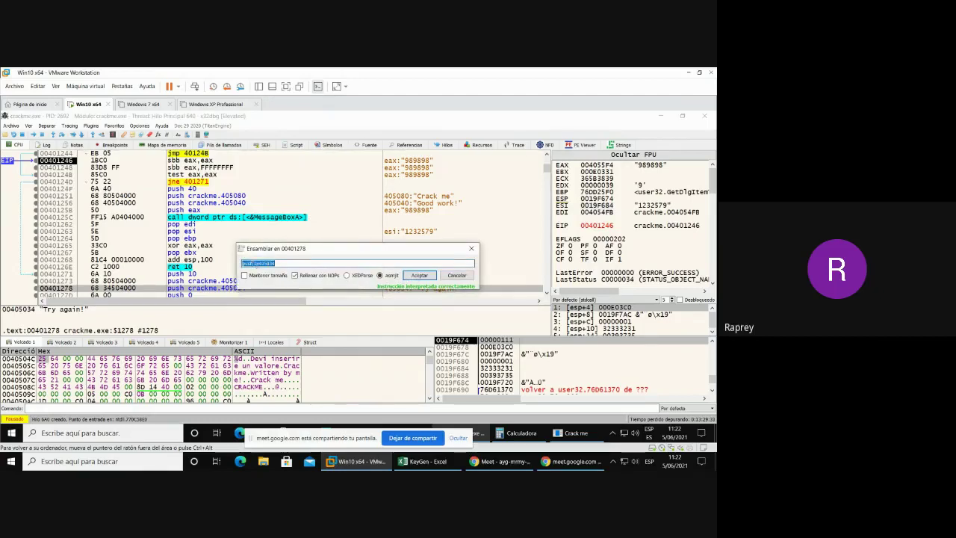
{"action": "double_click", "coordinate": [292, 263]}
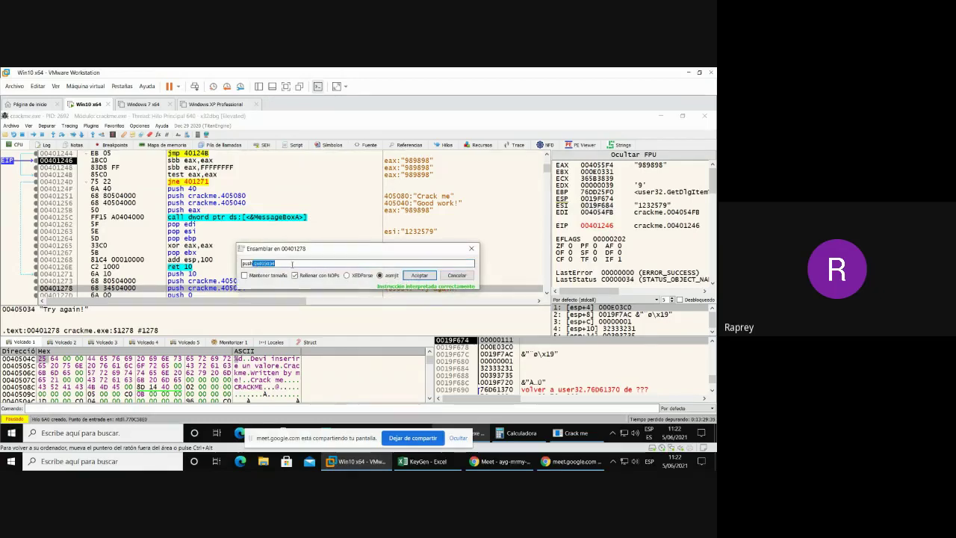
{"action": "type", "text": "esi"}
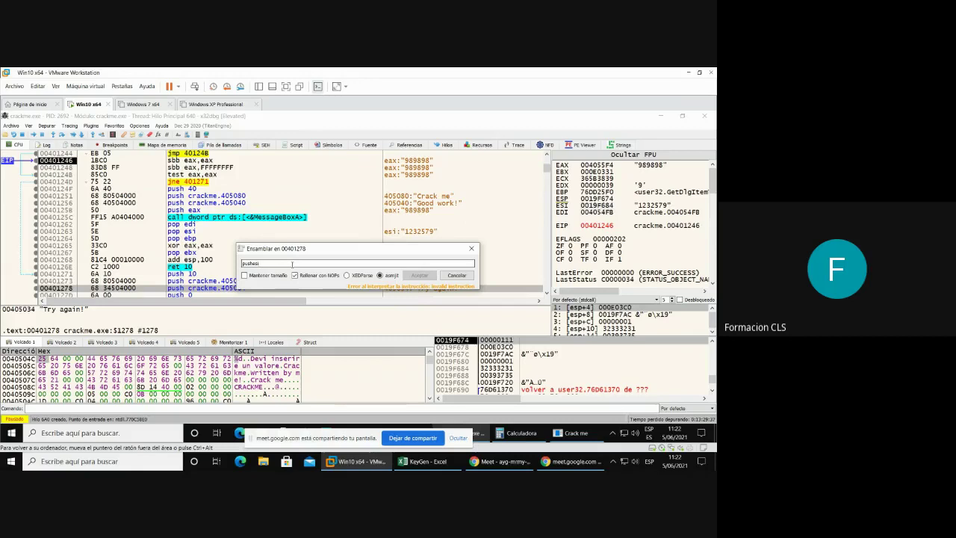
{"action": "left_click", "coordinate": [253, 264]}
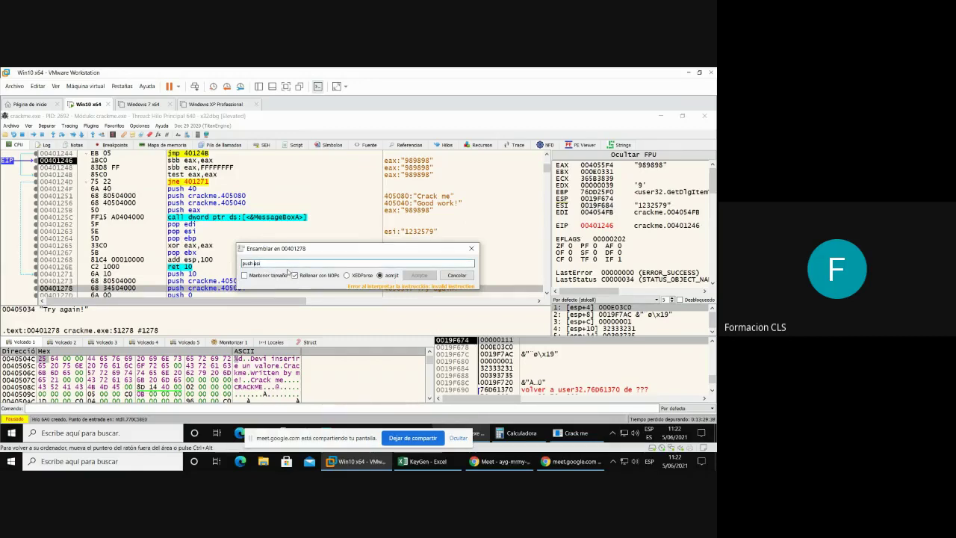
{"action": "left_click", "coordinate": [421, 279]}
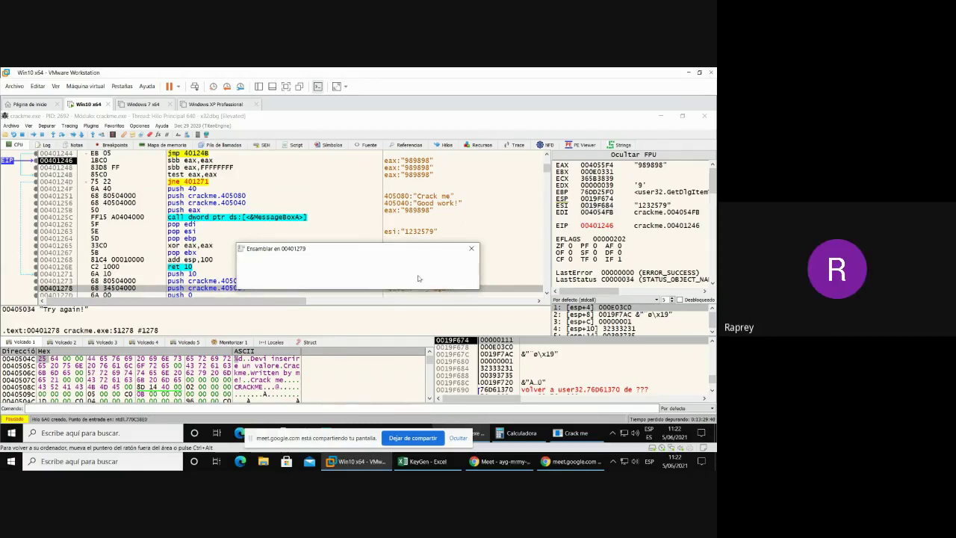
{"action": "left_click", "coordinate": [471, 249]}
{"action": "left_click", "coordinate": [125, 136]}
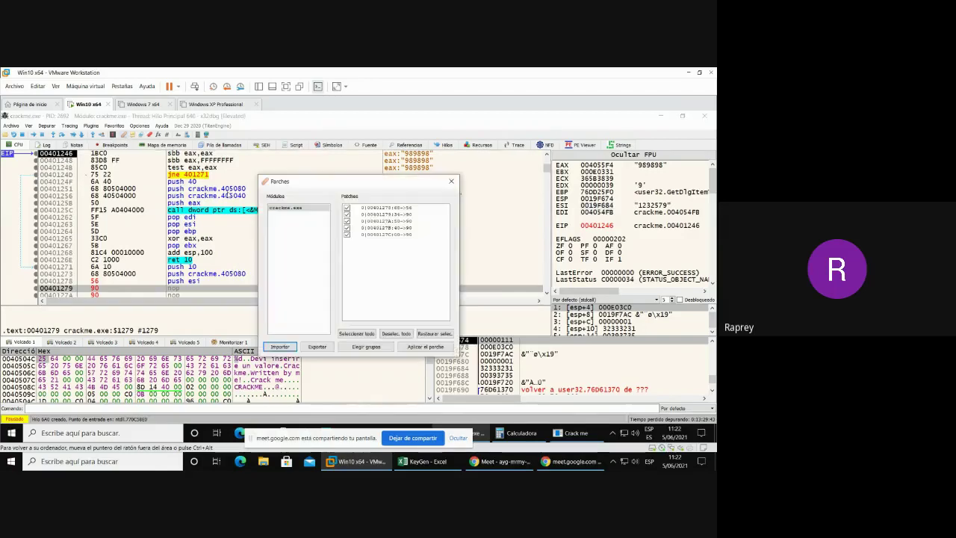
- Apply the five patches and save the result to the desktop as crackme_key.exe
{"action": "left_click", "coordinate": [410, 349]}
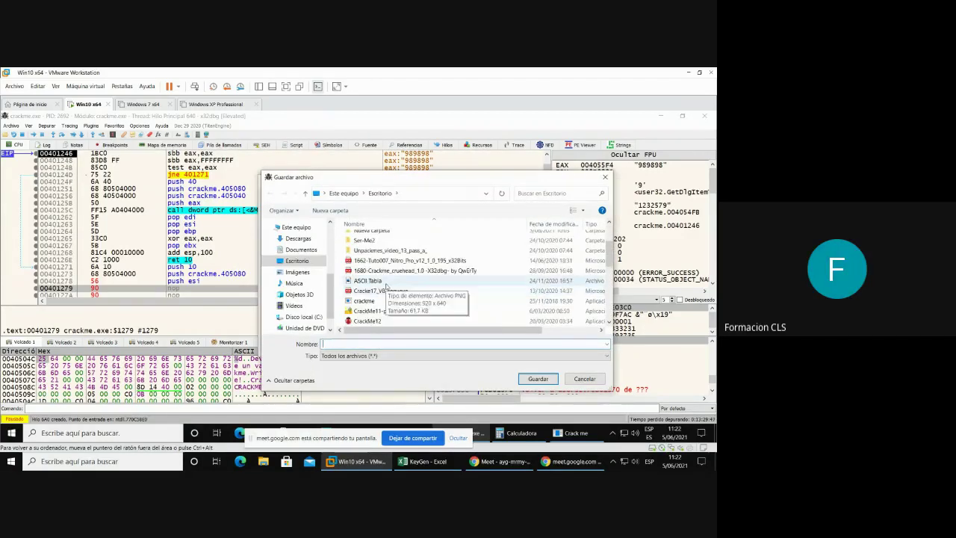
{"action": "scroll", "coordinate": [385, 297], "scroll_direction": "down", "scroll_amount": 1}
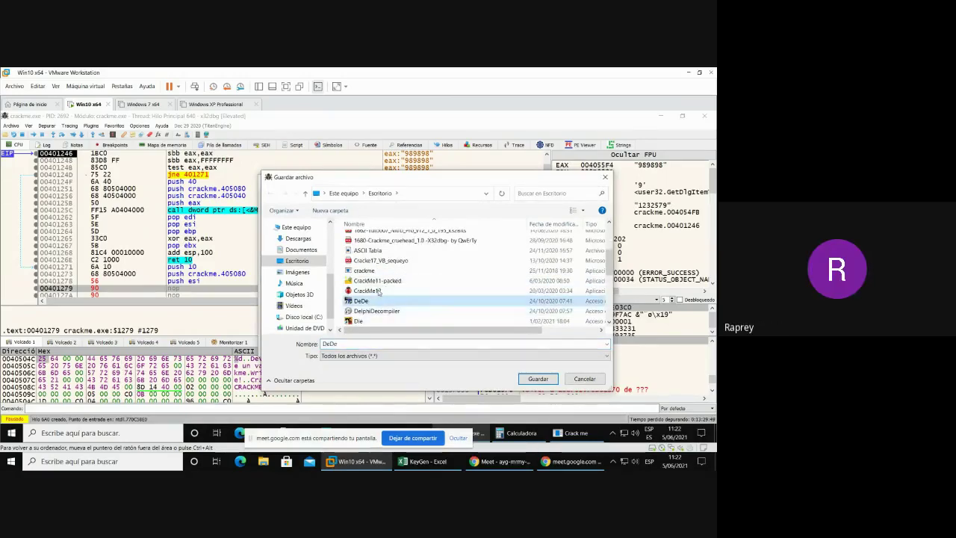
{"action": "left_click", "coordinate": [364, 271]}
{"action": "double_click", "coordinate": [351, 344]}
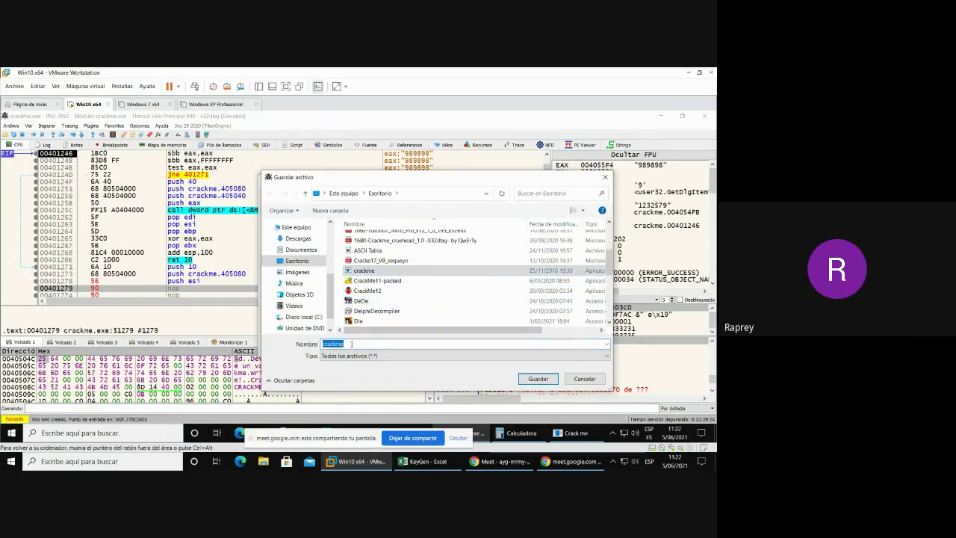
{"action": "left_click", "coordinate": [351, 344]}
{"action": "type", "text": "_"}
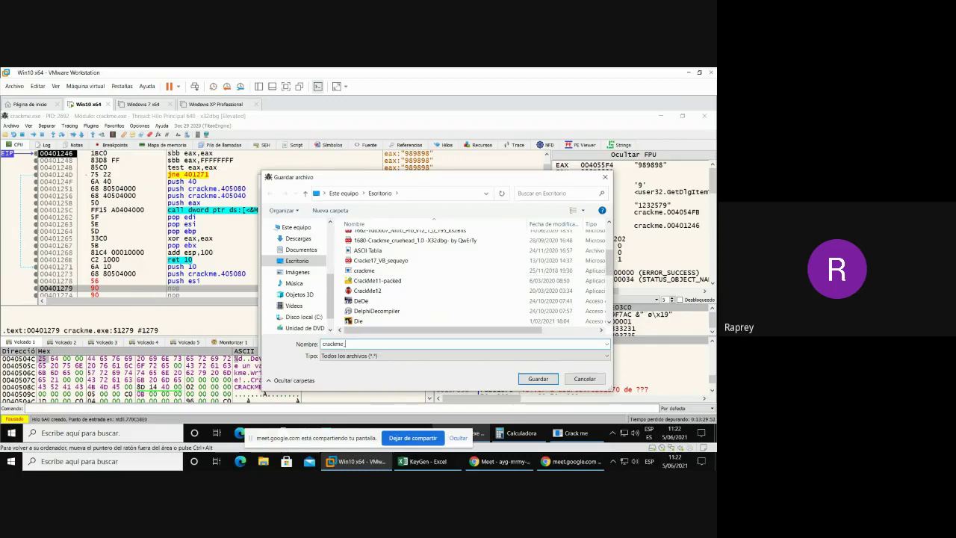
{"action": "type", "text": "key.exe"}
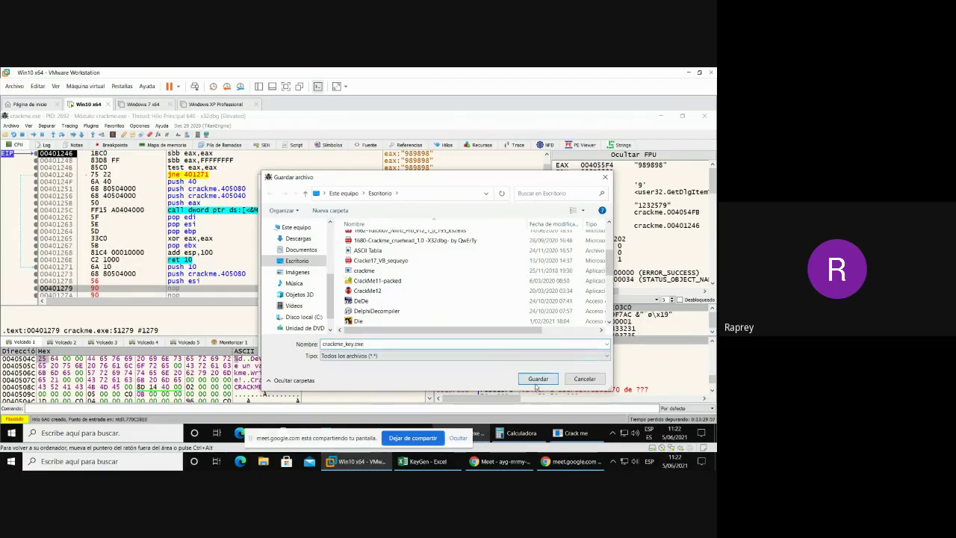
{"action": "left_click", "coordinate": [538, 379]}
{"action": "left_click", "coordinate": [379, 283]}
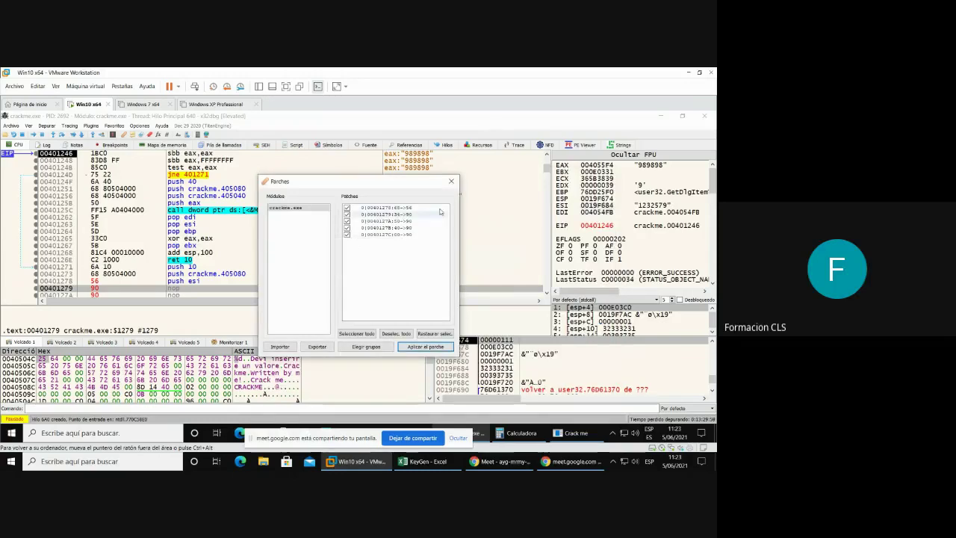
{"action": "left_click", "coordinate": [451, 181]}
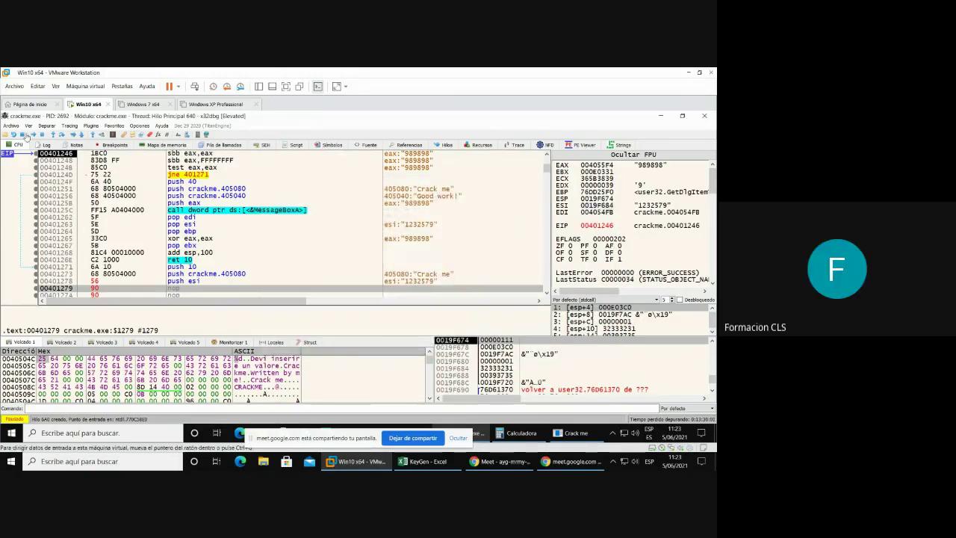
- Run the patched crackme_key from the desktop and enter a name to reveal its serial
{"action": "left_click", "coordinate": [660, 115]}
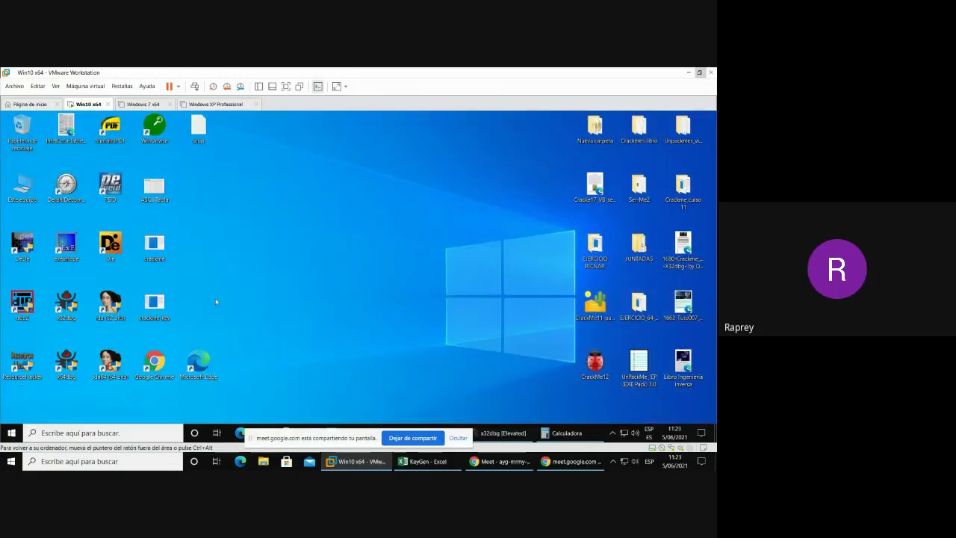
{"action": "double_click", "coordinate": [153, 302]}
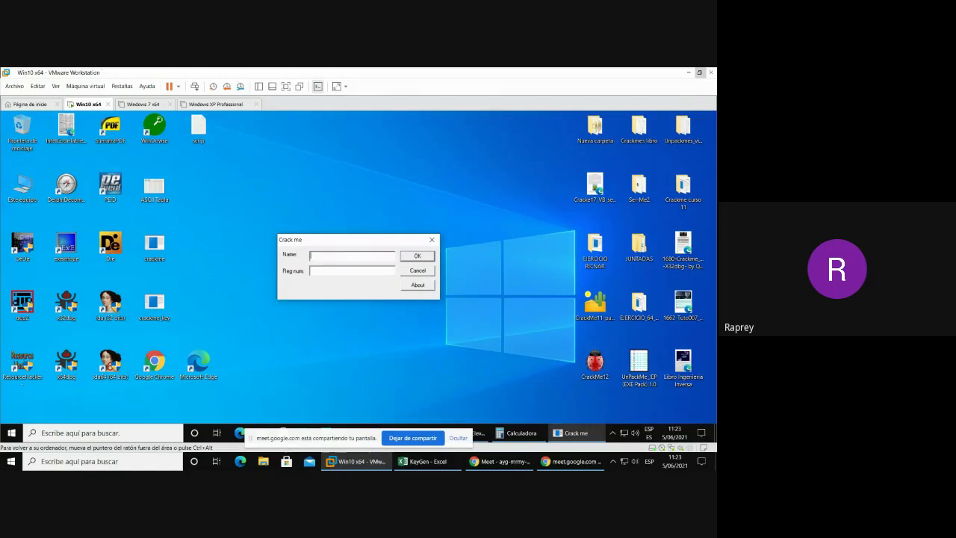
{"action": "type", "text": "Ricardo"}
{"action": "key", "text": "Return"}
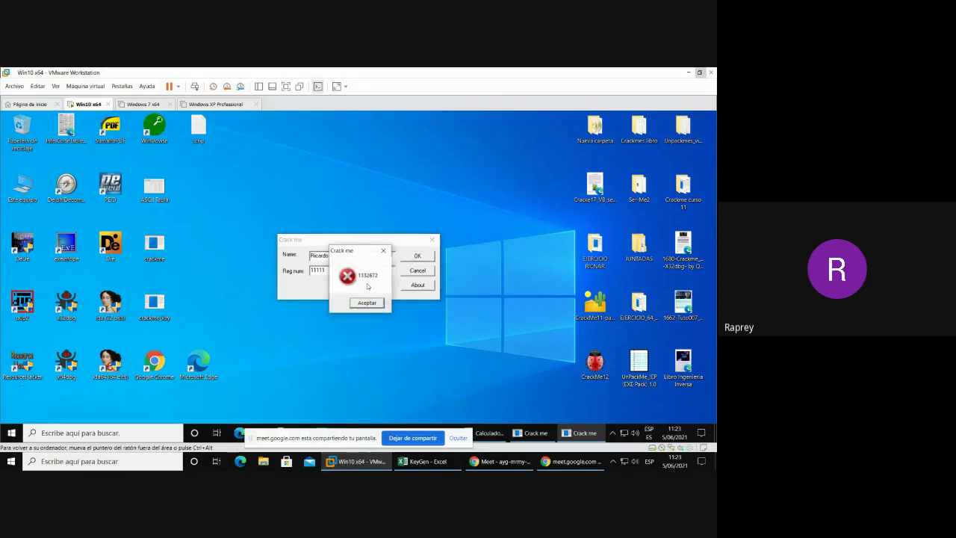
{"action": "double_click", "coordinate": [154, 246]}
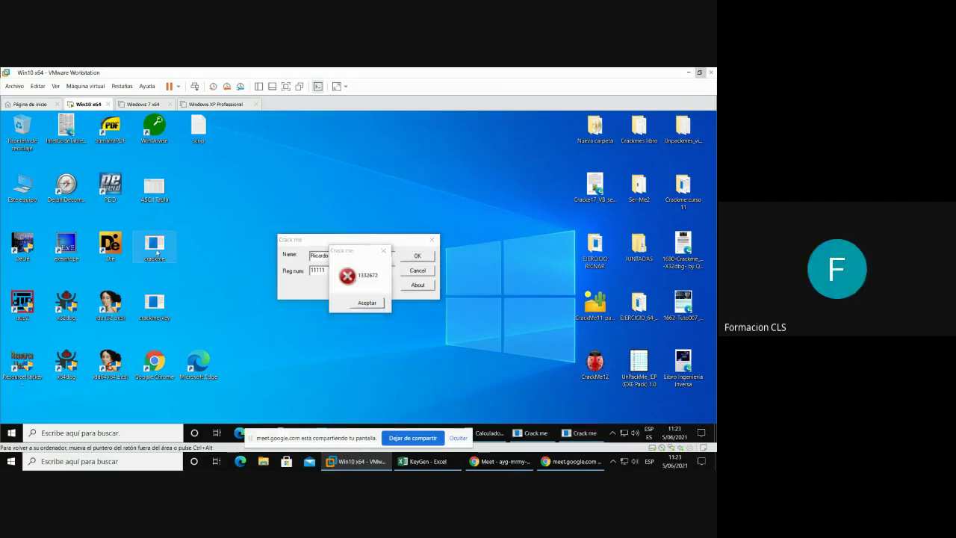
{"action": "left_click_drag", "start_coordinate": [320, 243], "coordinate": [497, 302]}
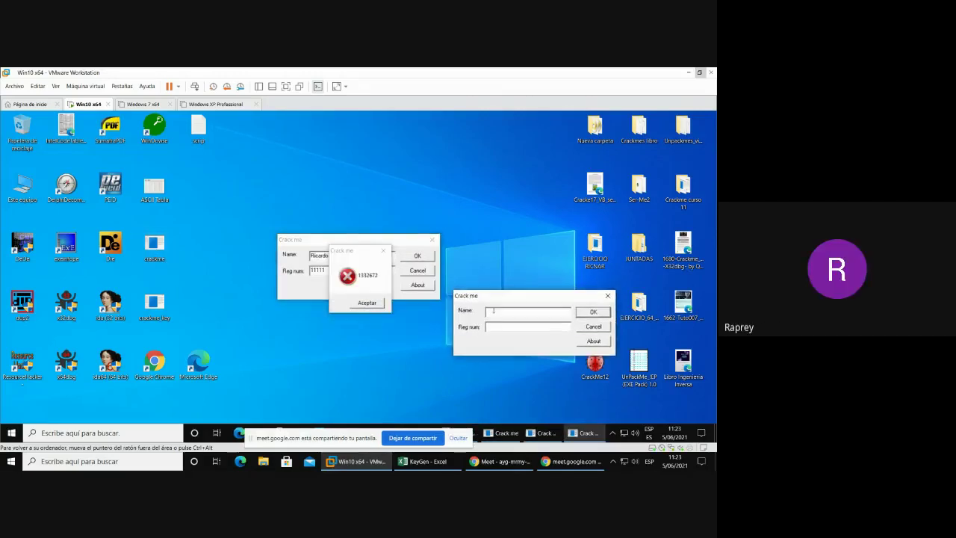
{"action": "type", "text": "R"}
{"action": "type", "text": "icardo"}
{"action": "type", "text": "1332672"}
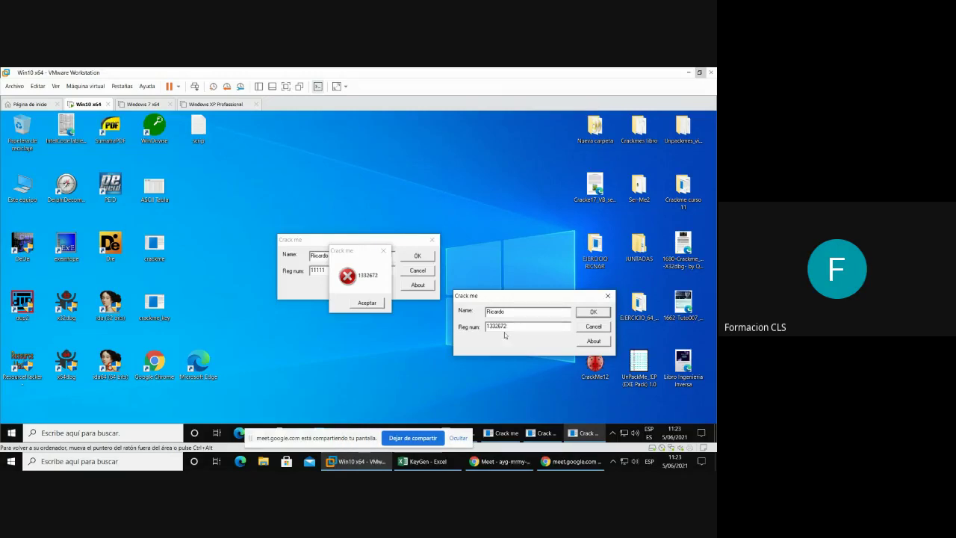
{"action": "left_click", "coordinate": [593, 312]}
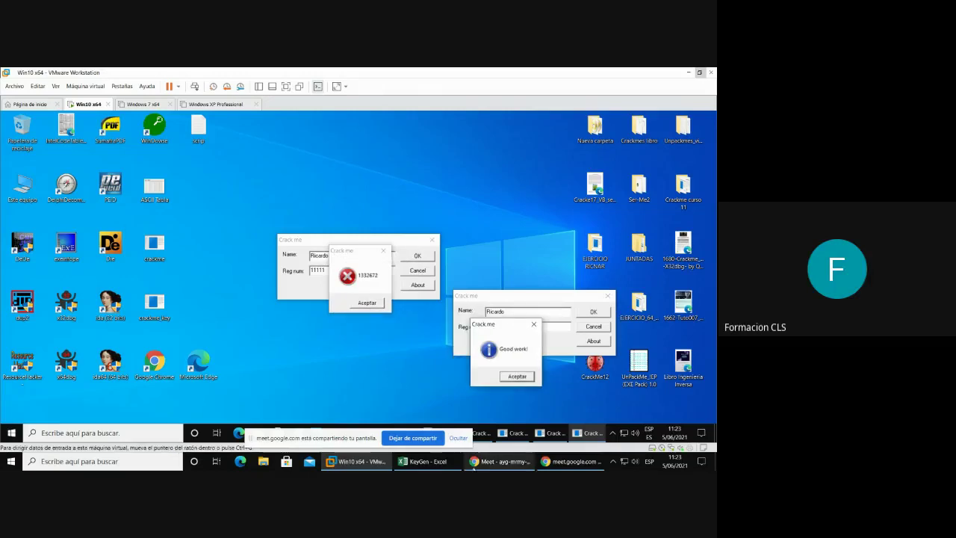
{"action": "left_click", "coordinate": [499, 463]}
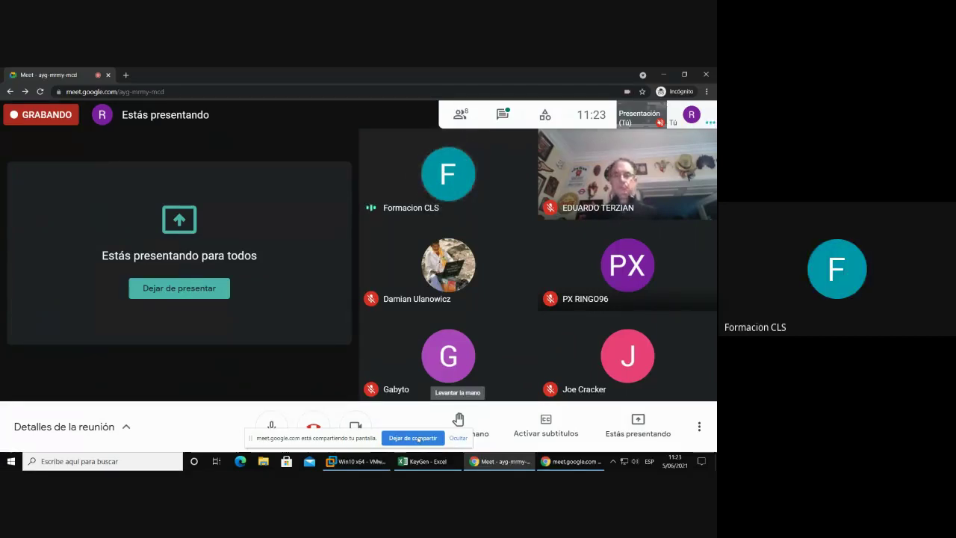
{"action": "left_click", "coordinate": [415, 438]}
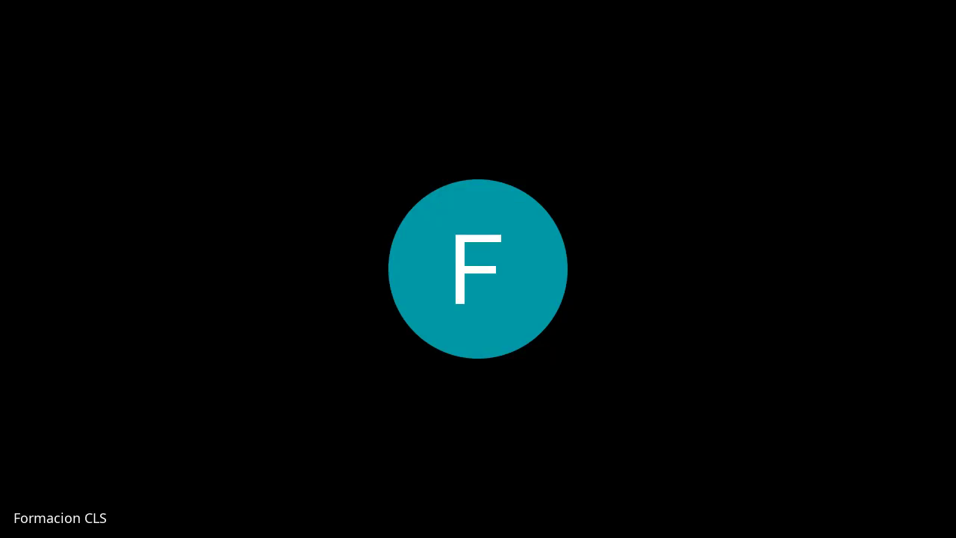